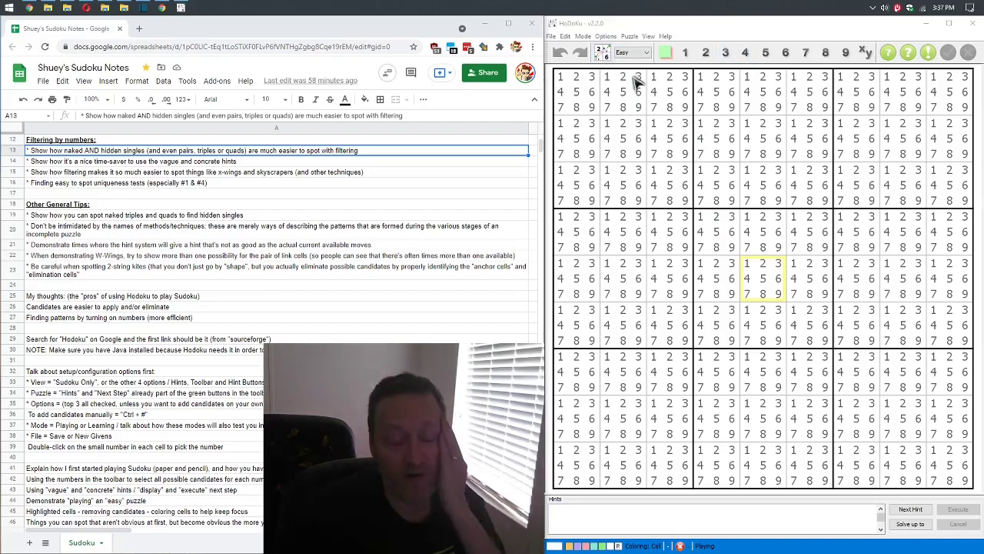
Set the difficulty to Extreme and generate a new Extreme puzzle
click(583, 36)
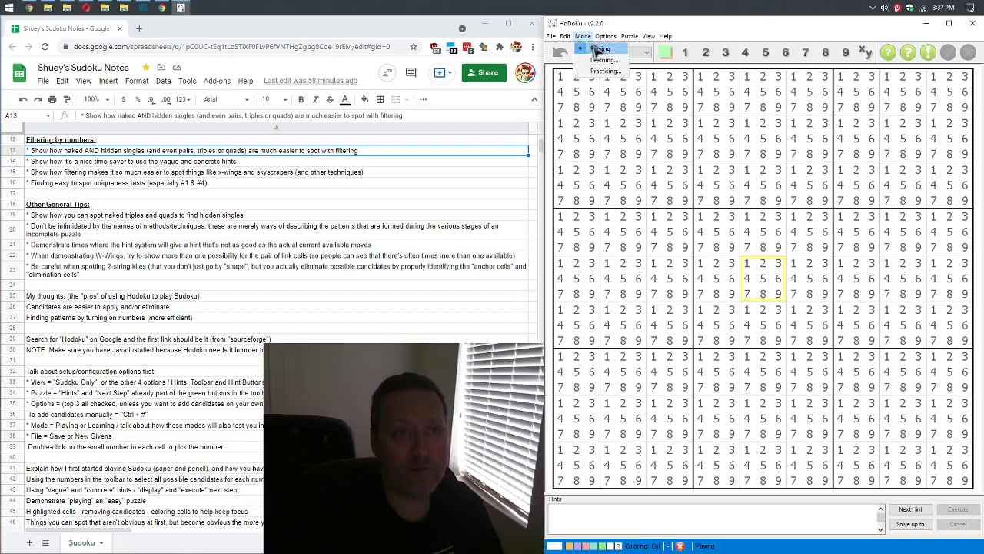
click(641, 69)
click(645, 52)
click(634, 108)
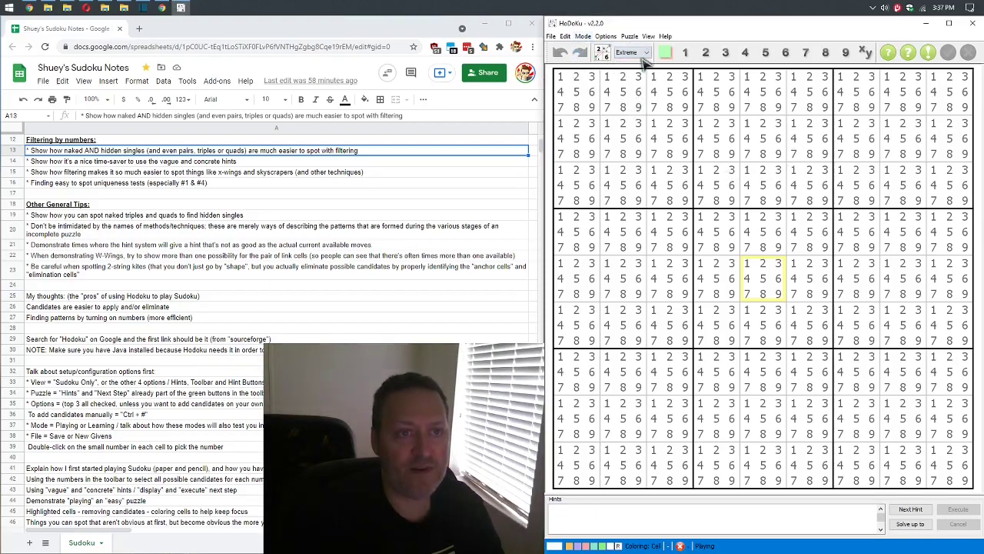
click(603, 53)
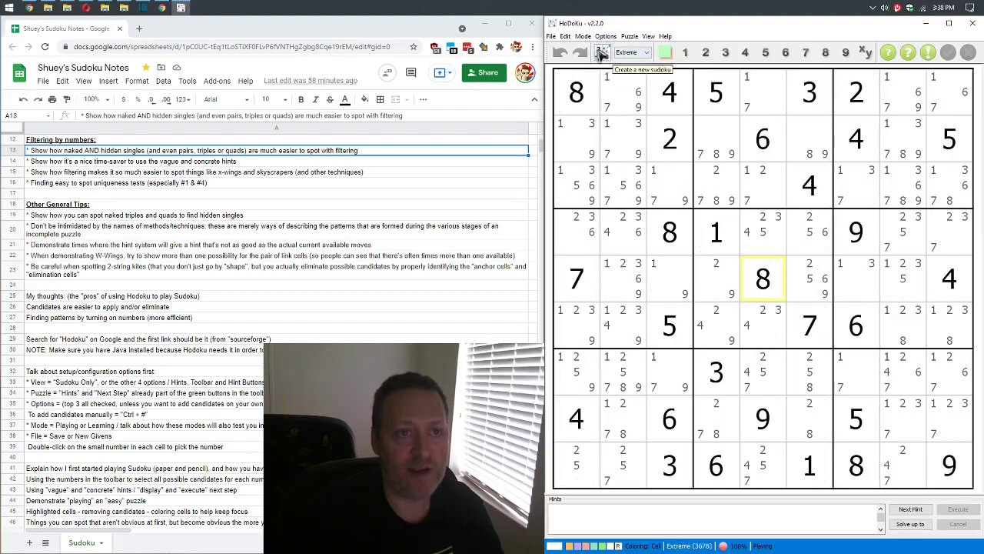
Switch to Learning mode with the Wings techniques (W-Wing, XY-Wing, XYZ-Wing) selected
click(583, 36)
click(600, 61)
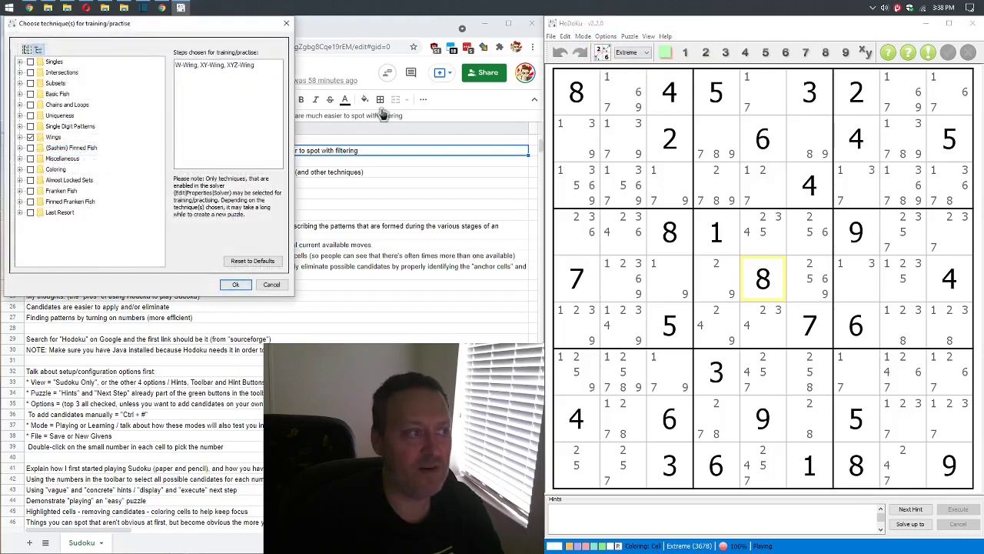
click(20, 137)
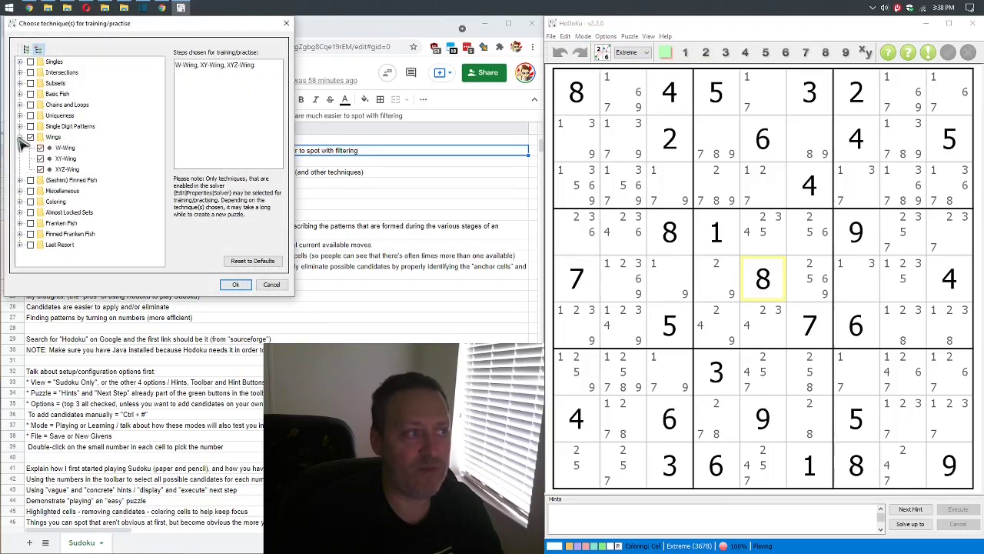
click(235, 285)
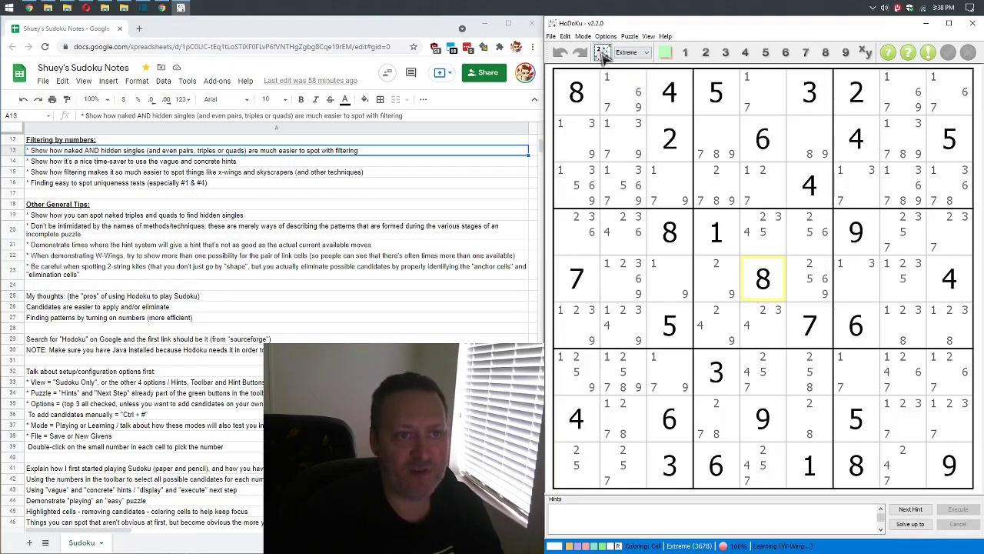
Generate a new wing-practice puzzle and set the new-puzzle difficulty level to Hard
click(603, 53)
click(632, 52)
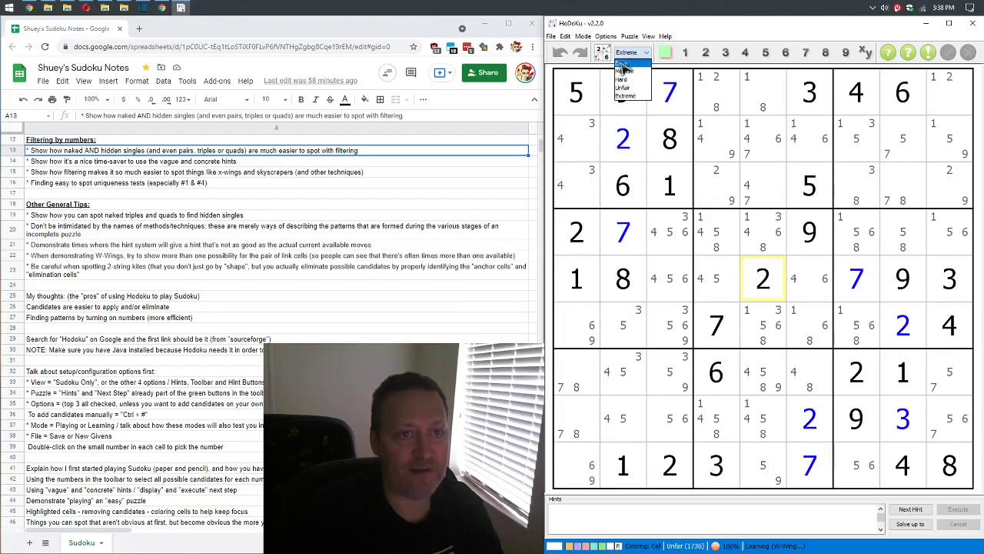
click(623, 79)
click(632, 52)
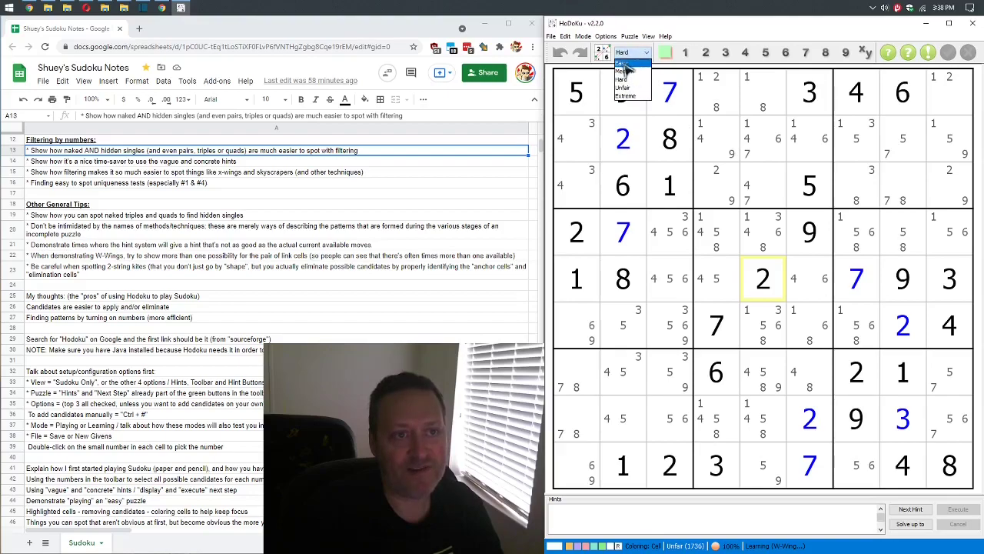
click(624, 54)
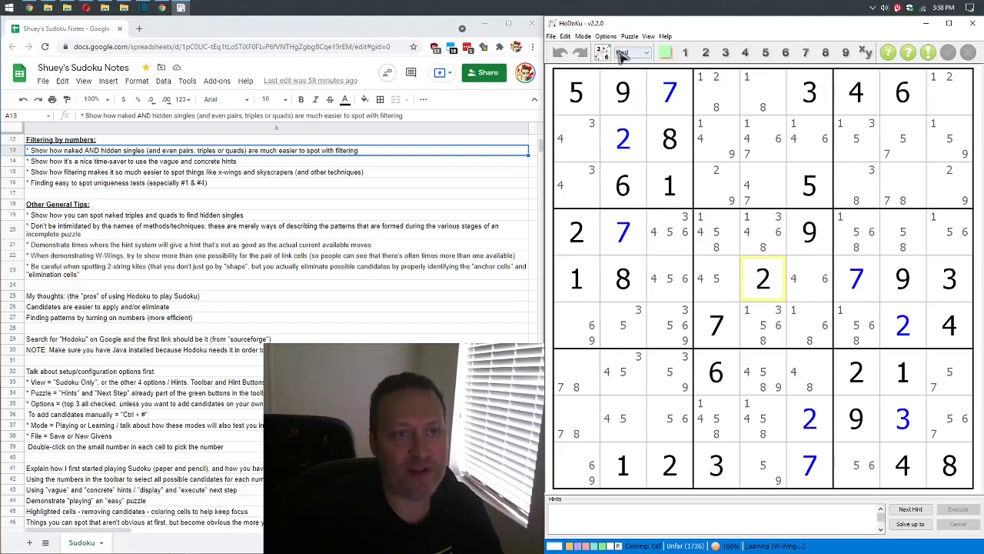
click(623, 50)
click(626, 53)
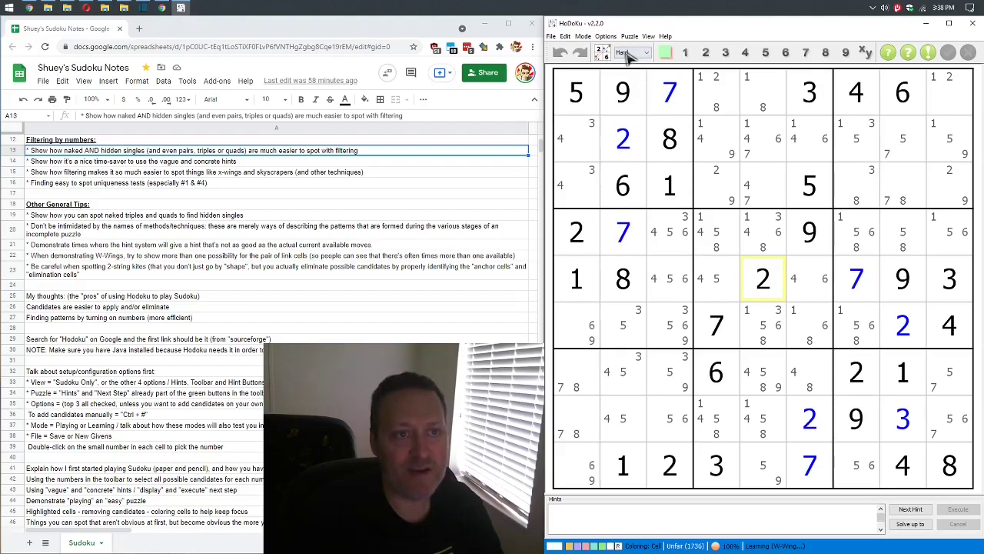
click(626, 54)
click(629, 55)
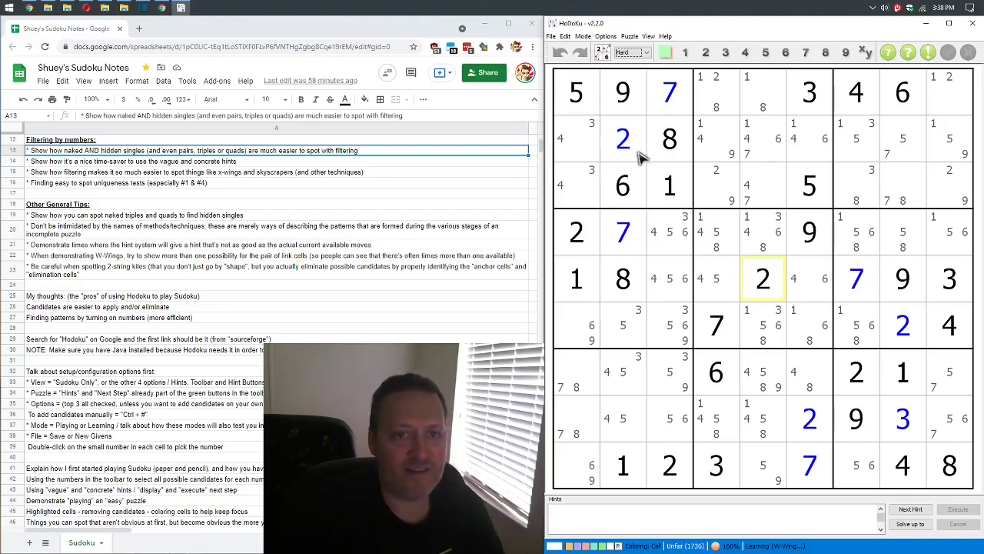
click(645, 52)
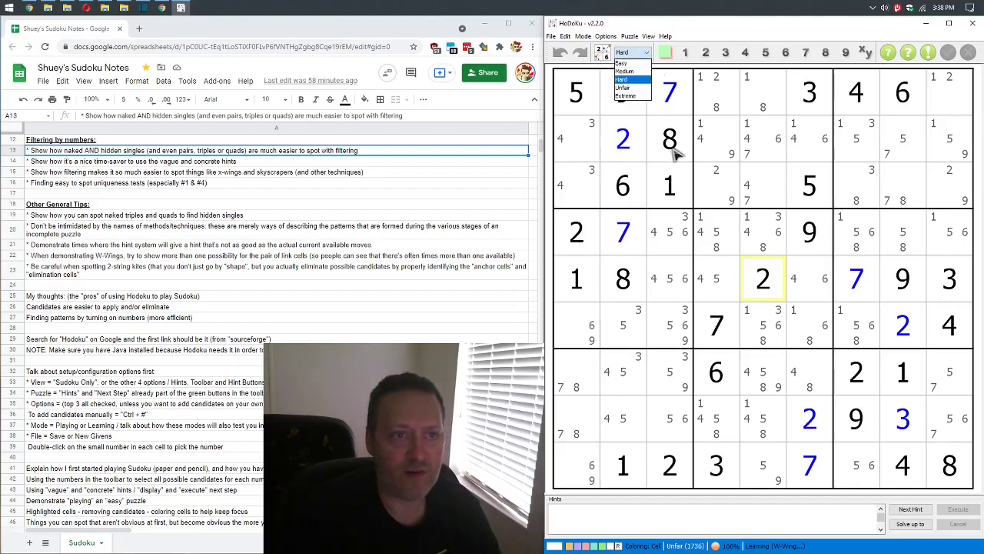
click(624, 79)
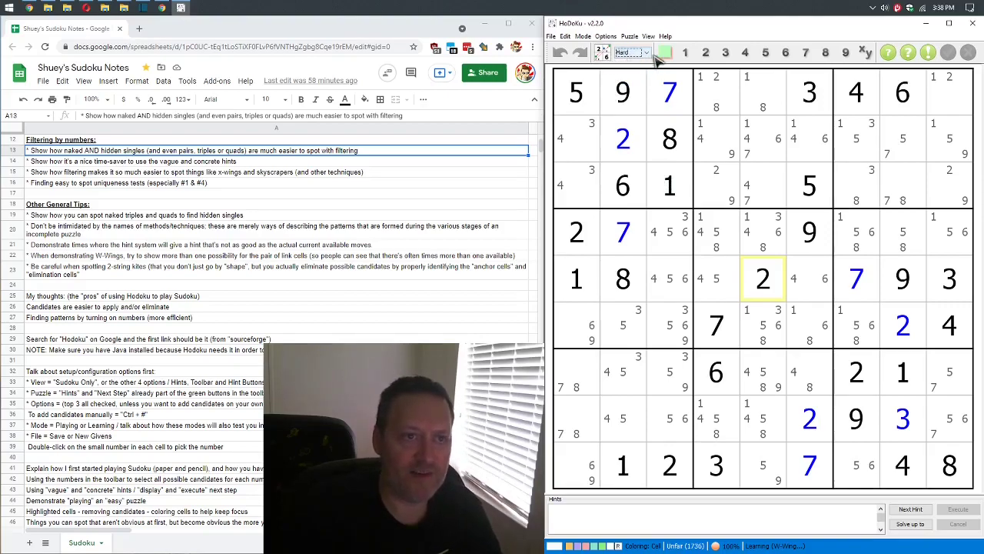
click(584, 37)
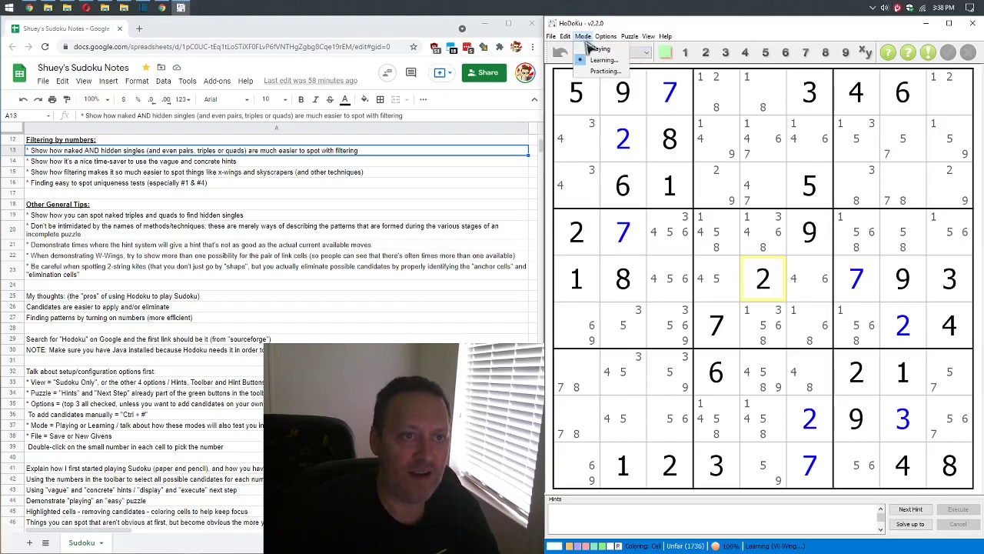
Change Learning techniques from Wings to all Singles and all Subsets techniques
click(605, 71)
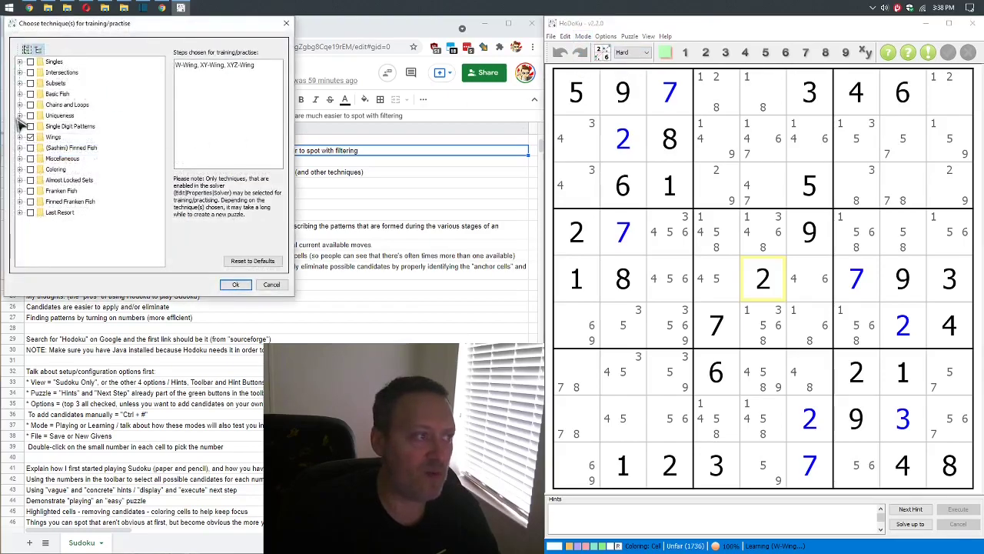
click(20, 137)
click(30, 137)
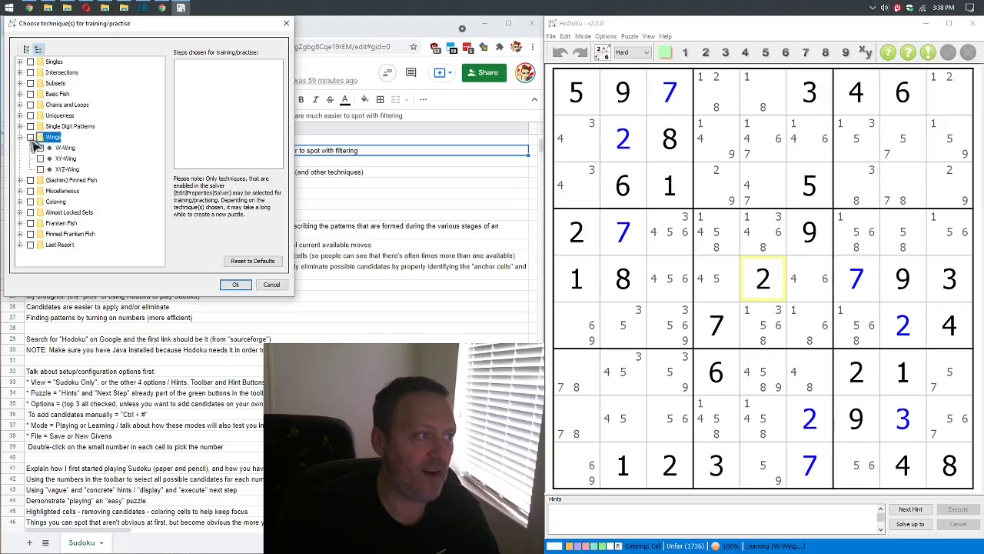
click(20, 62)
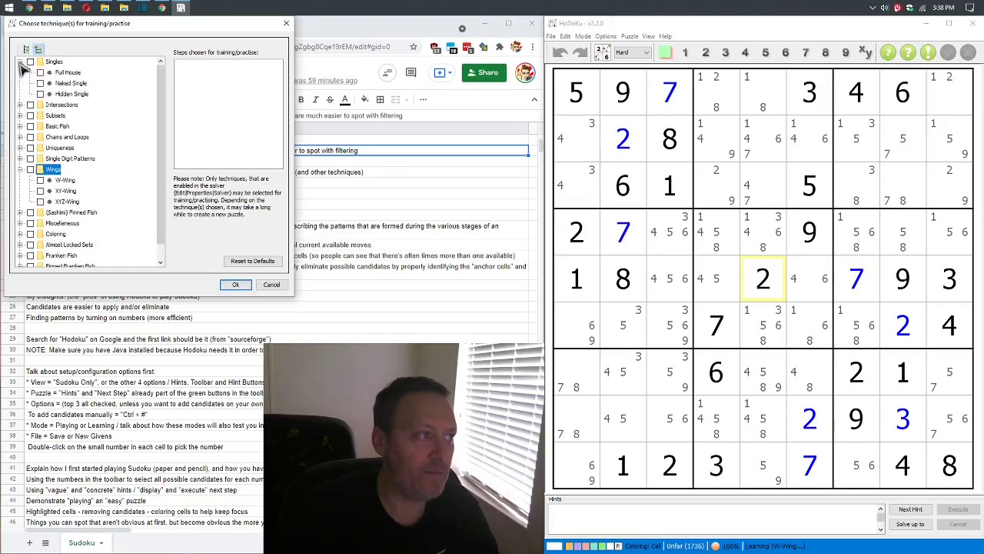
click(30, 61)
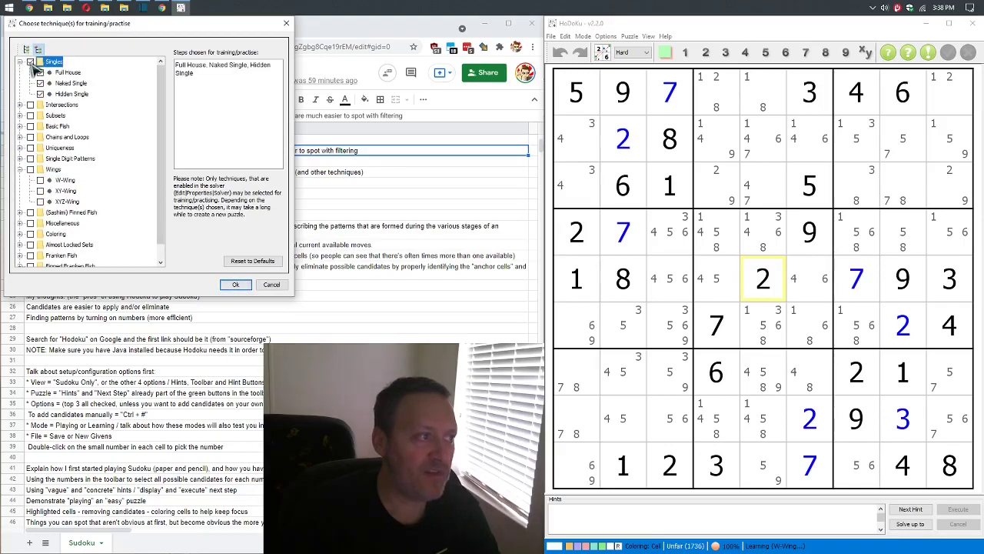
click(20, 104)
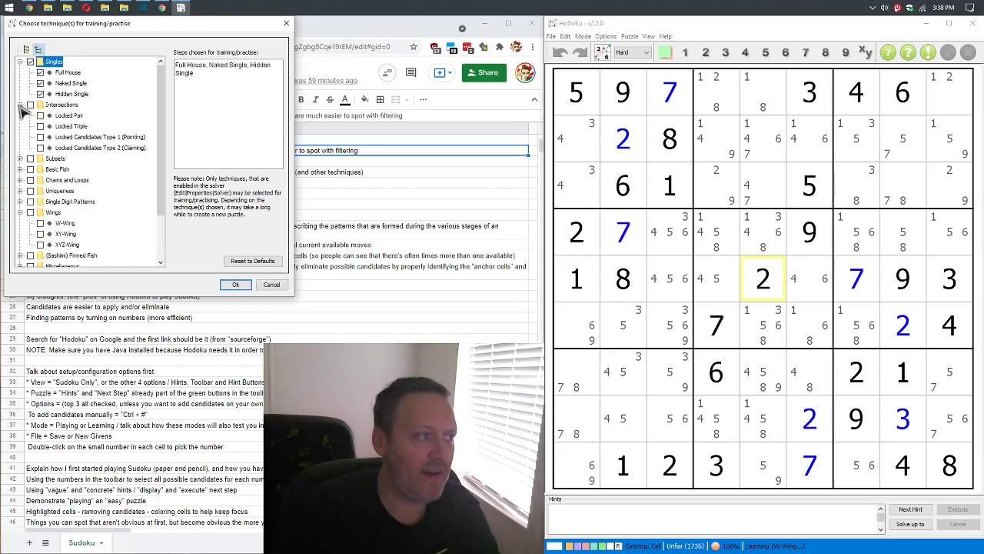
click(20, 105)
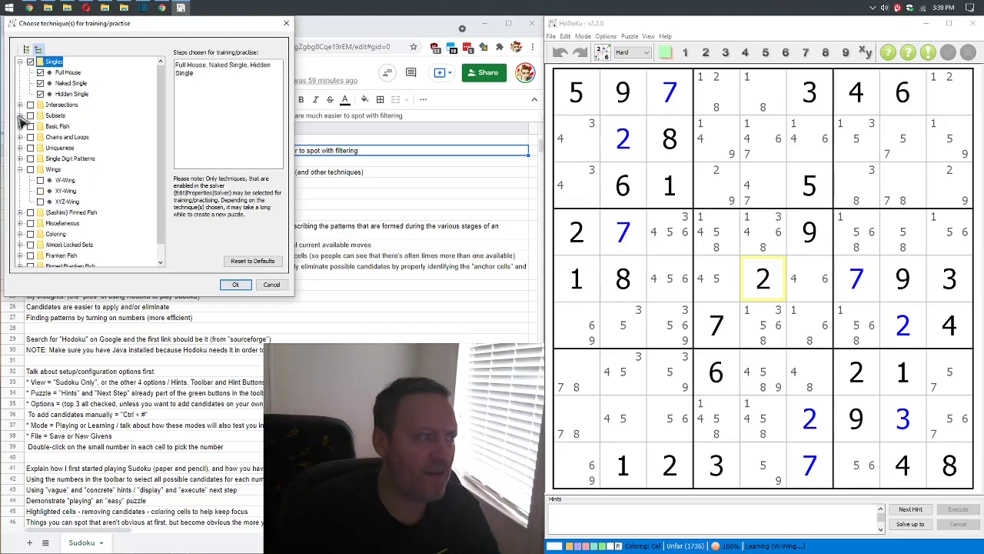
click(20, 115)
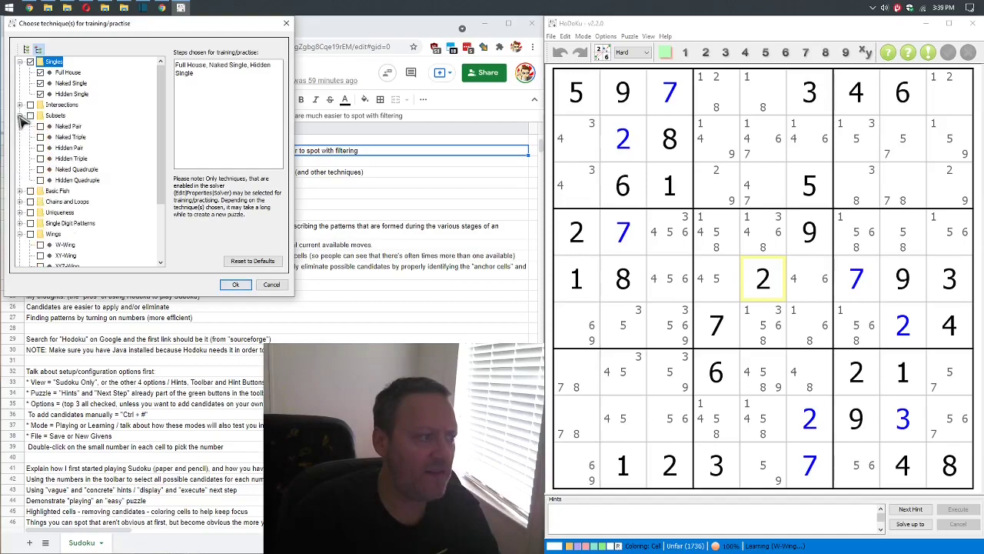
click(31, 115)
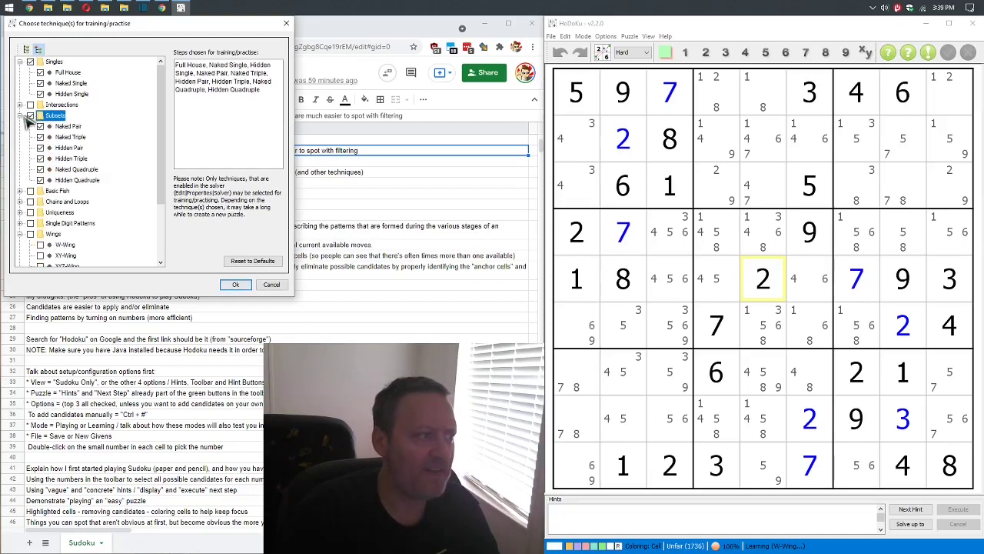
click(235, 285)
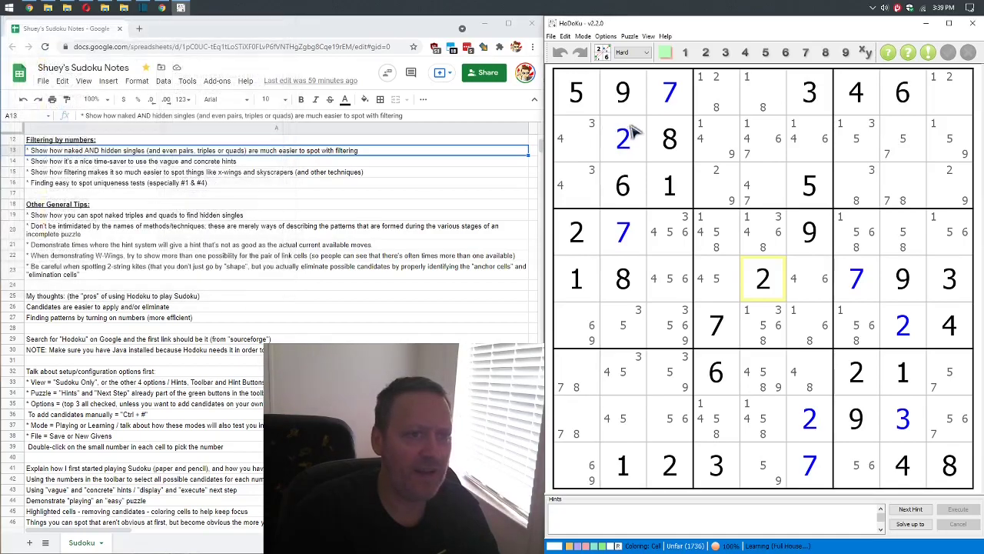
Generate a new practice puzzle from the difficulty list, keeping Hard selected
click(632, 53)
click(632, 55)
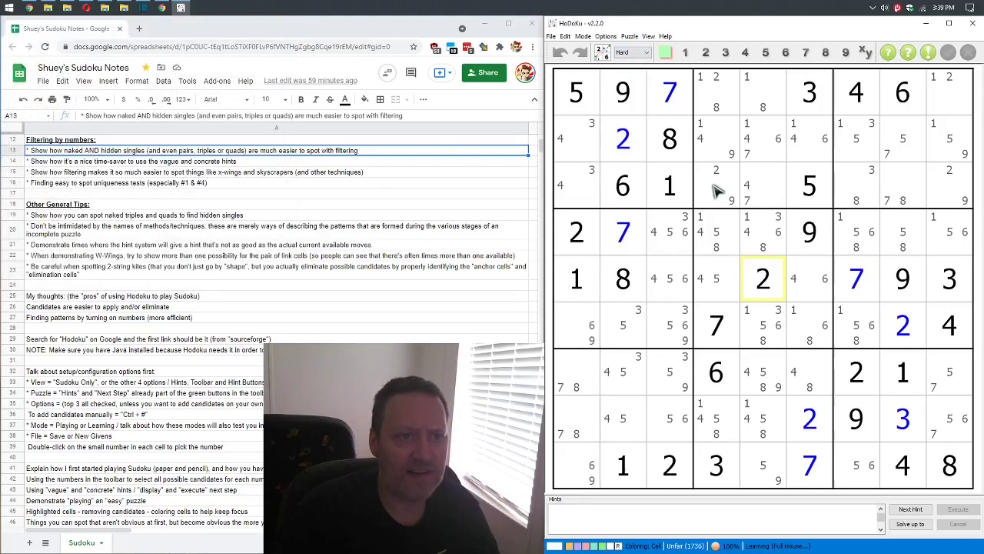
click(632, 55)
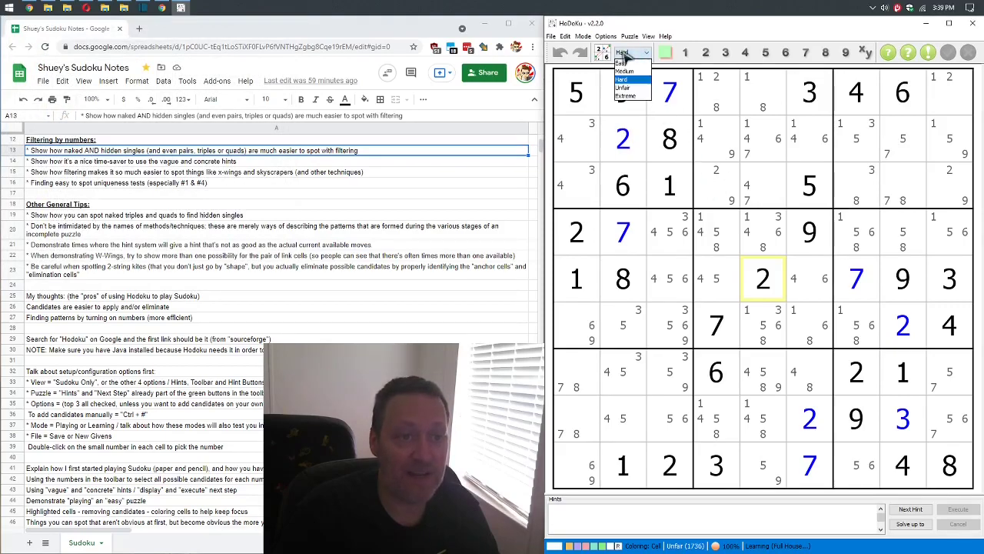
click(627, 76)
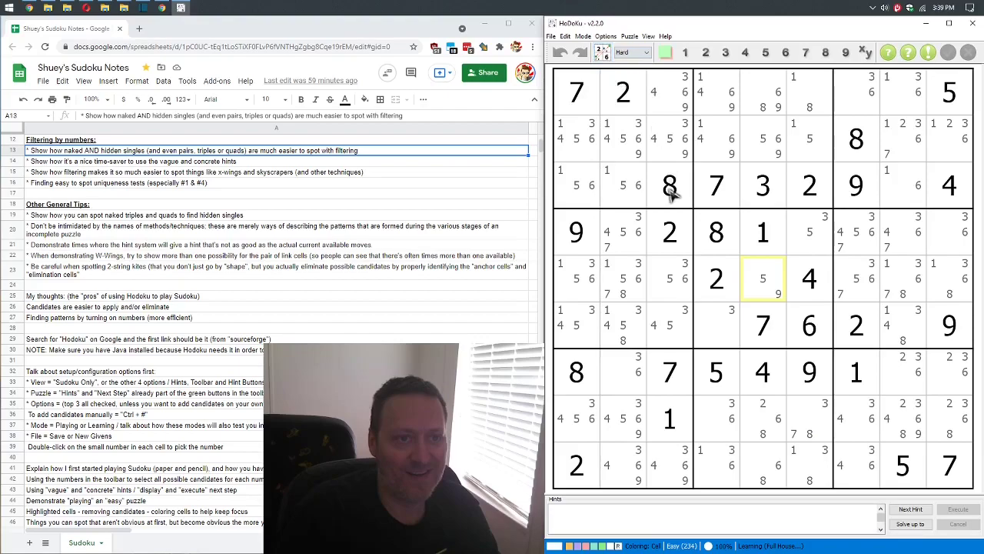
click(631, 54)
click(626, 56)
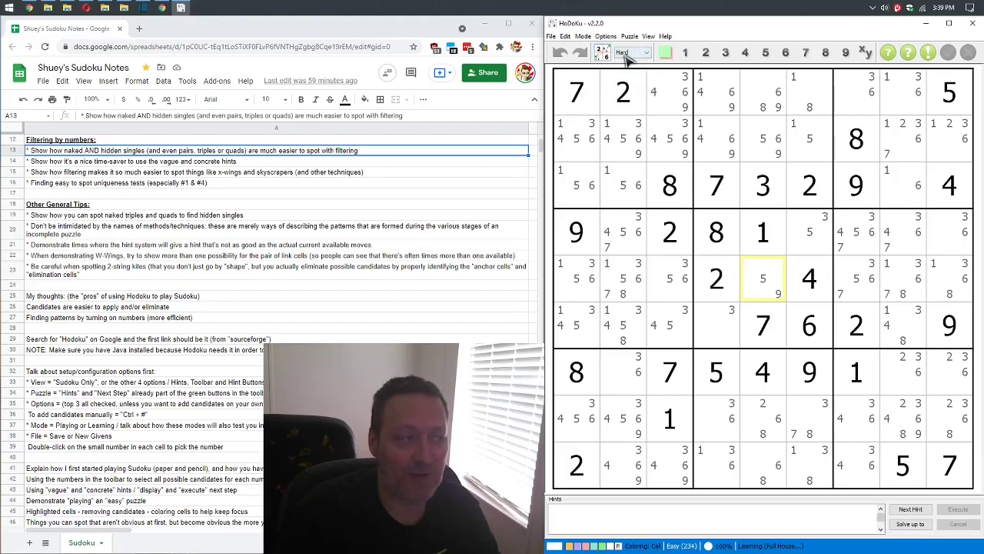
Remove Subsets so Learning mode trains only Full House, Naked Single and Hidden Single
click(583, 37)
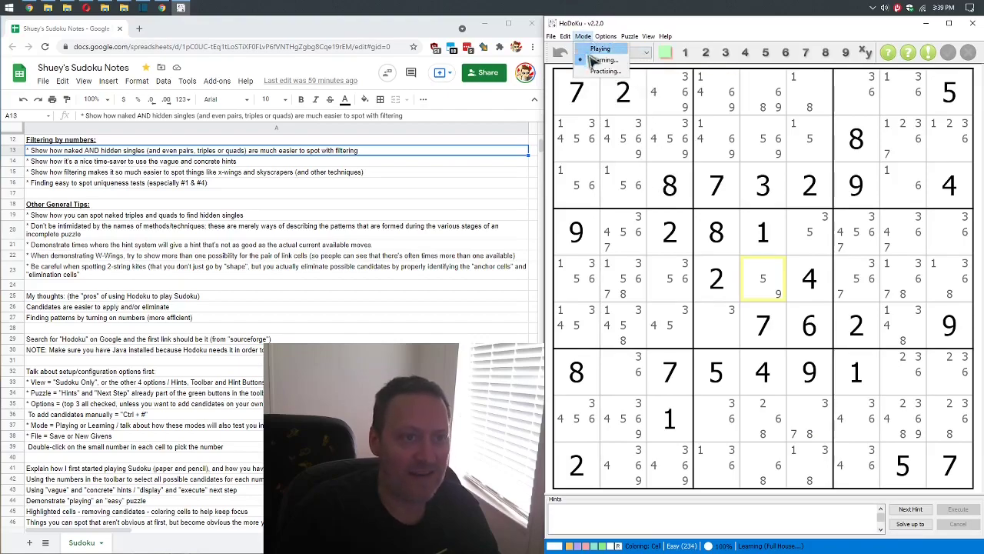
click(600, 60)
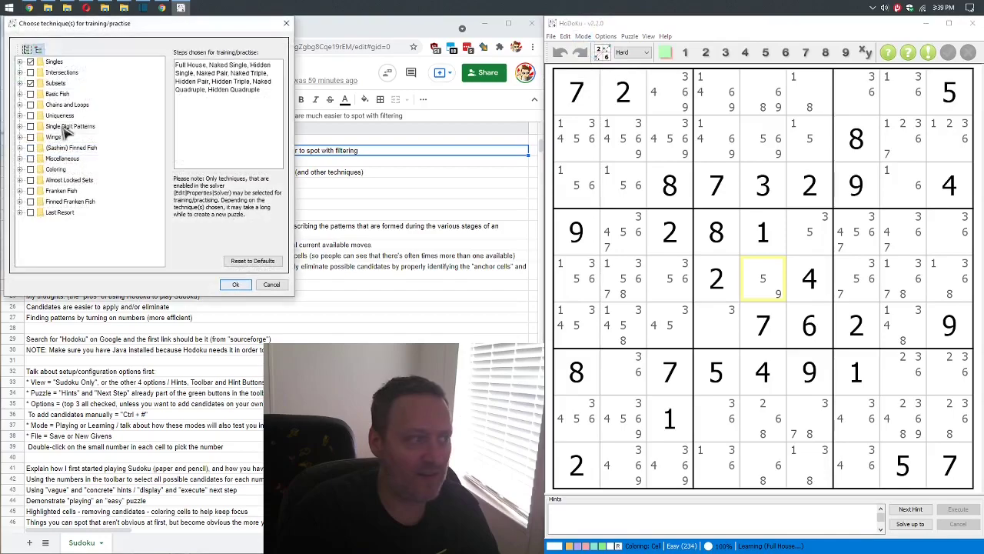
click(30, 83)
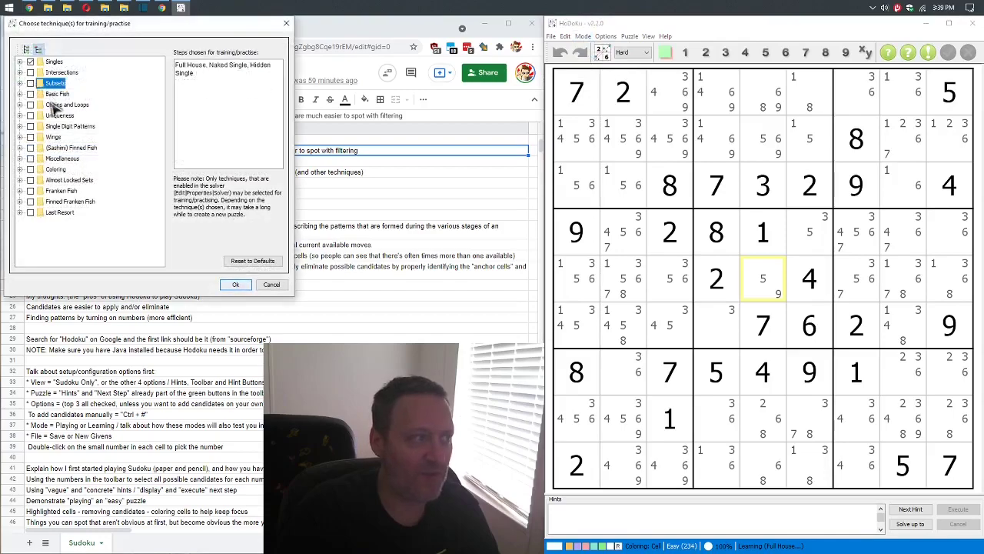
click(237, 284)
Set the difficulty to Easy and generate a new practice puzzle
click(632, 52)
click(624, 62)
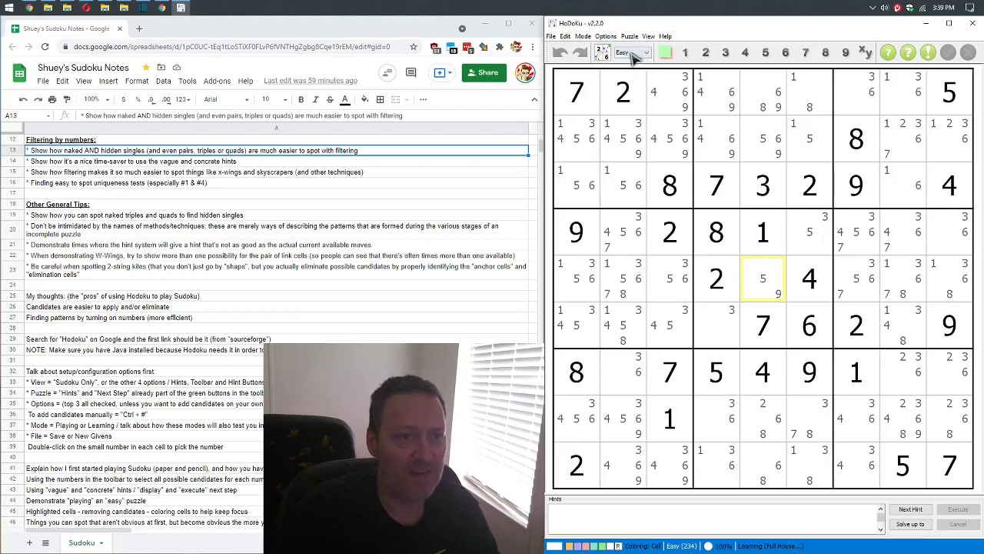
click(602, 52)
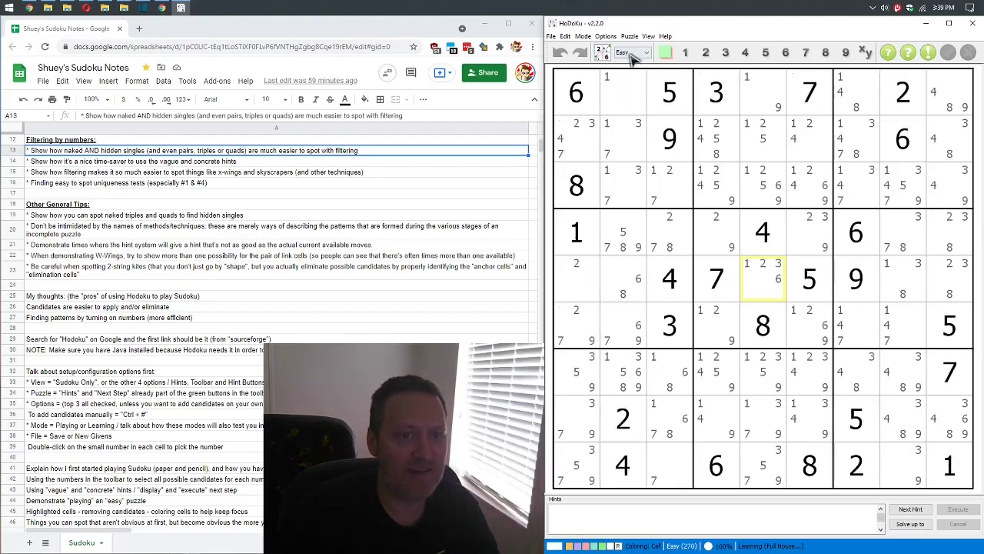
click(581, 37)
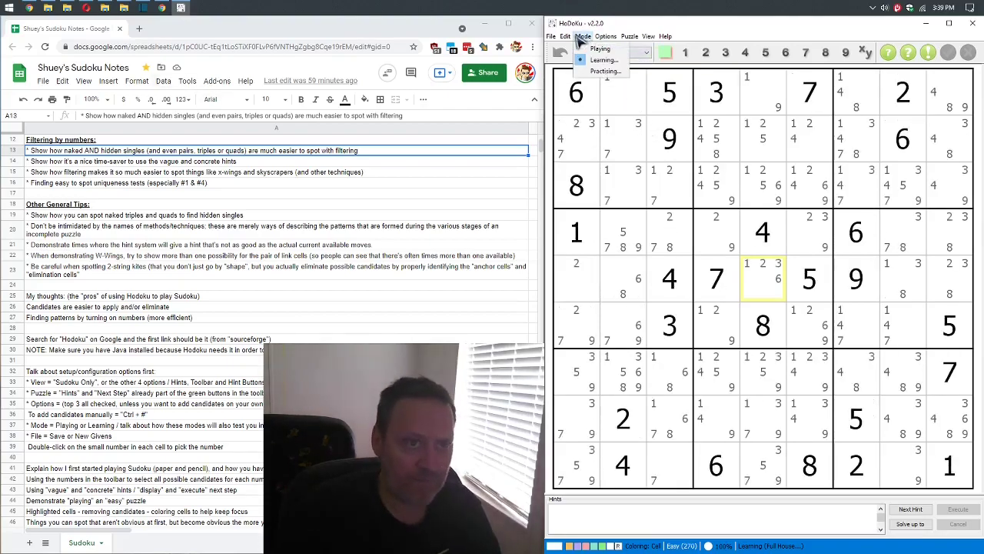
In Learning technique selection, include X-Wing, all Subsets and all Intersections techniques
click(605, 61)
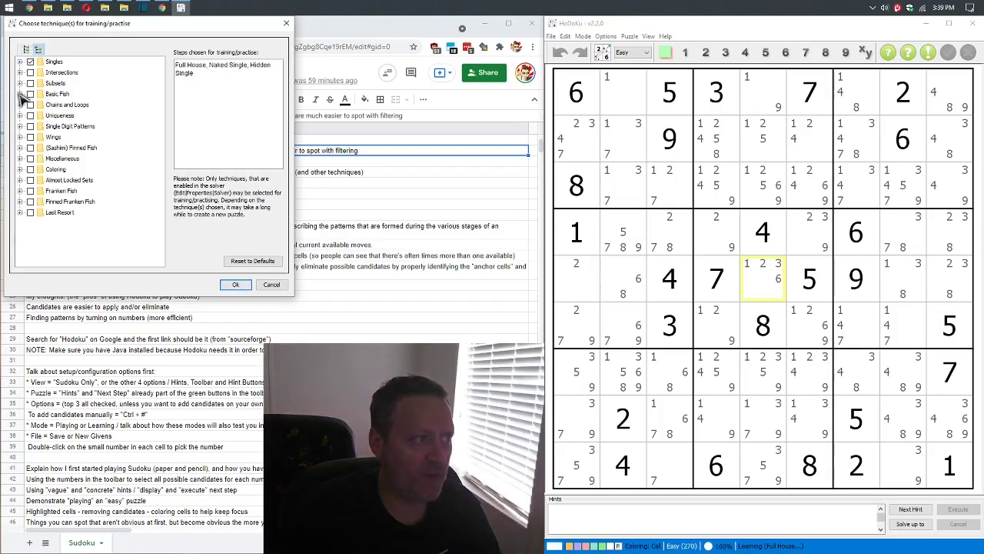
click(20, 94)
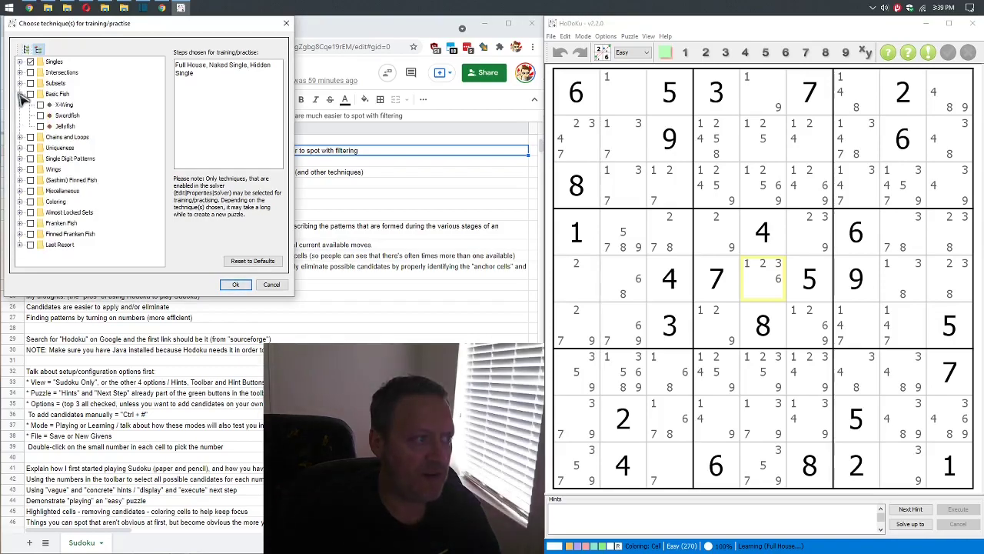
click(40, 104)
click(20, 83)
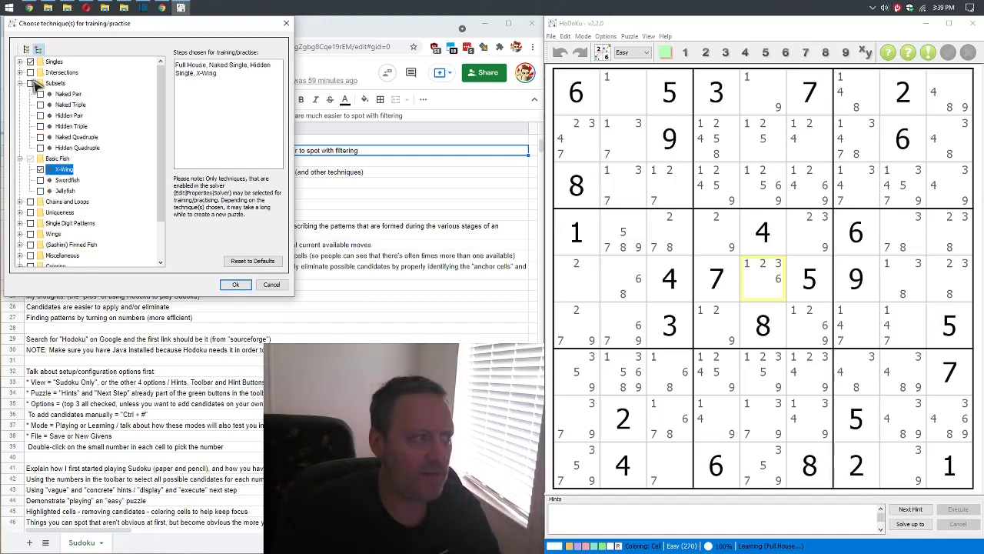
click(30, 83)
click(20, 83)
click(20, 72)
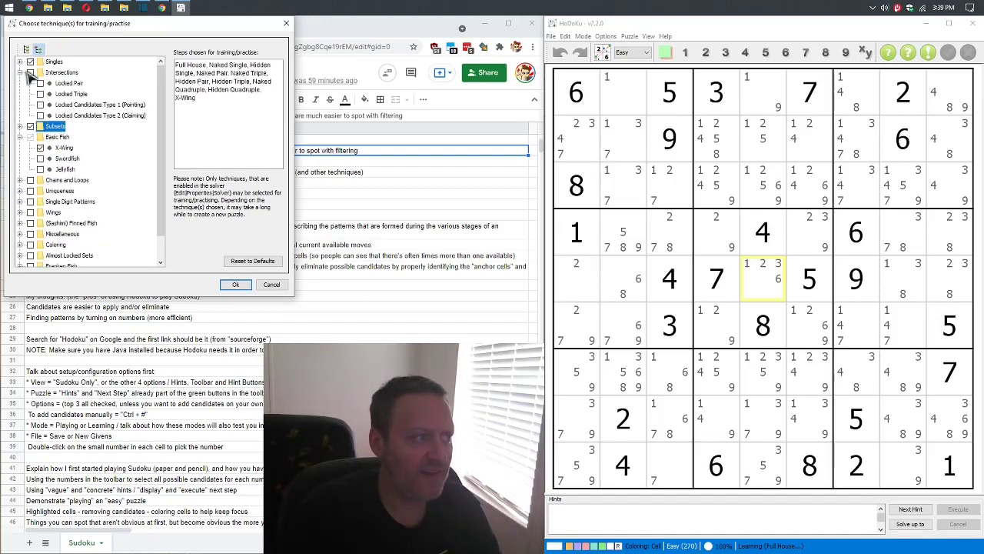
click(30, 73)
click(20, 73)
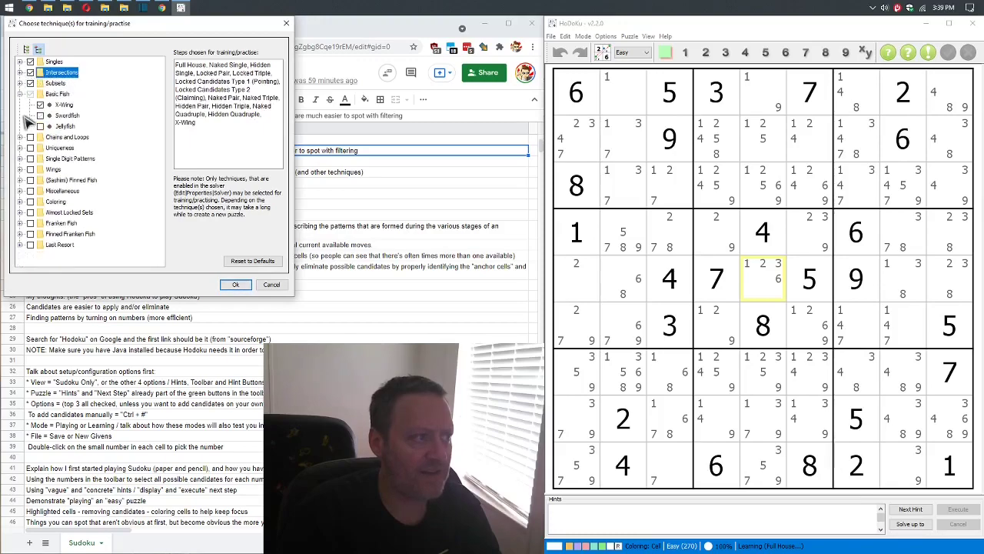
Include BUG+1, Uniqueness Test 1 and Uniqueness Test 4 in training
click(21, 138)
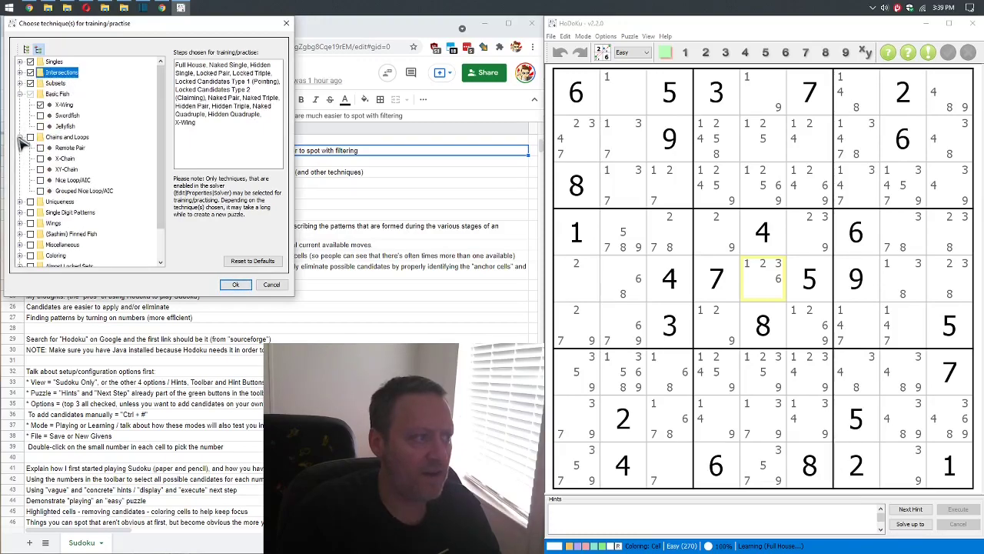
click(21, 138)
click(20, 148)
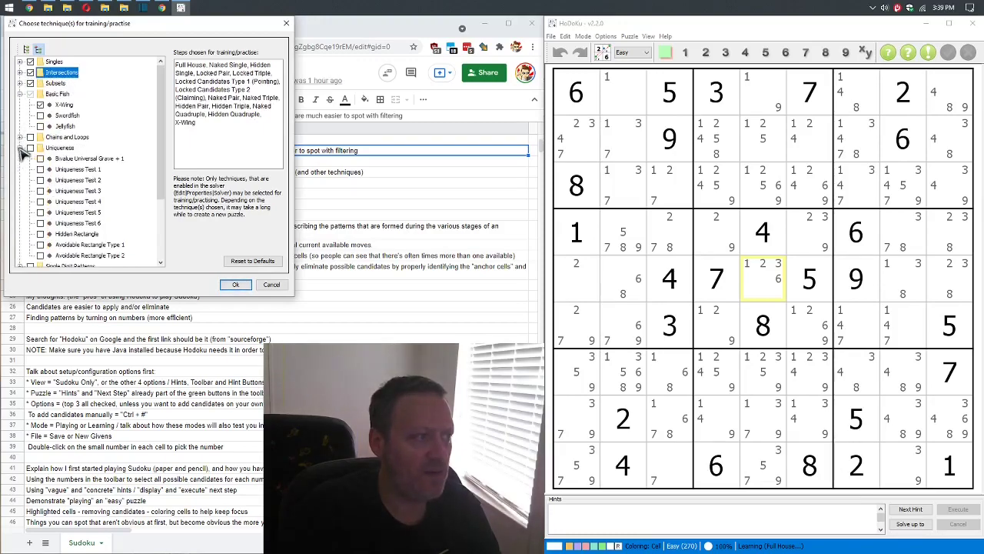
click(40, 158)
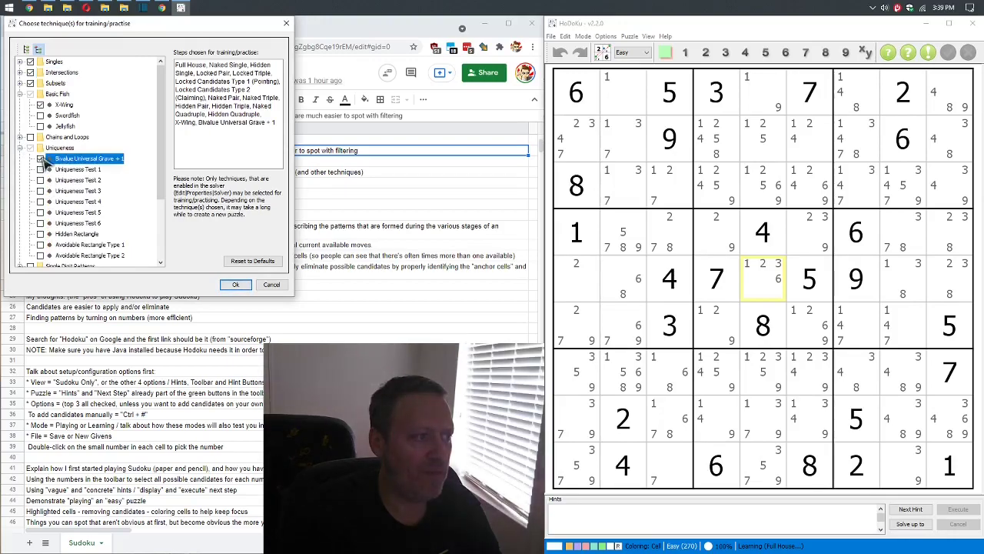
click(40, 169)
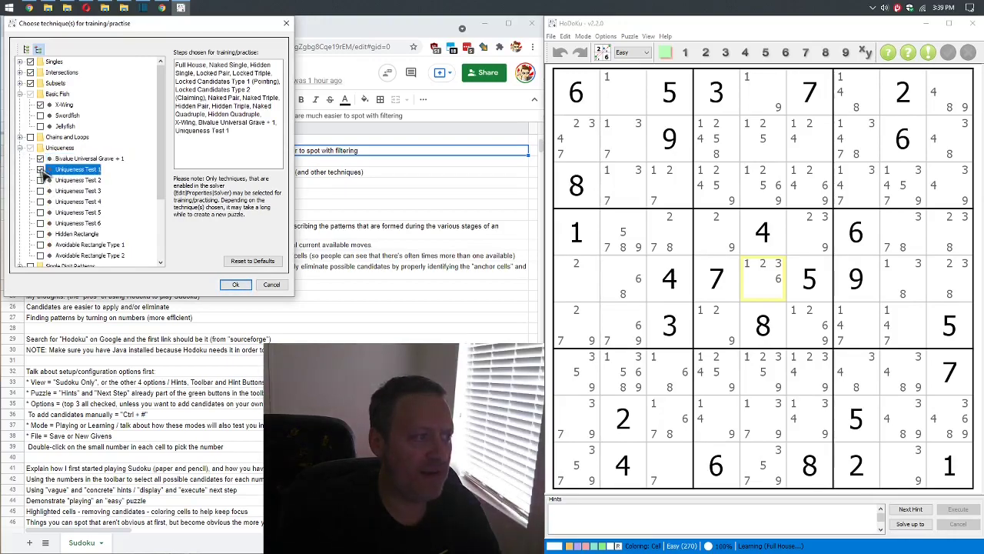
click(40, 202)
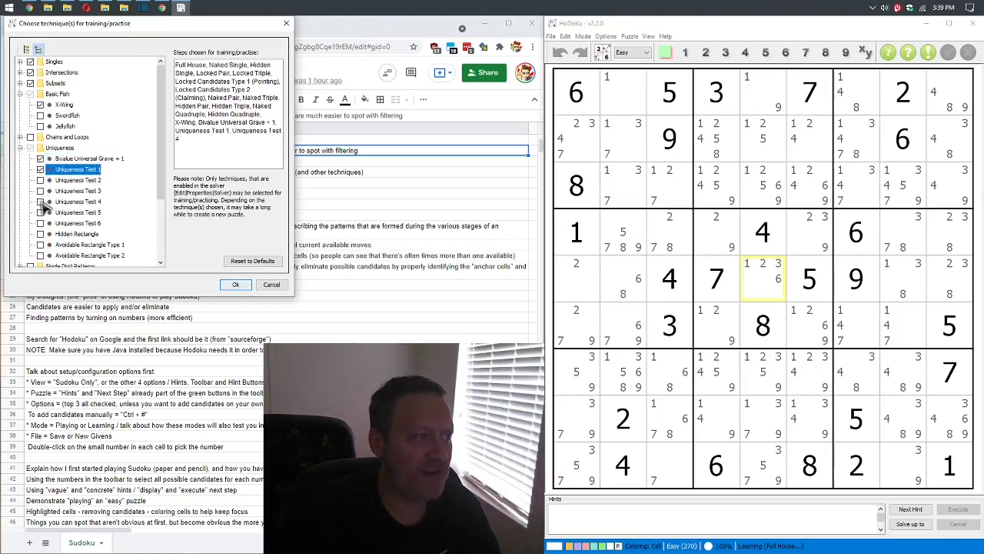
click(21, 148)
click(21, 94)
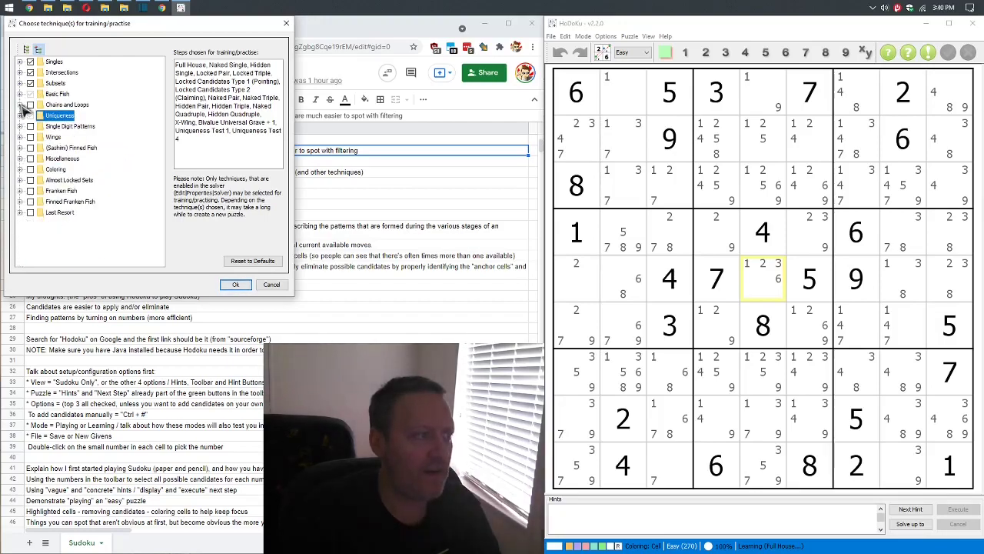
Add Skyscraper, 2-String Kite, Turbo Fish and all Wings techniques, then confirm
click(21, 126)
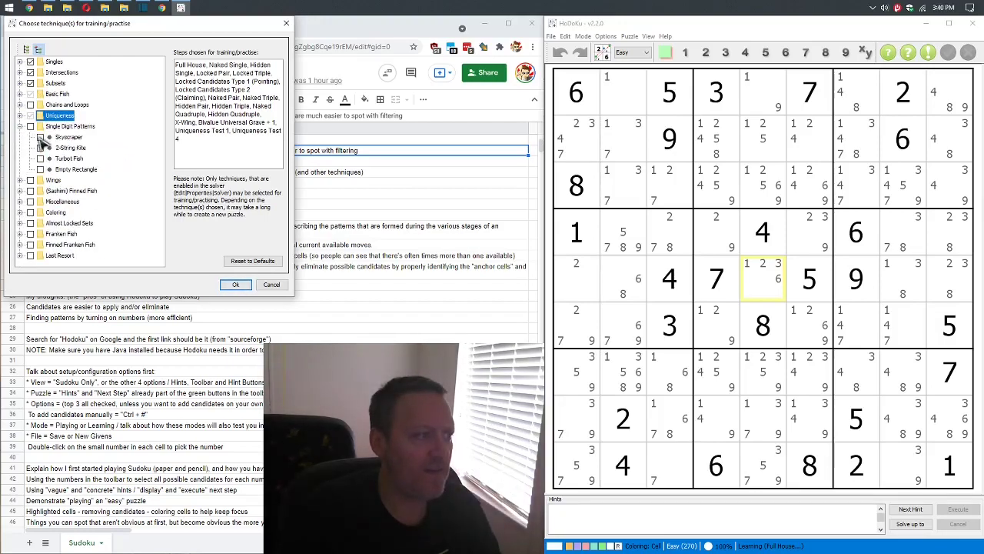
click(40, 137)
click(40, 147)
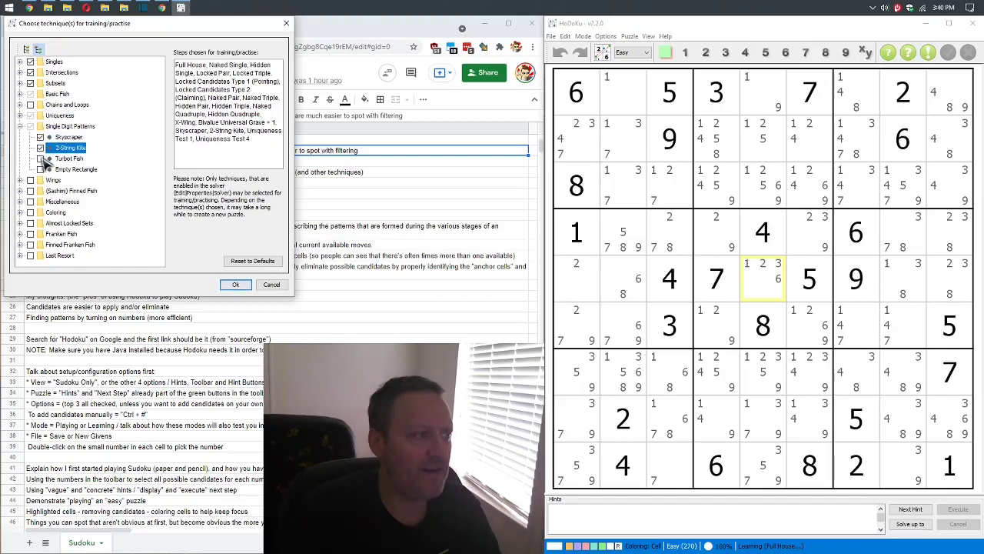
click(40, 158)
click(21, 126)
click(21, 137)
click(31, 137)
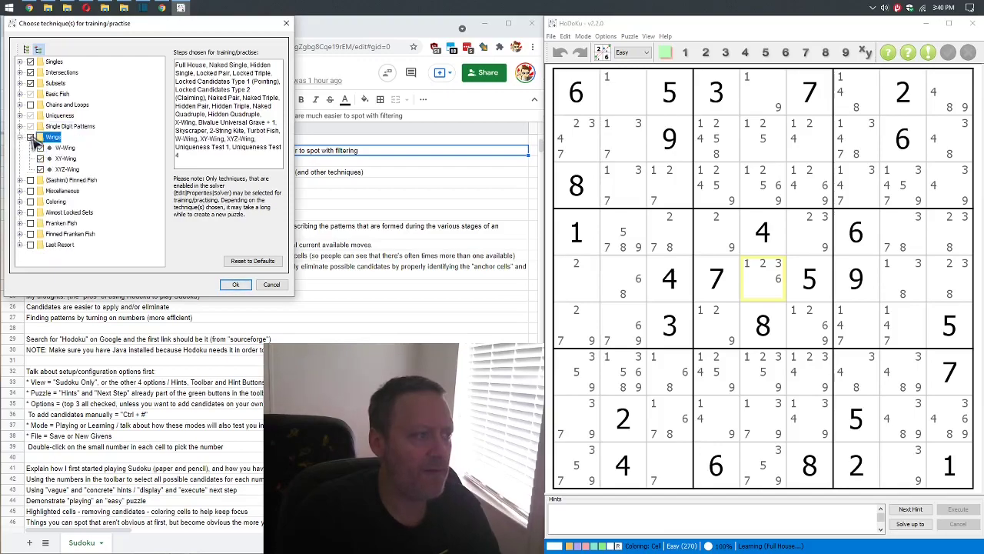
click(21, 138)
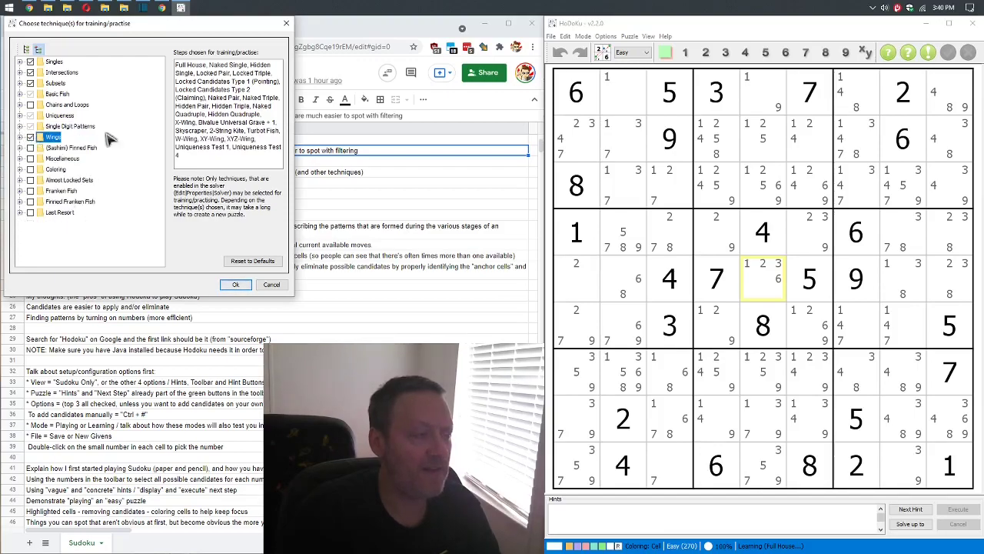
click(237, 286)
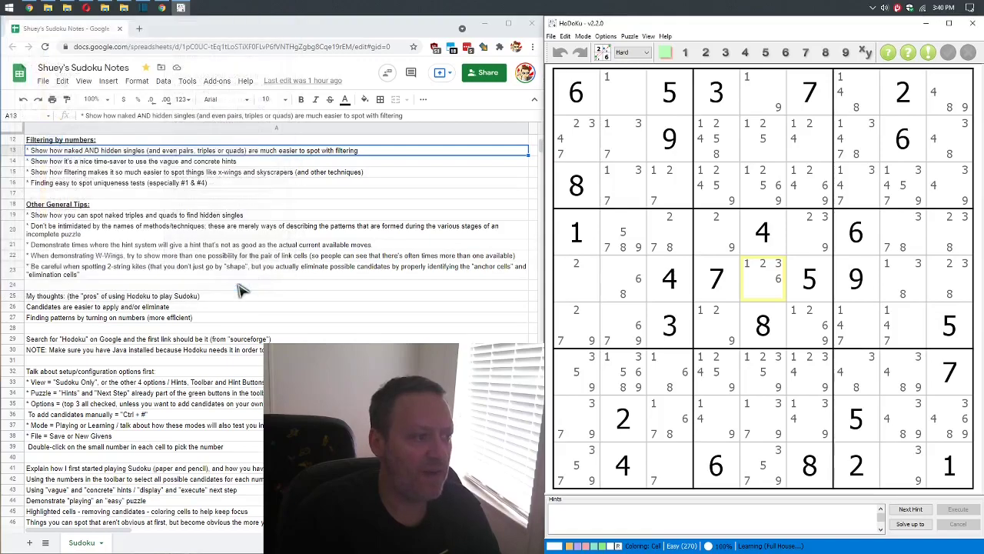
Generate a new Hard puzzle and place 2 and 8 (column 3) in row 1
click(602, 53)
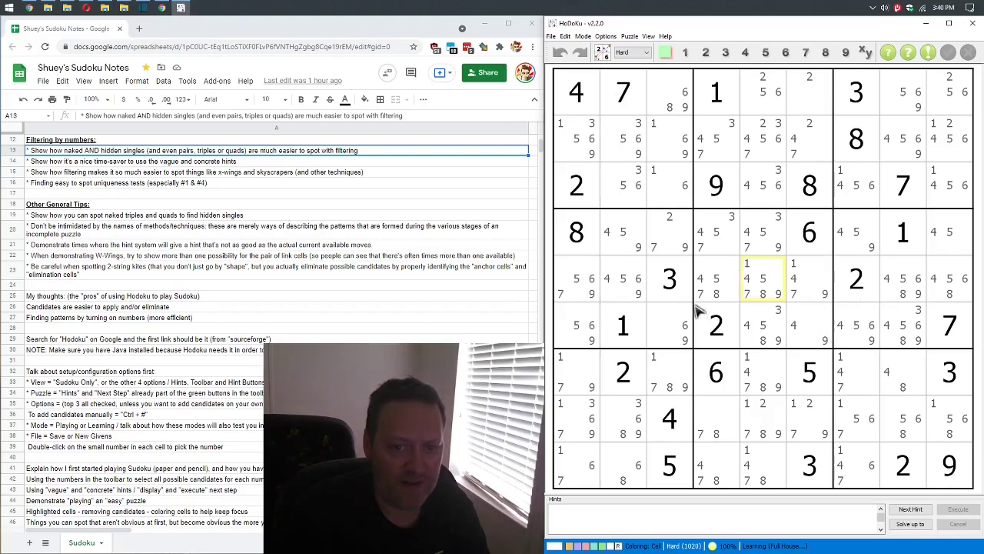
click(812, 88)
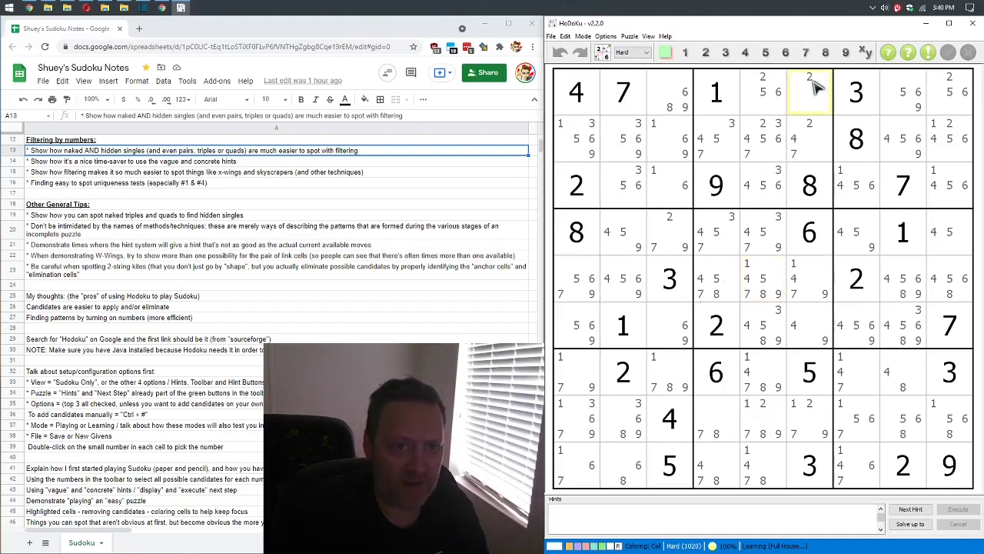
double_click(816, 82)
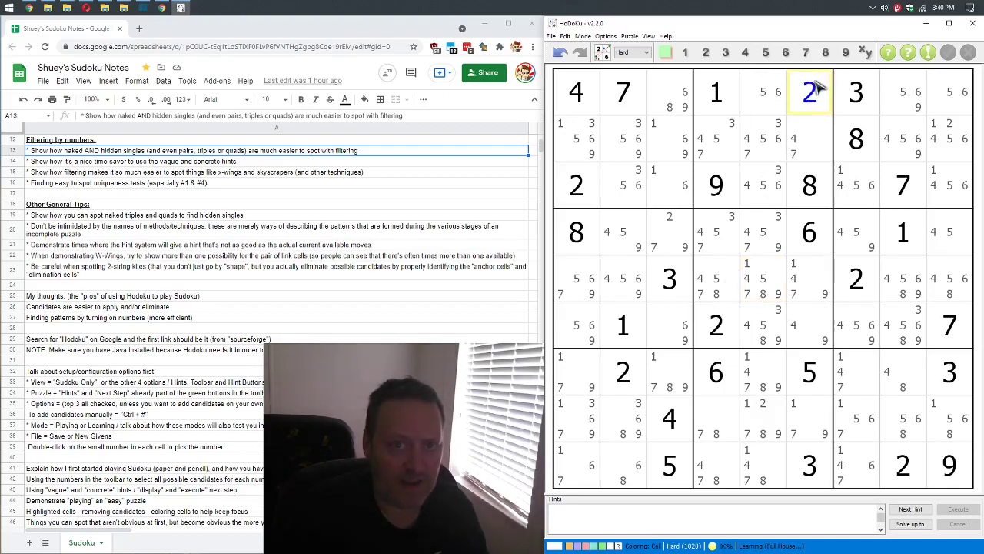
click(683, 106)
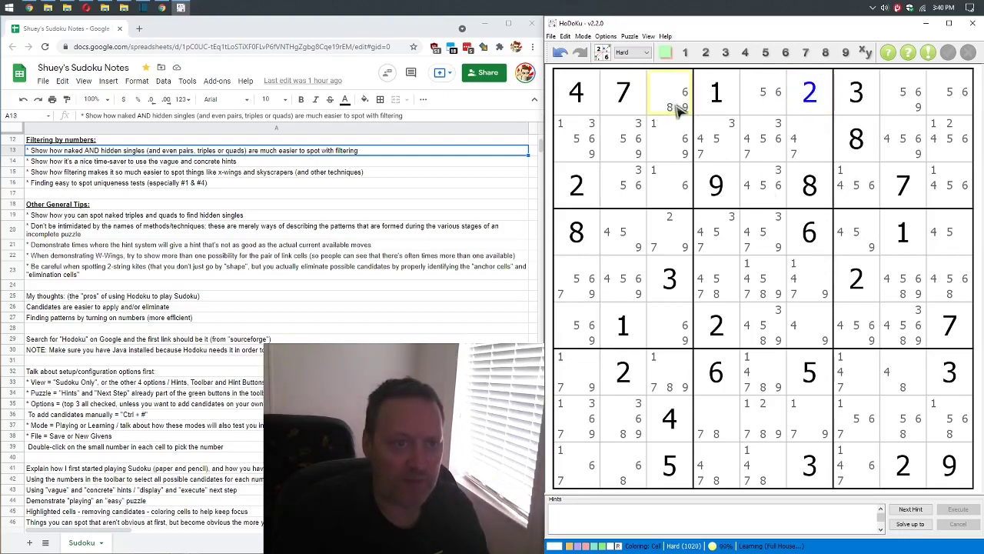
double_click(670, 109)
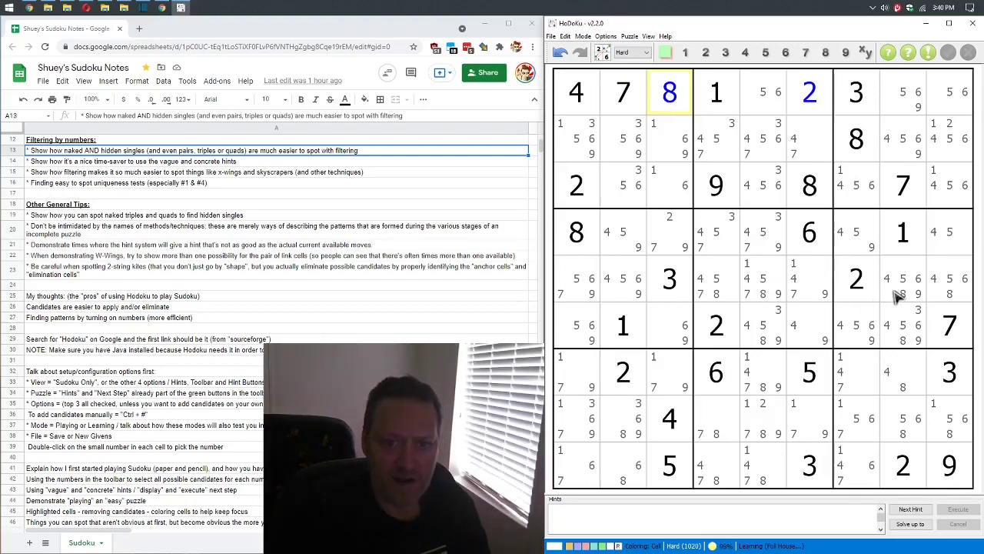
Exclude candidates 4, 5 and 9 from three selected row-4 cells
click(635, 240)
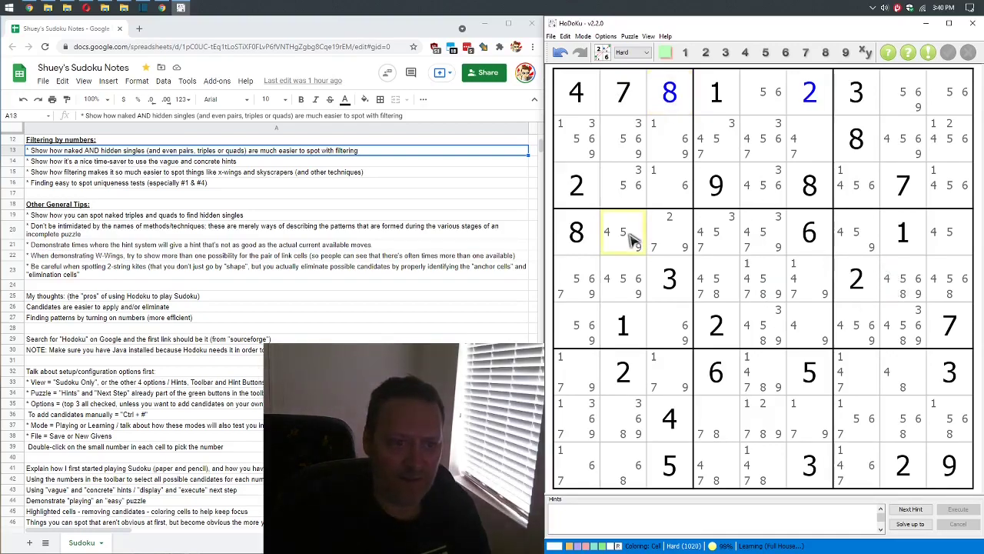
click(955, 234)
click(856, 234)
click(626, 240)
click(669, 235)
ctrl+click(734, 233)
ctrl+click(754, 245)
right_click(769, 244)
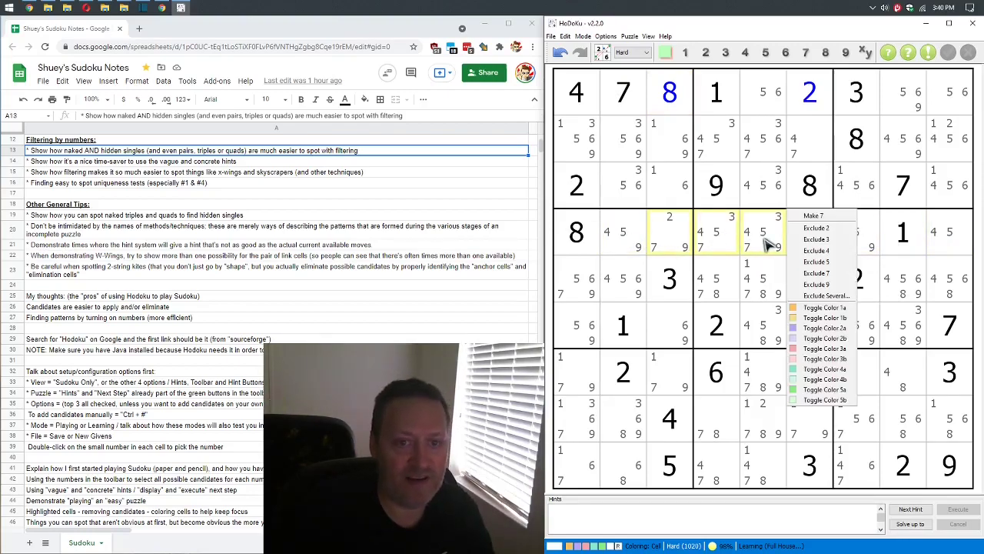
click(811, 251)
right_click(773, 241)
click(807, 251)
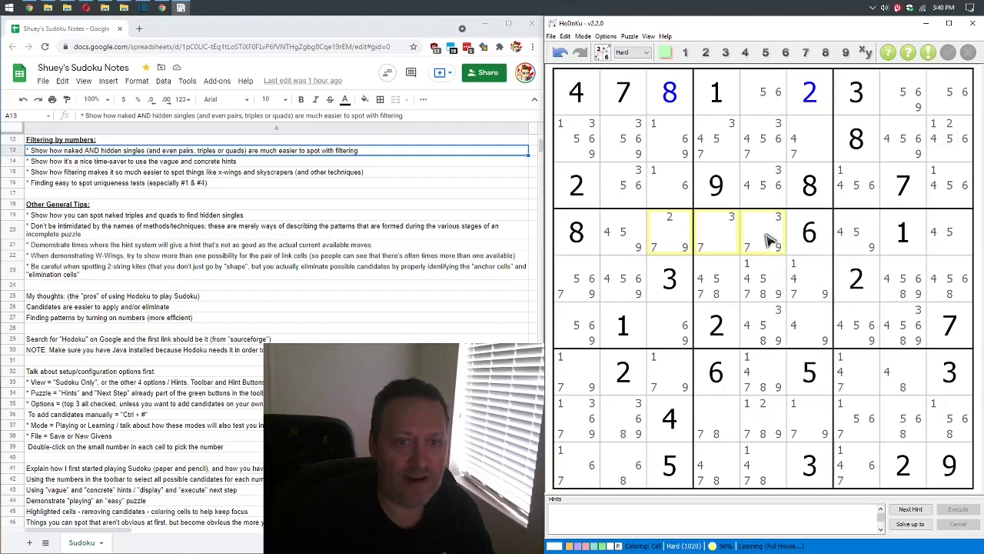
right_click(767, 236)
click(808, 264)
Place 2 in row 4, column 3
click(807, 231)
click(767, 239)
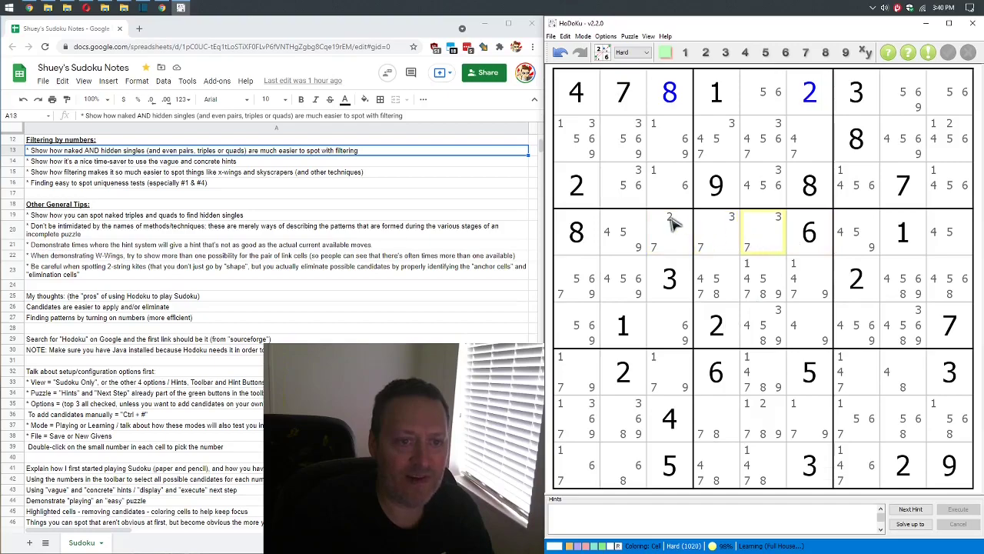
click(674, 223)
double_click(674, 223)
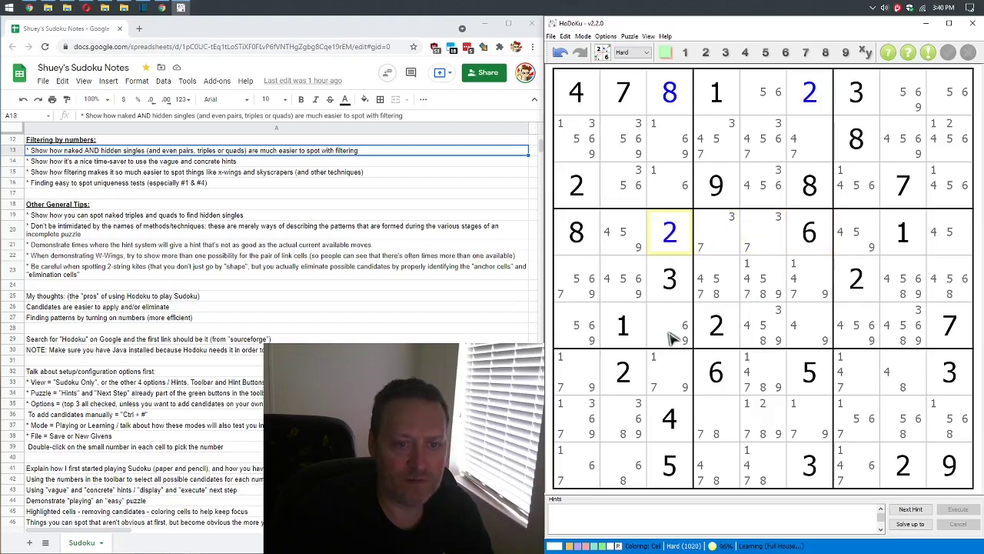
Place 7 in row 7 column 3 and in row 5 column 1
click(667, 387)
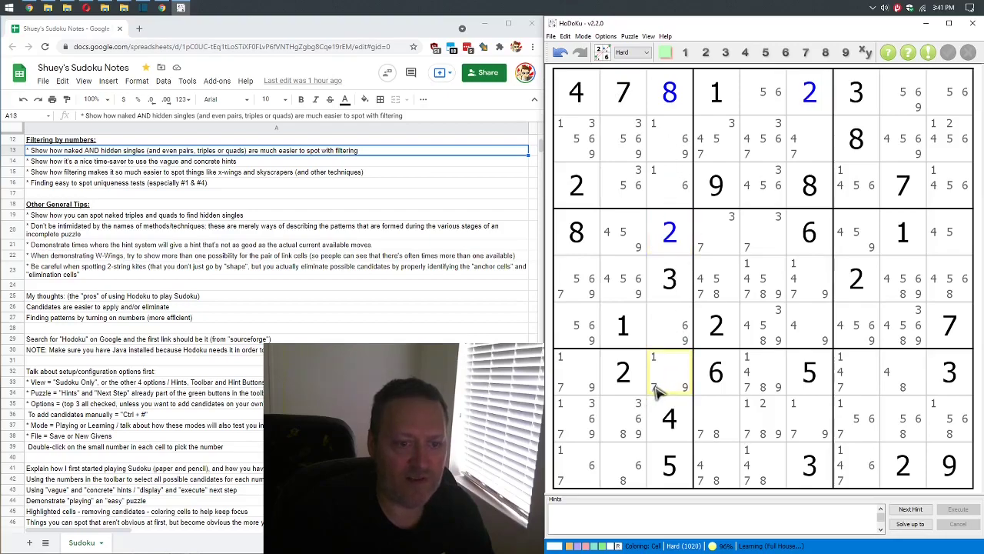
double_click(654, 388)
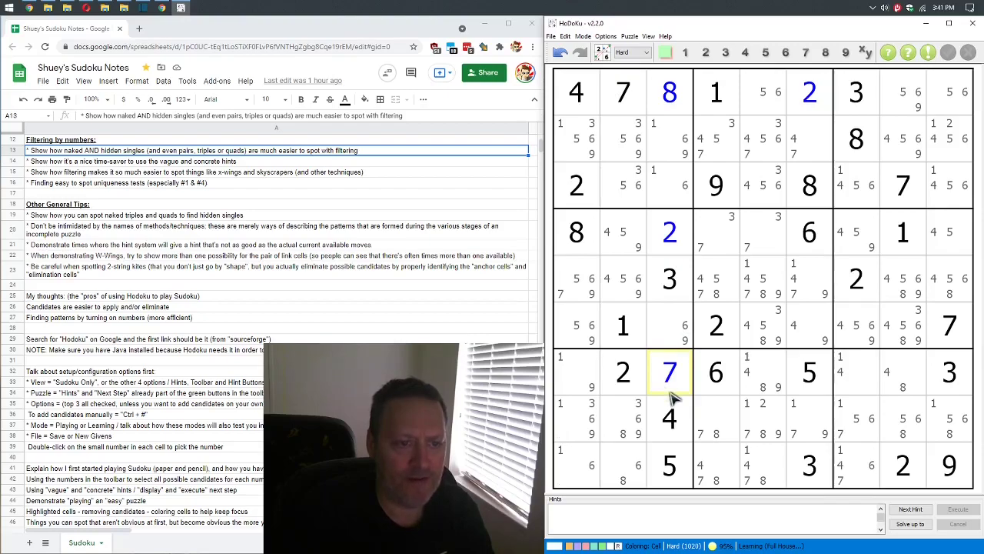
click(566, 297)
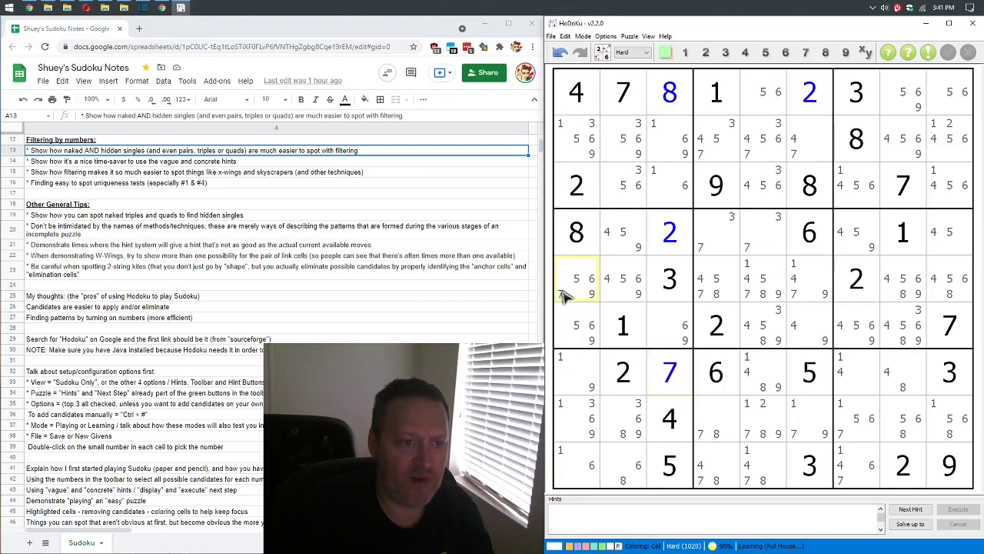
double_click(561, 296)
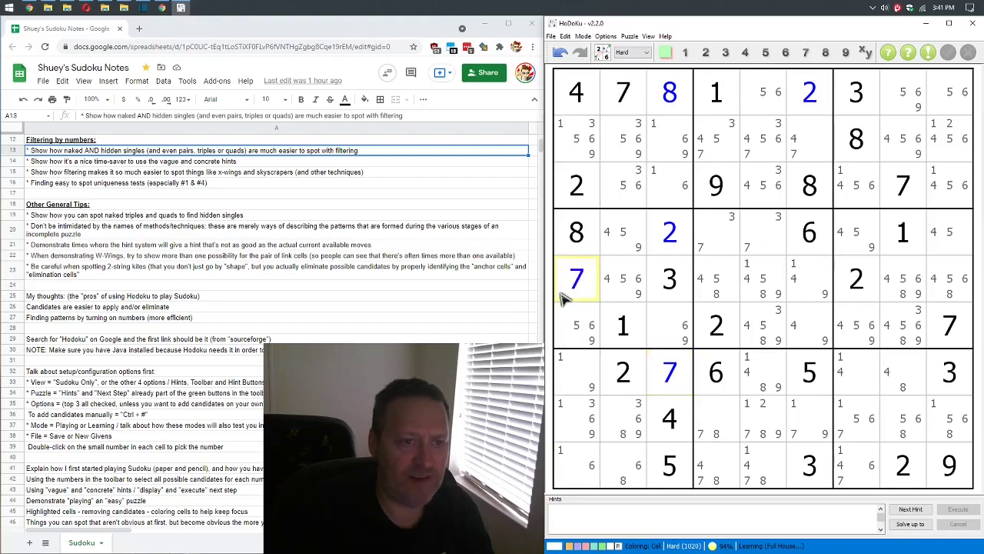
Exclude candidate 9 from rows 5 and 6 of column 8, then place 9 in row 1 column 8
click(806, 54)
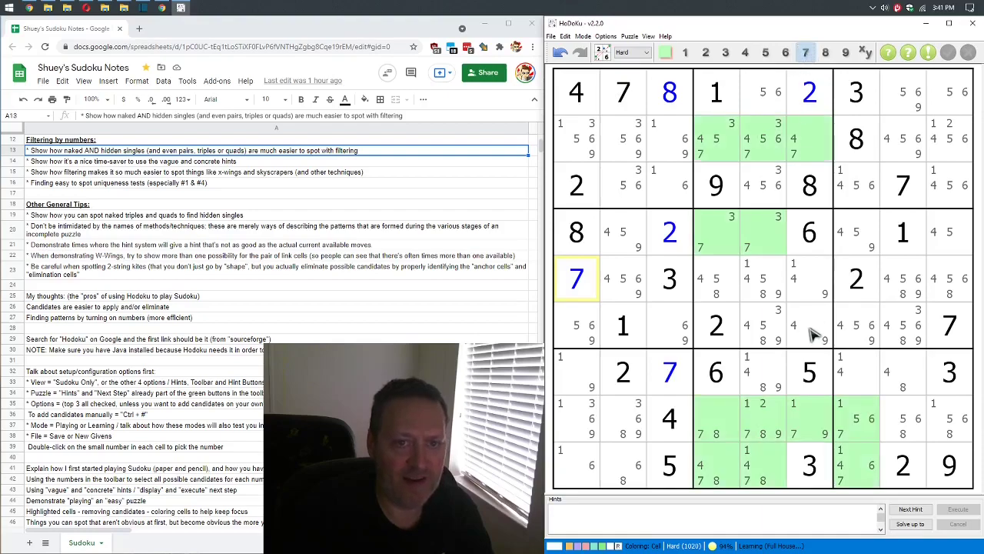
click(827, 52)
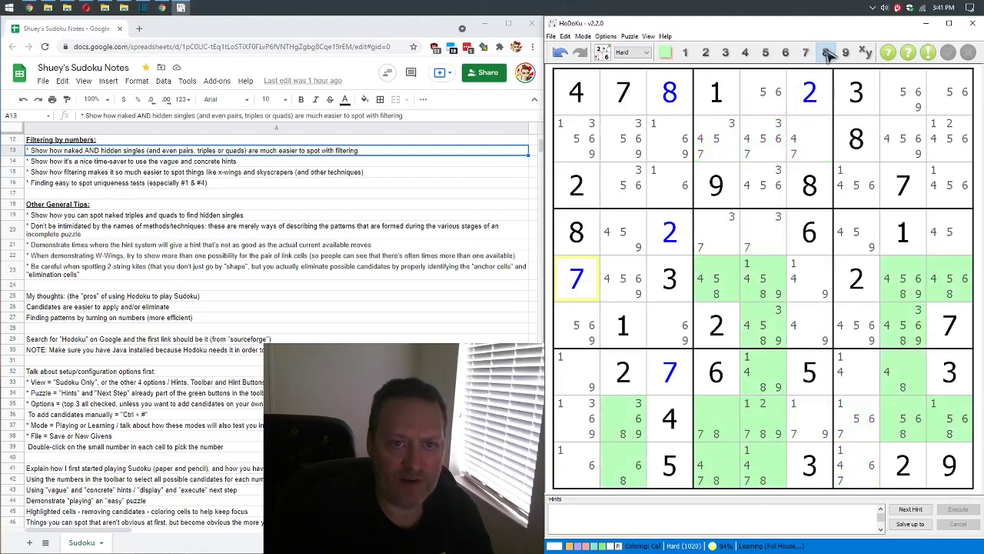
click(846, 54)
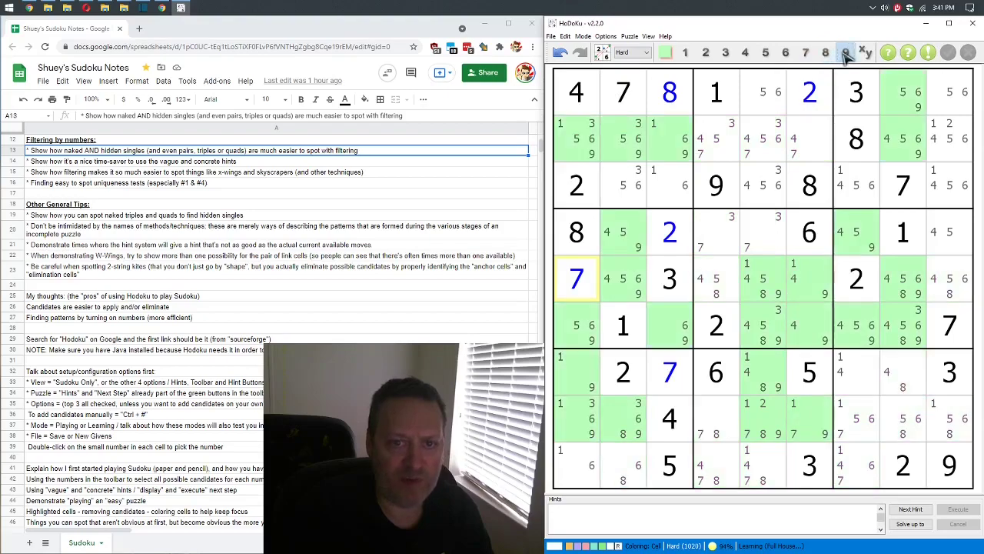
click(915, 285)
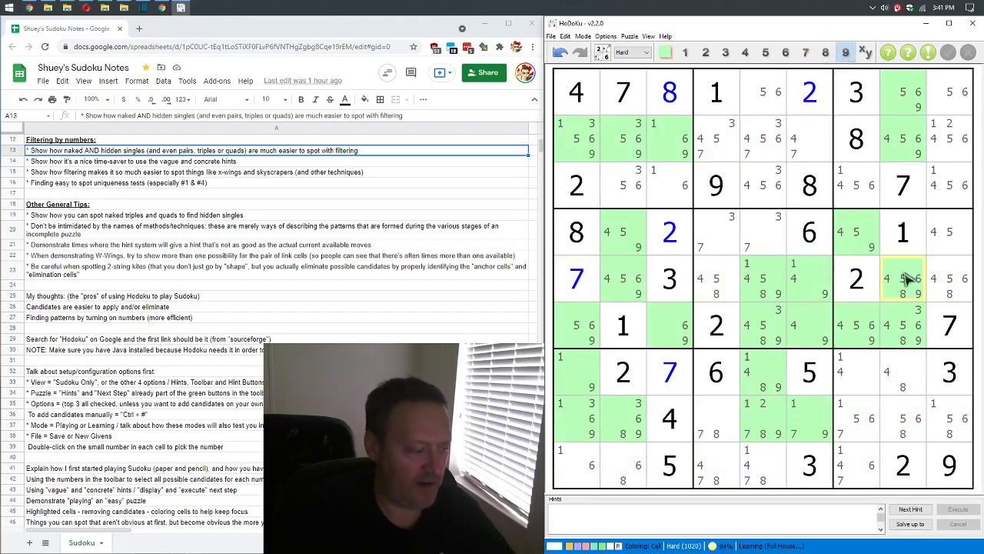
right_click(910, 319)
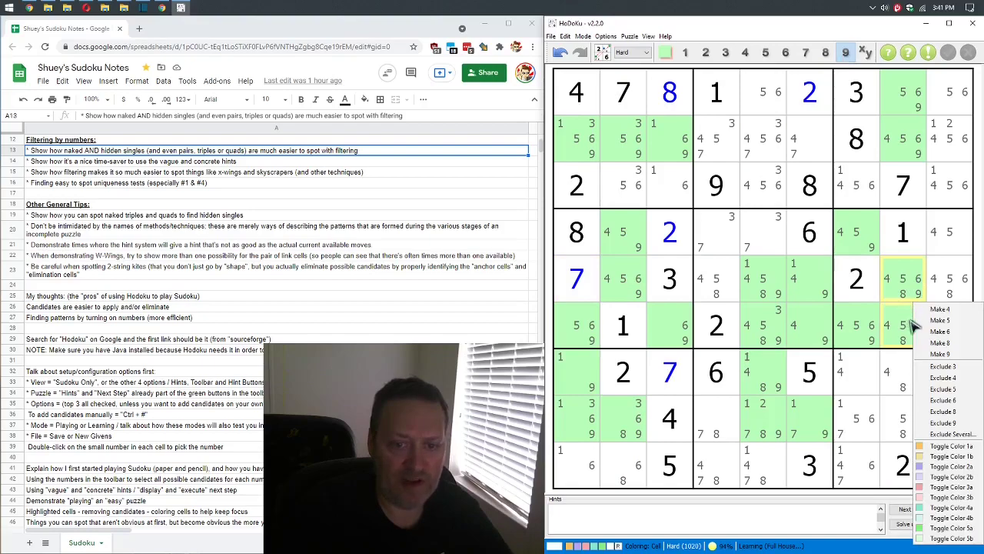
click(942, 424)
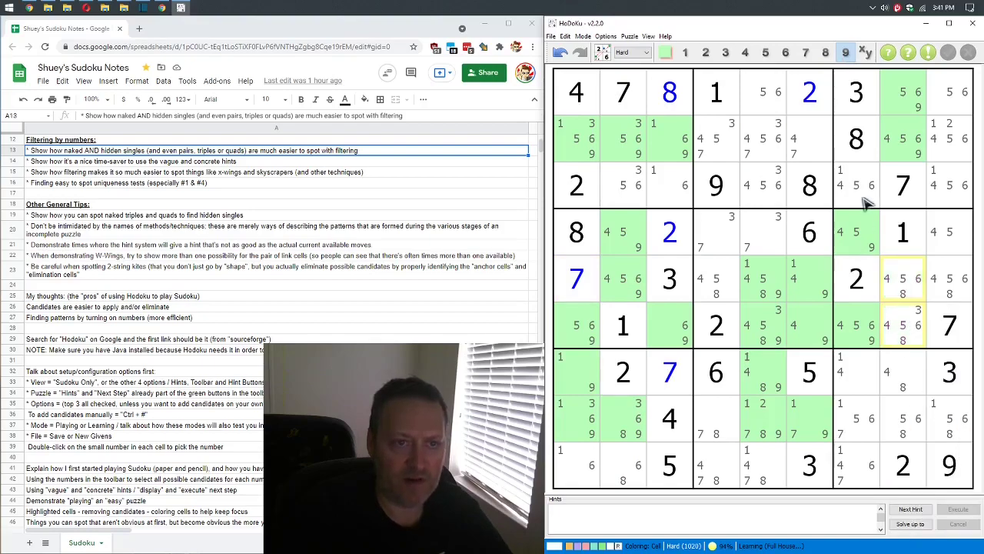
click(923, 111)
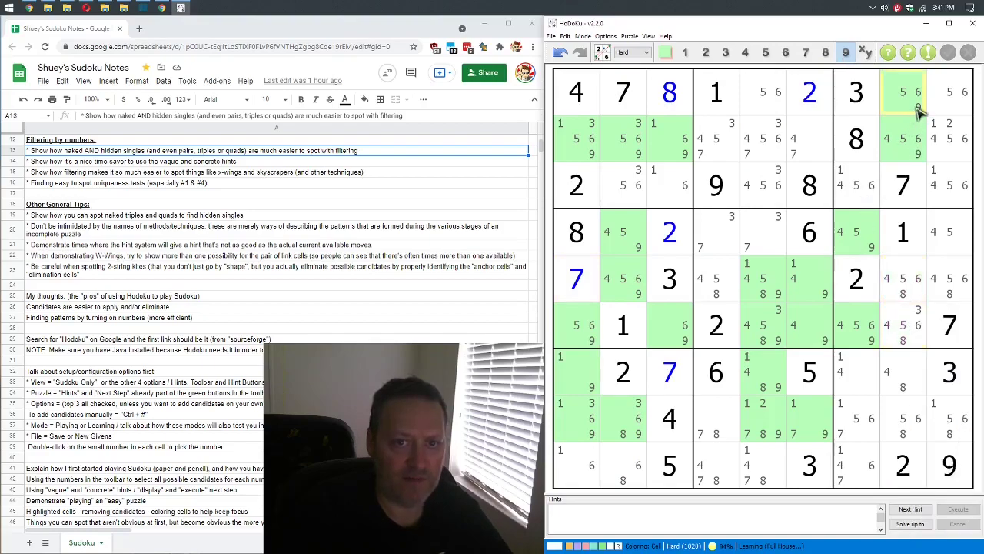
double_click(918, 108)
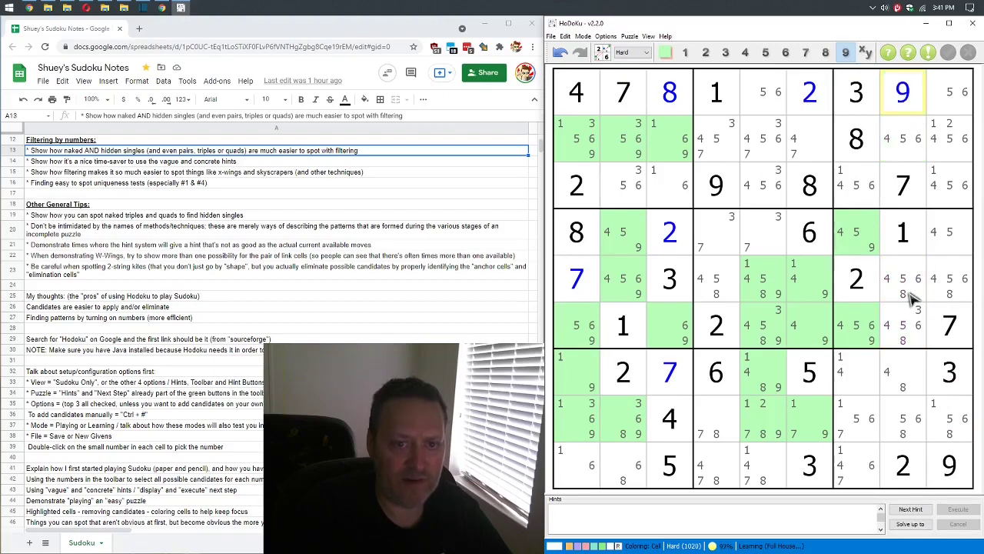
Using digit filters, place 3 at r6c8 and 2 at r8c5 and r2c9
click(825, 53)
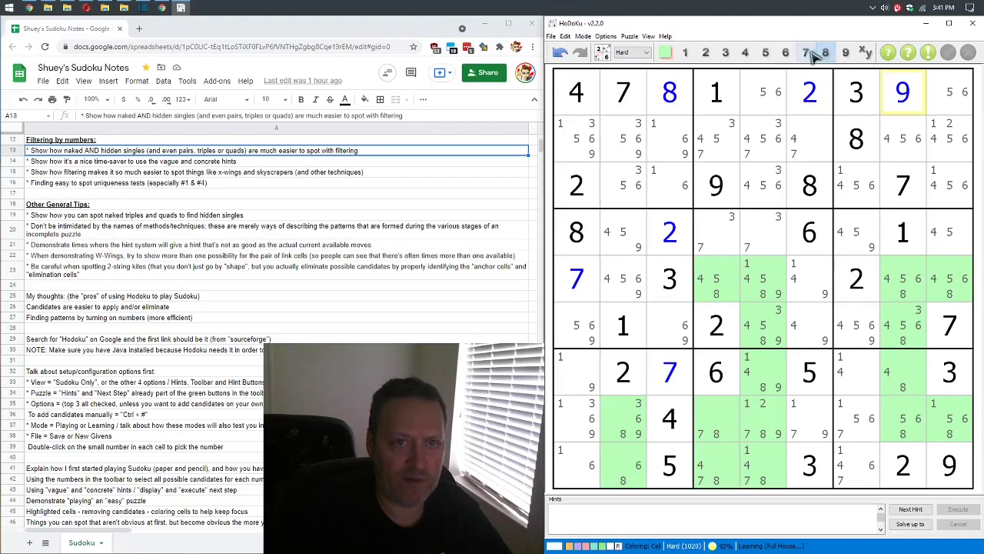
click(805, 53)
click(786, 52)
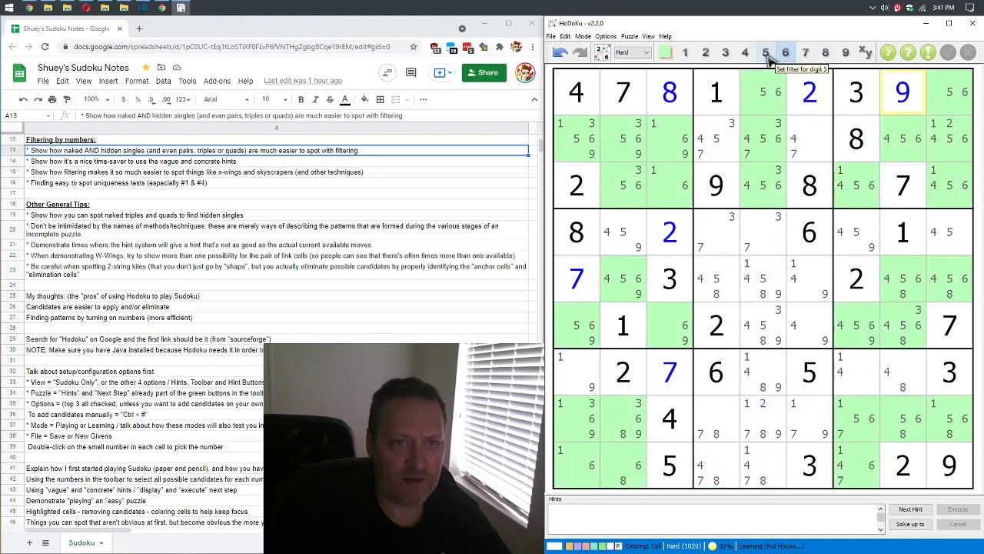
click(766, 54)
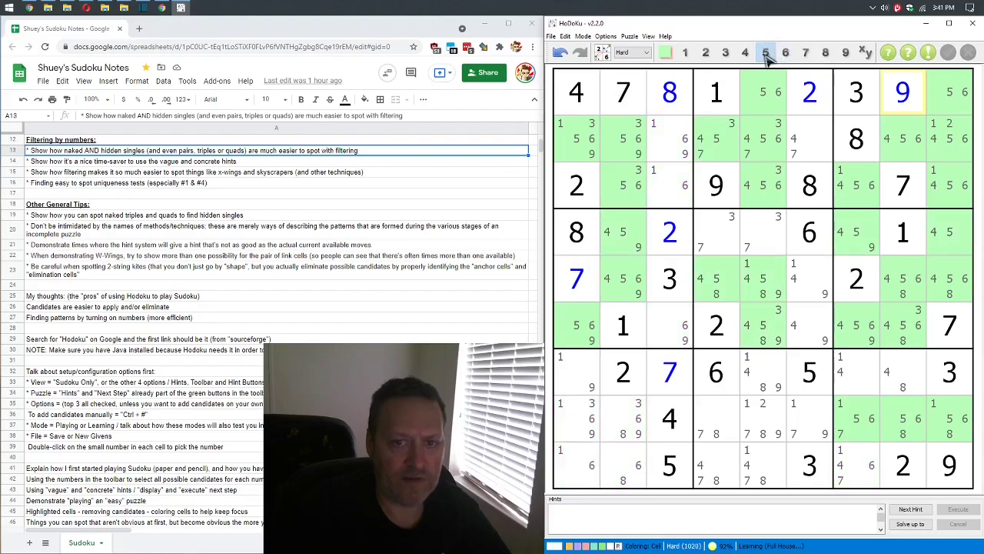
click(746, 52)
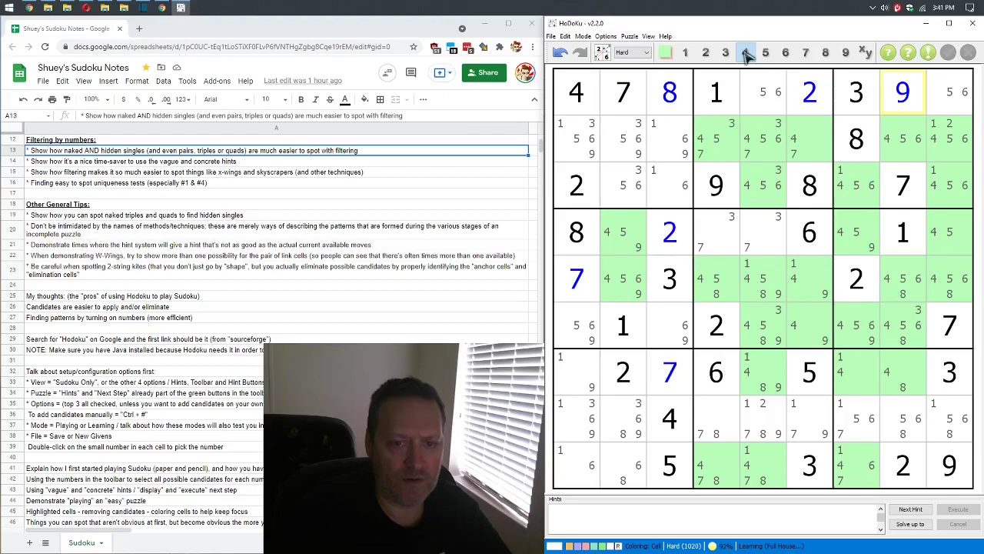
click(725, 54)
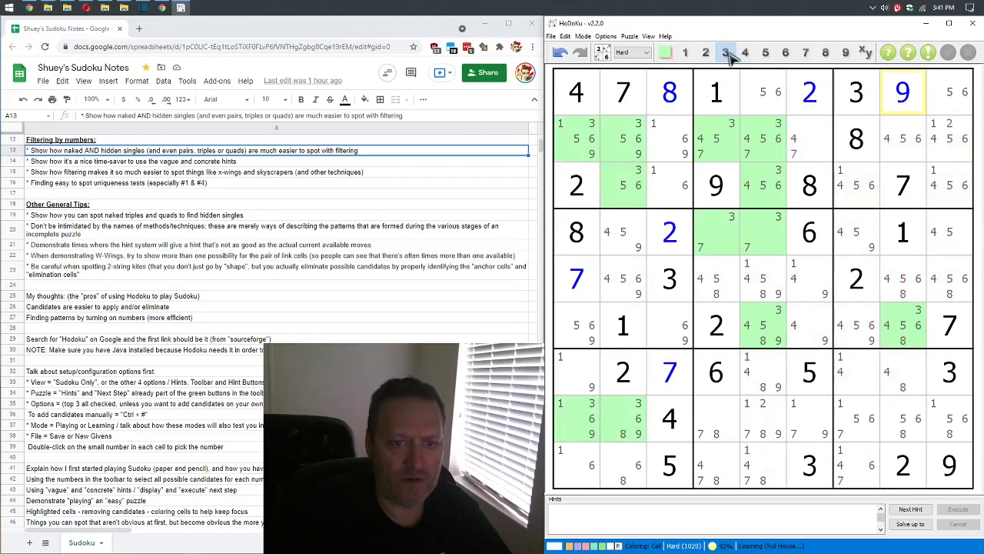
double_click(919, 312)
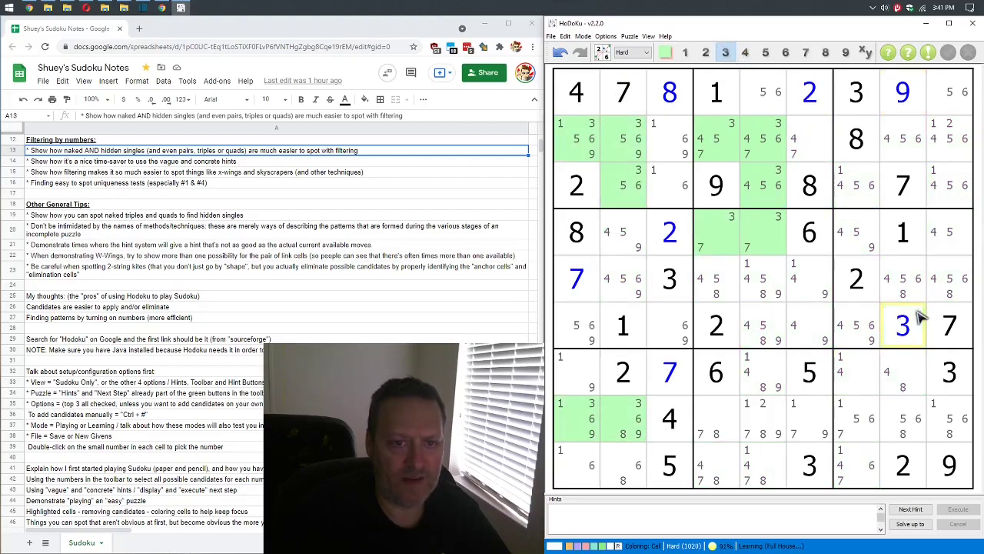
click(706, 53)
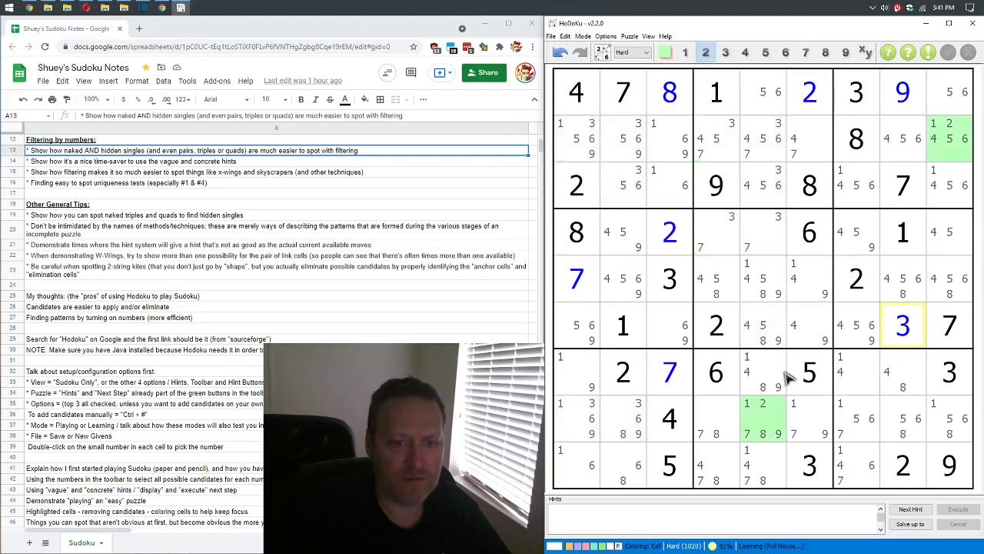
double_click(764, 407)
double_click(951, 125)
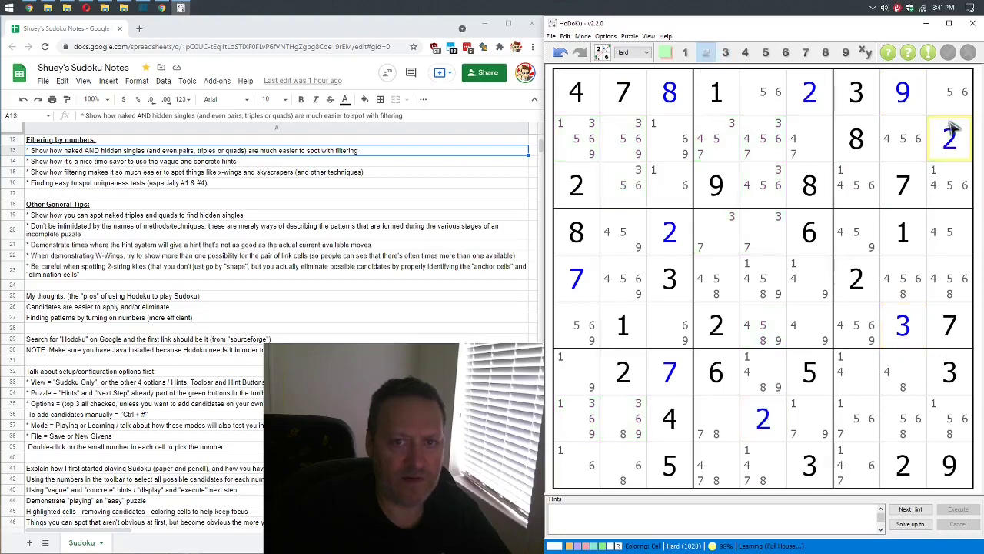
Fill column 3 with 6 in row 3, 1 in row 2 and 9 in row 6
click(685, 52)
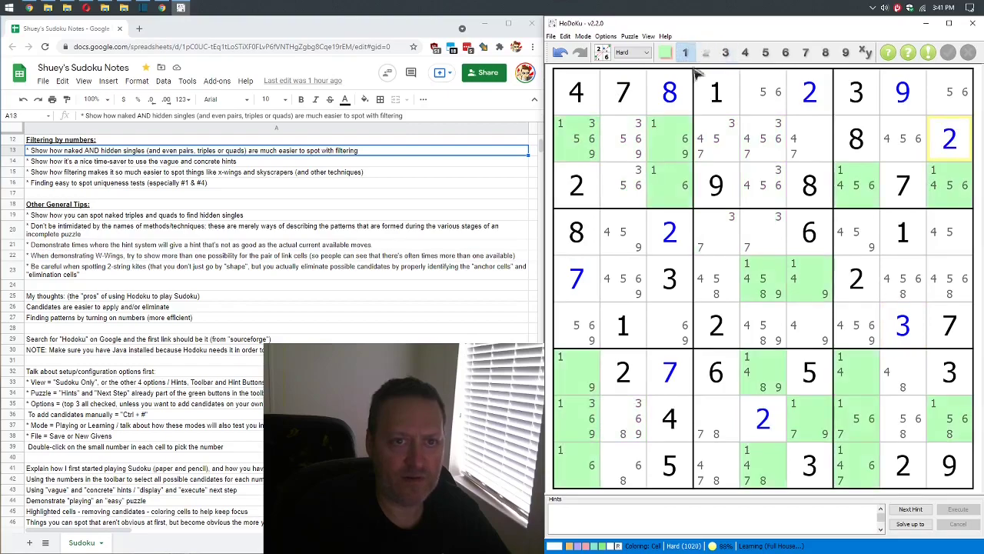
click(670, 192)
key(ctrl+Right)
key(ctrl+Right)
double_click(683, 191)
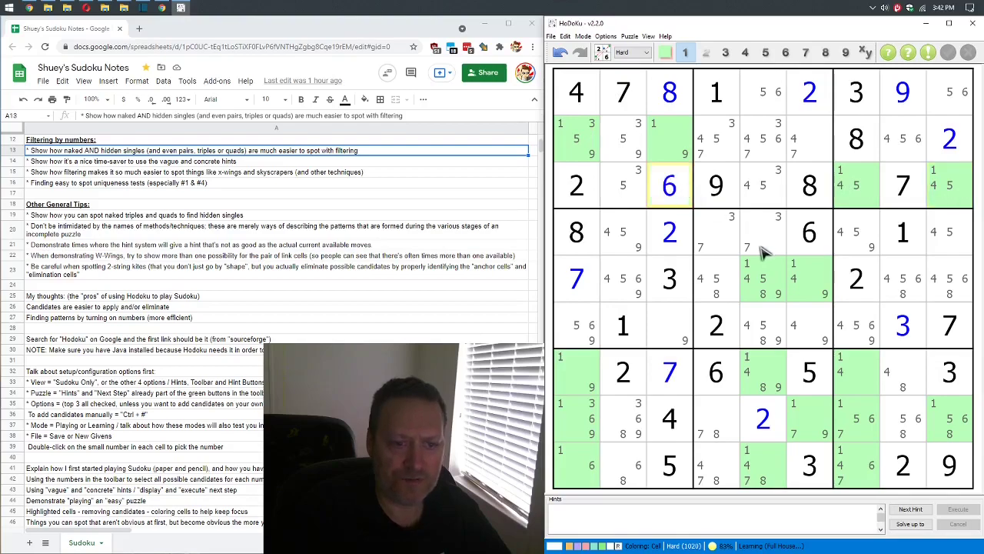
click(657, 131)
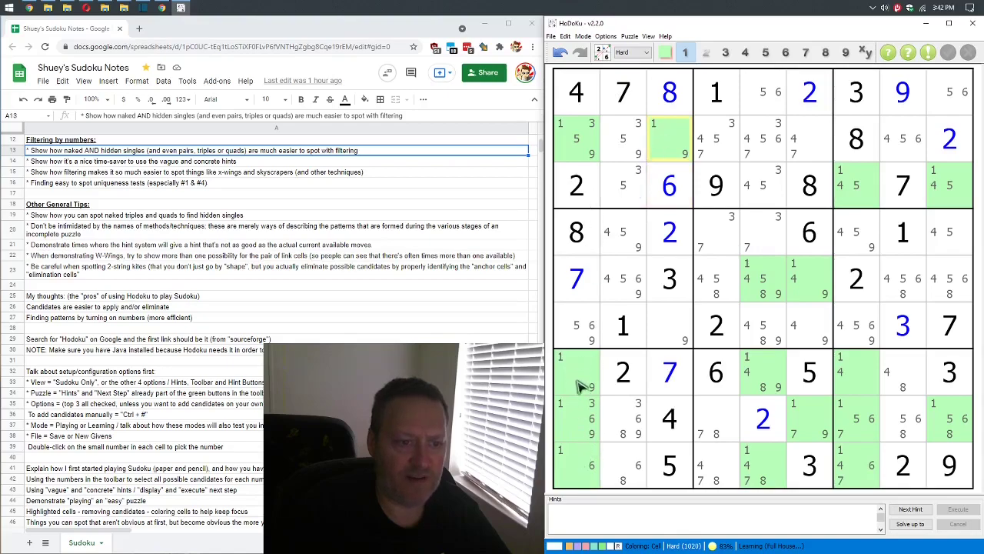
double_click(656, 127)
double_click(669, 329)
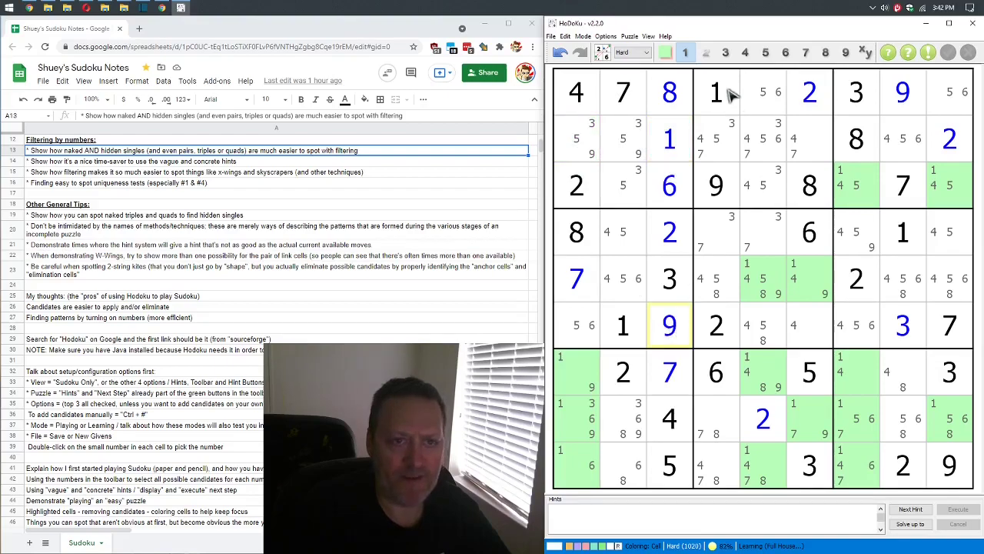
Following the concrete hints, place 4 in r6c6 and 7 in r2c6
click(908, 52)
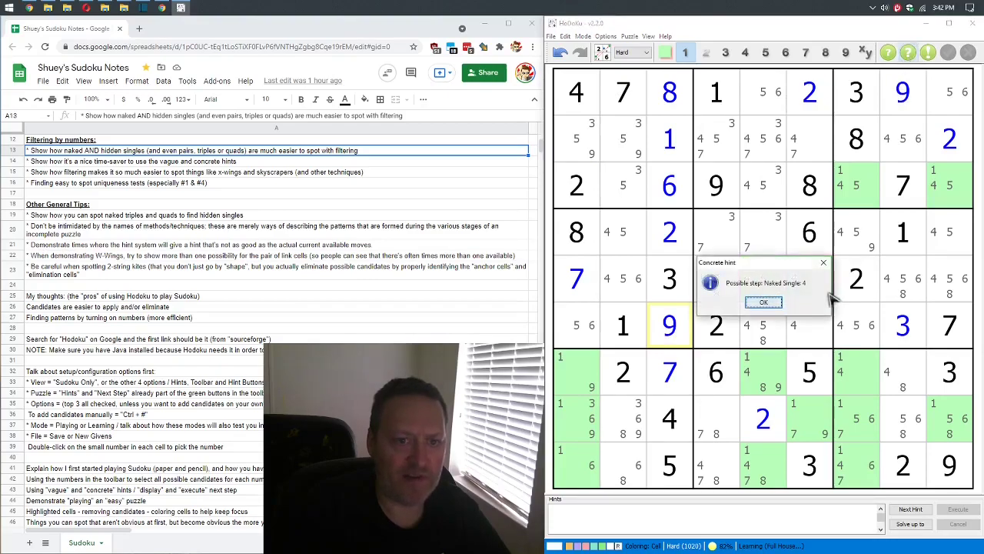
click(764, 301)
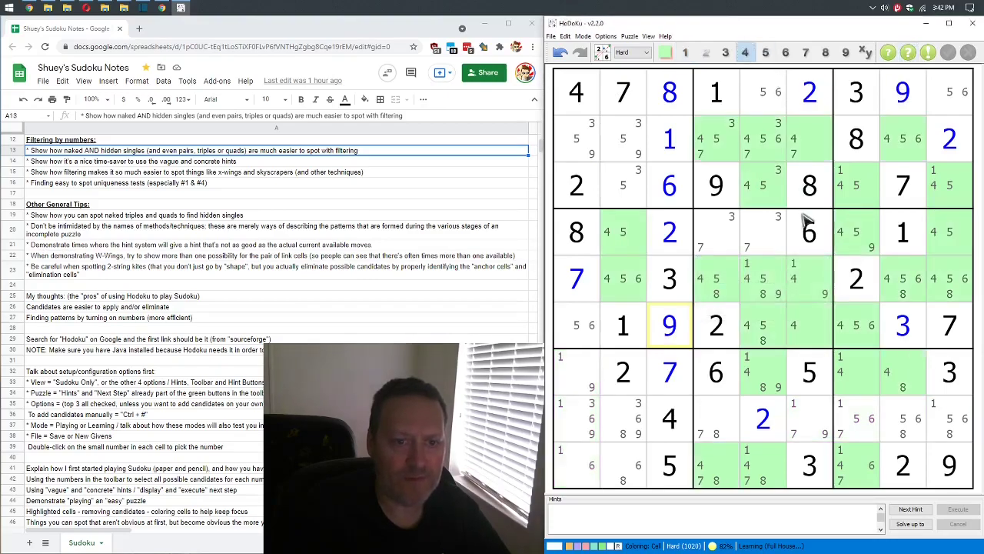
double_click(792, 329)
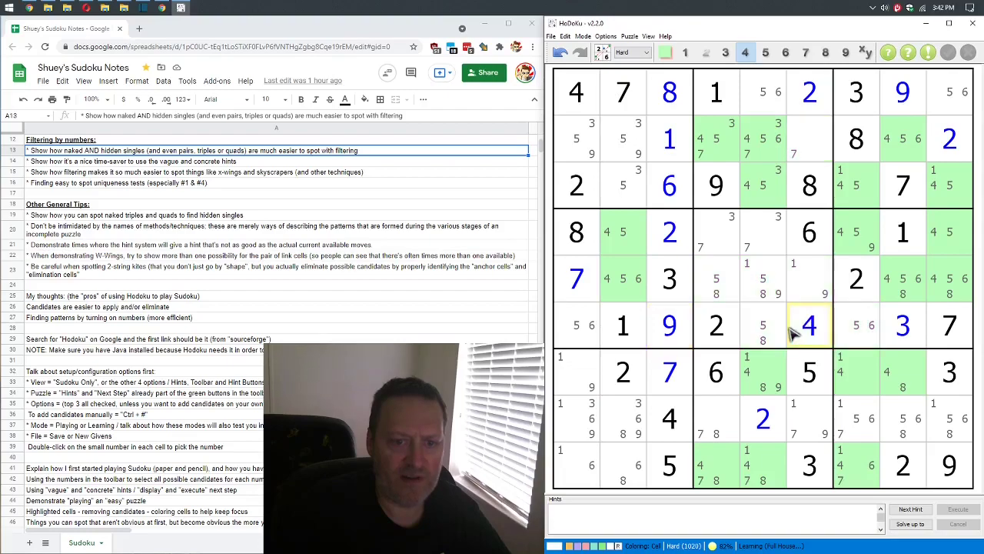
click(908, 52)
click(764, 301)
click(806, 52)
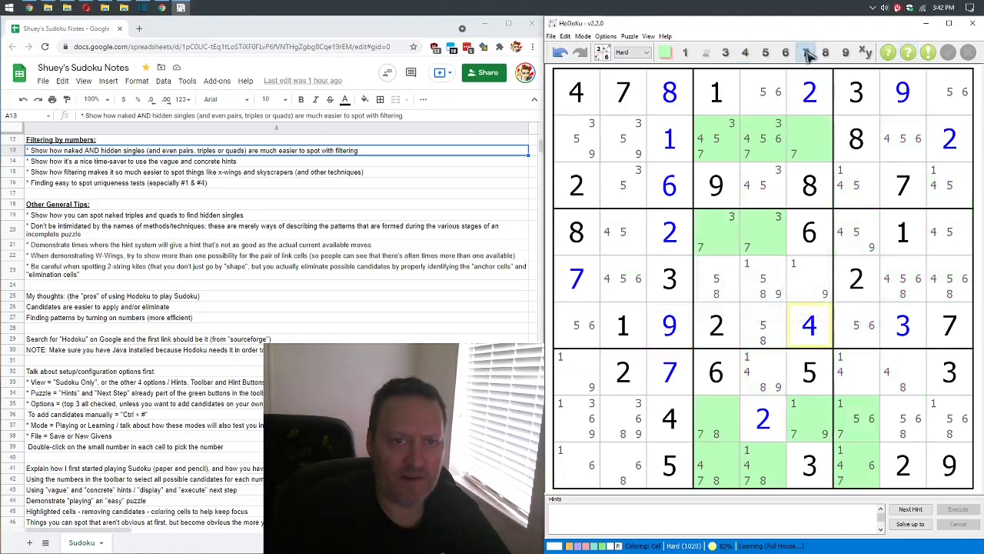
double_click(797, 162)
Place 9 in r4c7 as the next hinted single
click(908, 52)
click(831, 250)
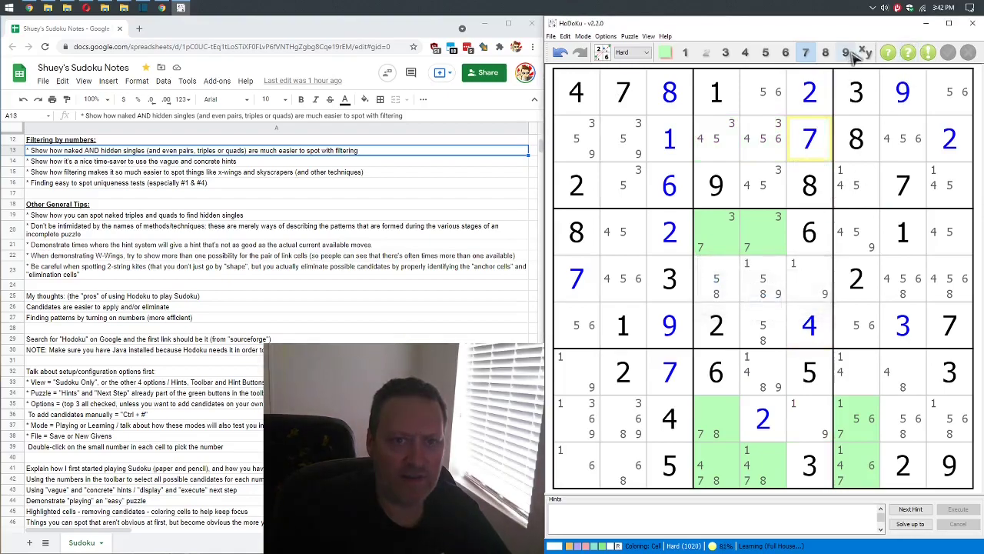
click(847, 53)
double_click(873, 247)
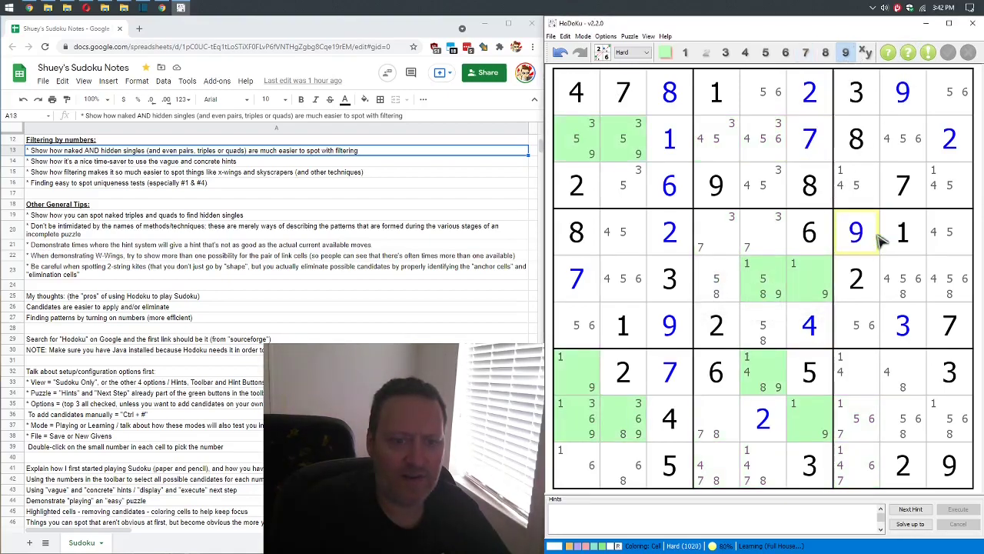
With candidate 8 highlighted, place 8s in r6c5, r7c8 and r5c9
click(908, 52)
click(768, 306)
click(826, 52)
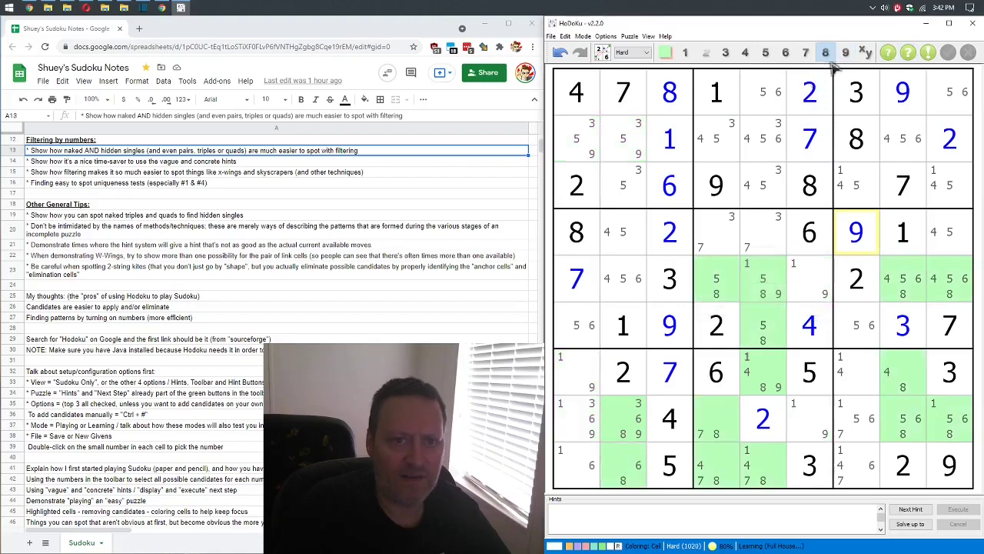
double_click(764, 342)
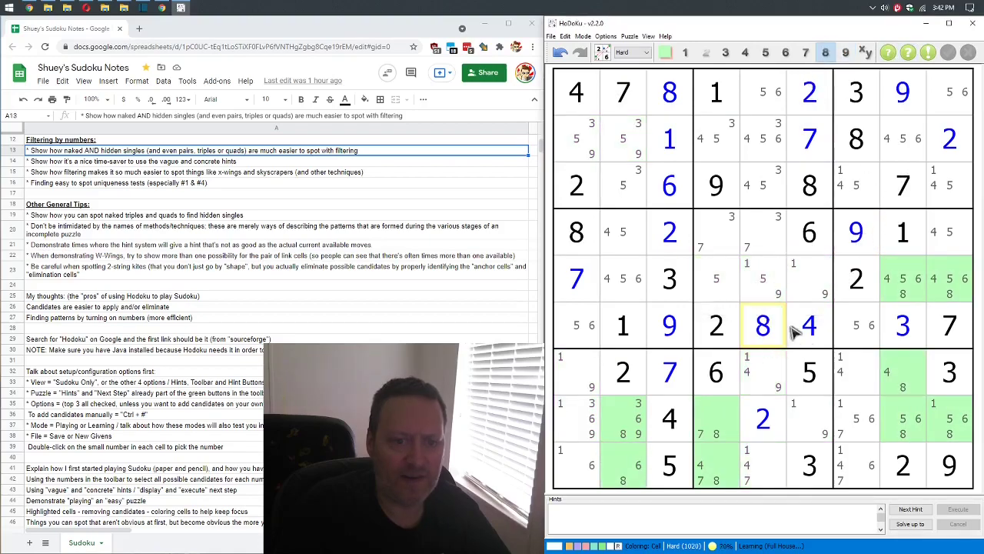
double_click(904, 388)
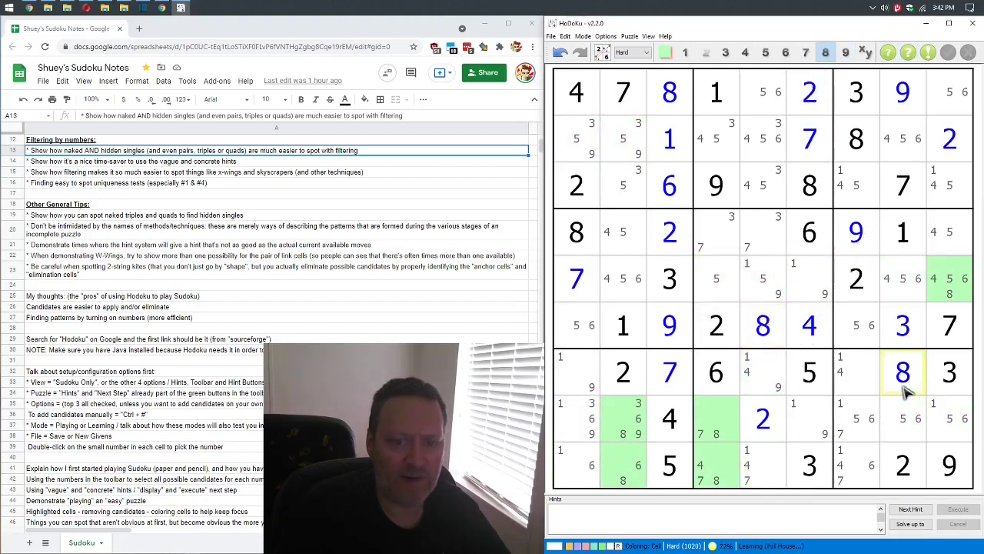
double_click(951, 300)
Place 5 in r5c4 and request the next hint, a Locked Candidates Pointing on 4
click(908, 54)
click(763, 303)
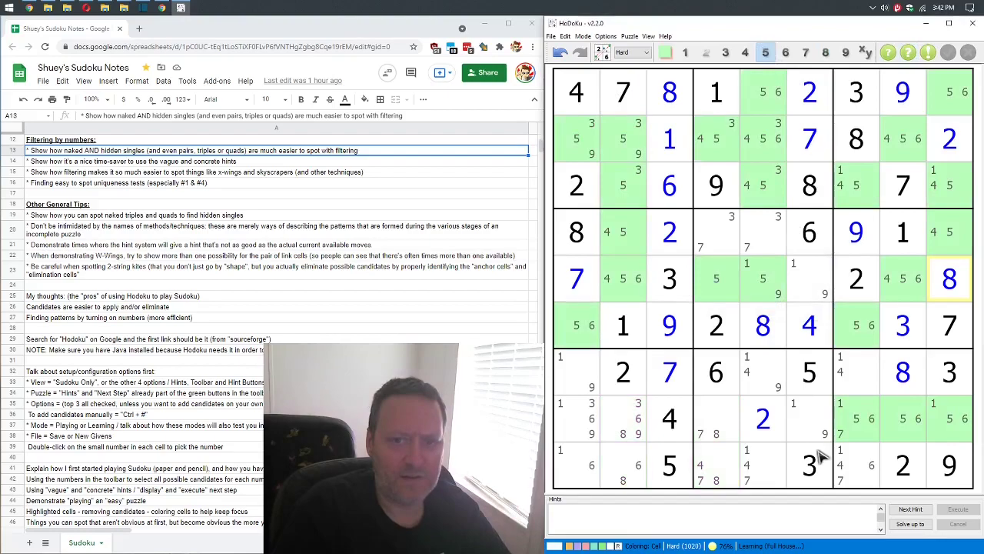
double_click(716, 279)
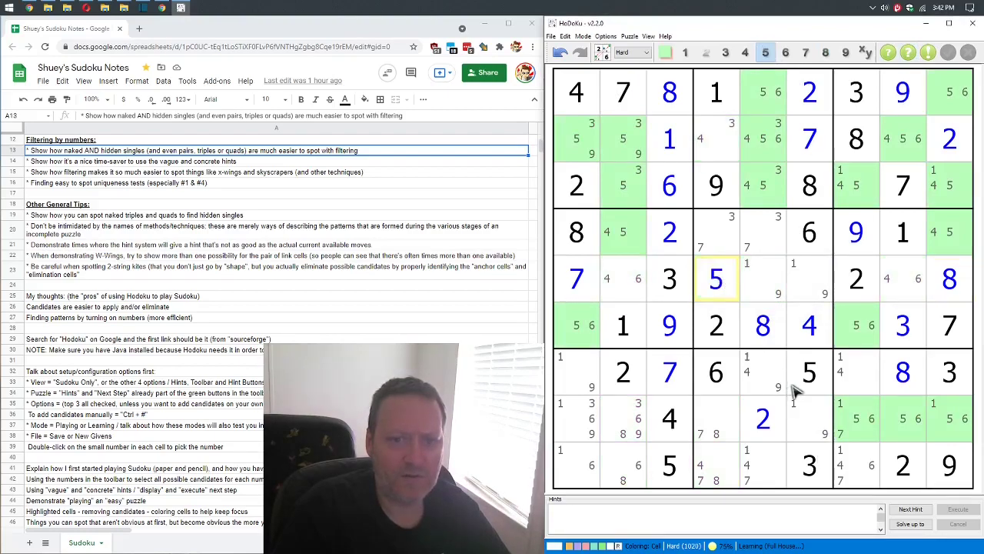
click(908, 52)
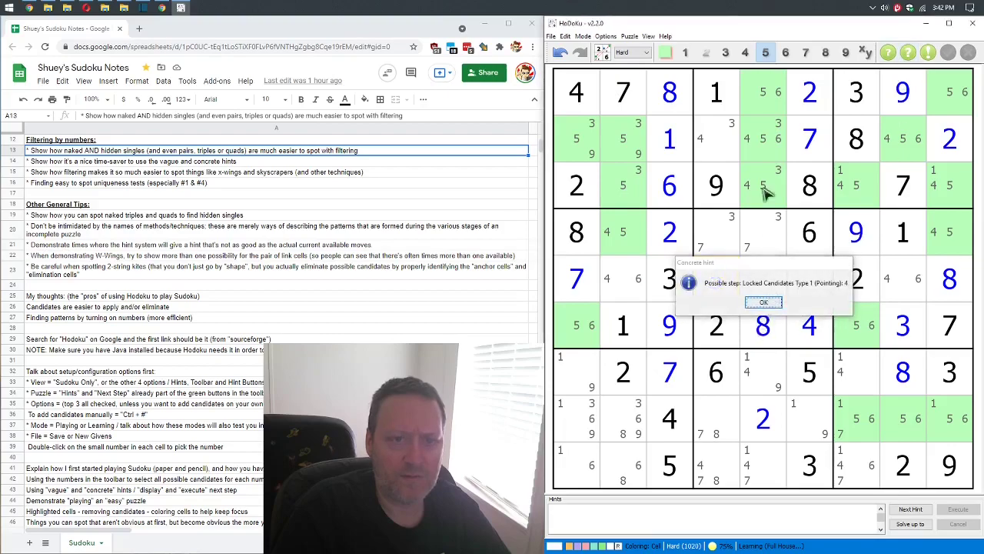
Remove candidate 4 from r3c7 through the cell's candidate menu
key(Return)
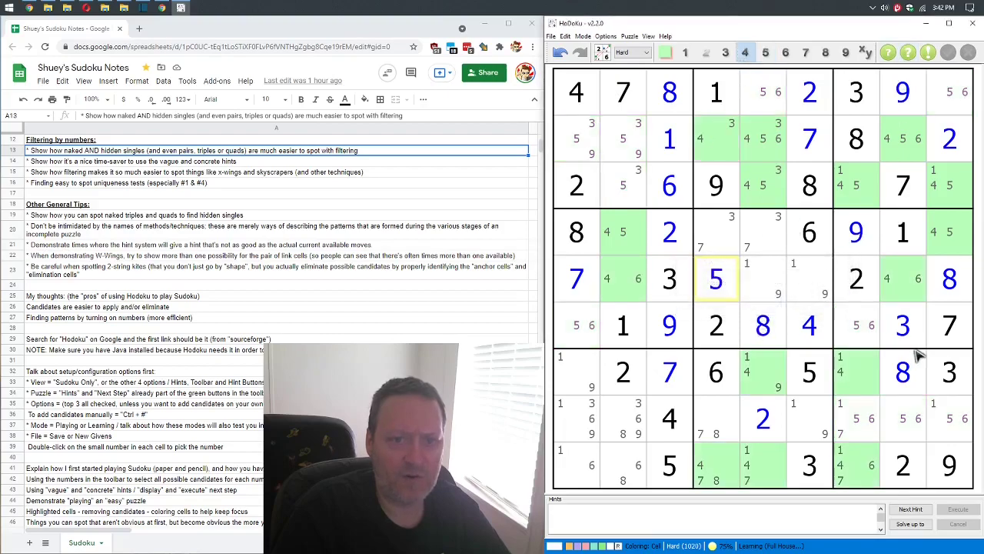
click(862, 193)
right_click(861, 193)
click(906, 223)
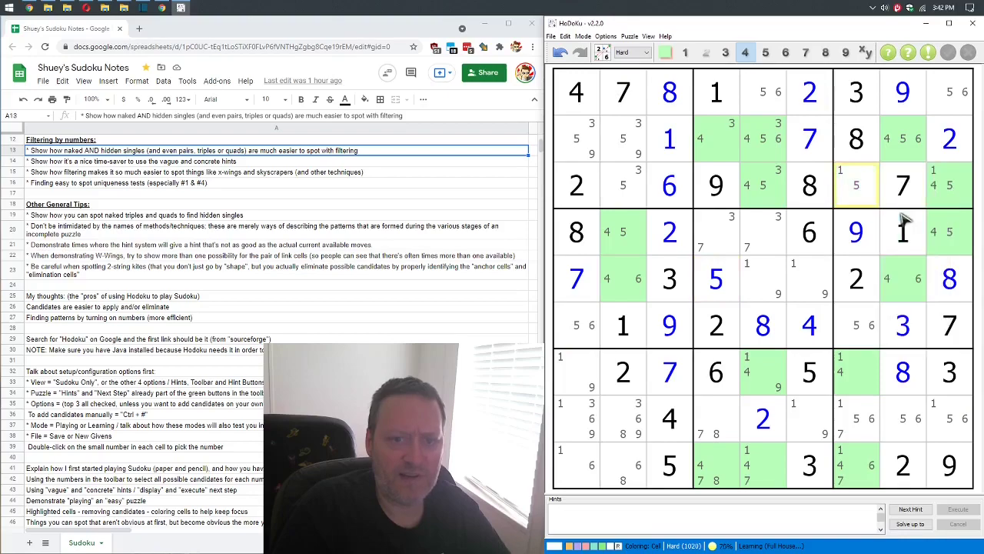
Filter on 6 and display the Empty Rectangle hint in box 9 targeting r8c1
click(909, 54)
key(Return)
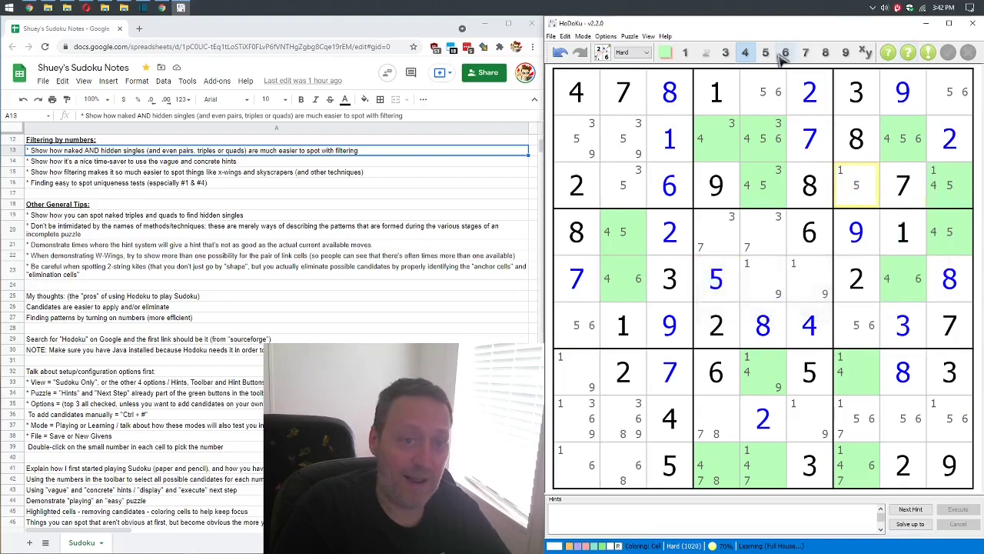
click(783, 54)
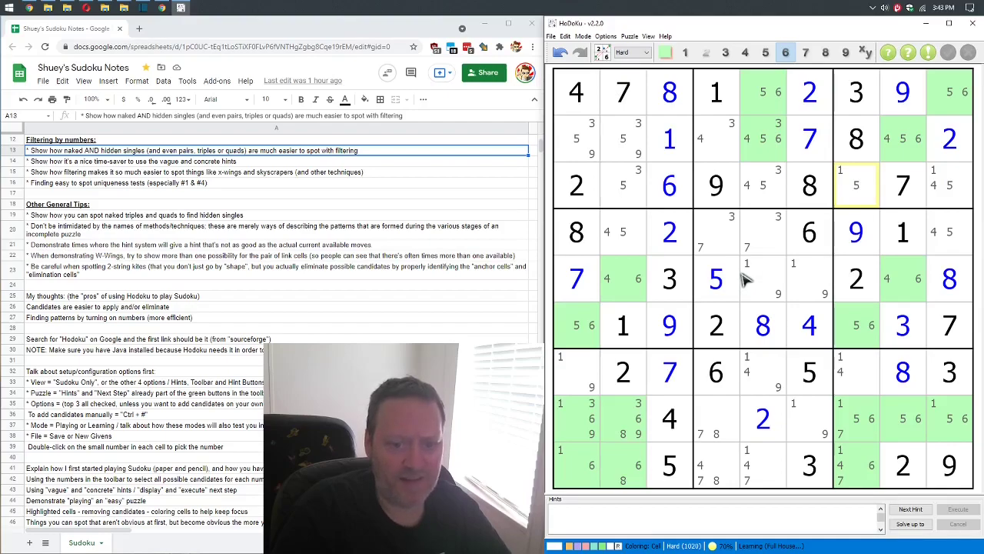
click(617, 463)
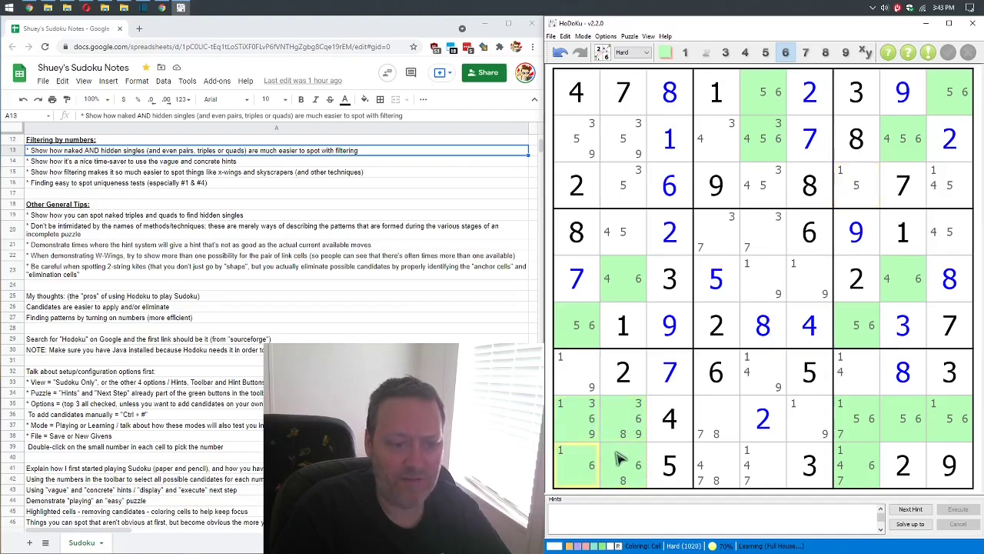
click(590, 458)
click(626, 425)
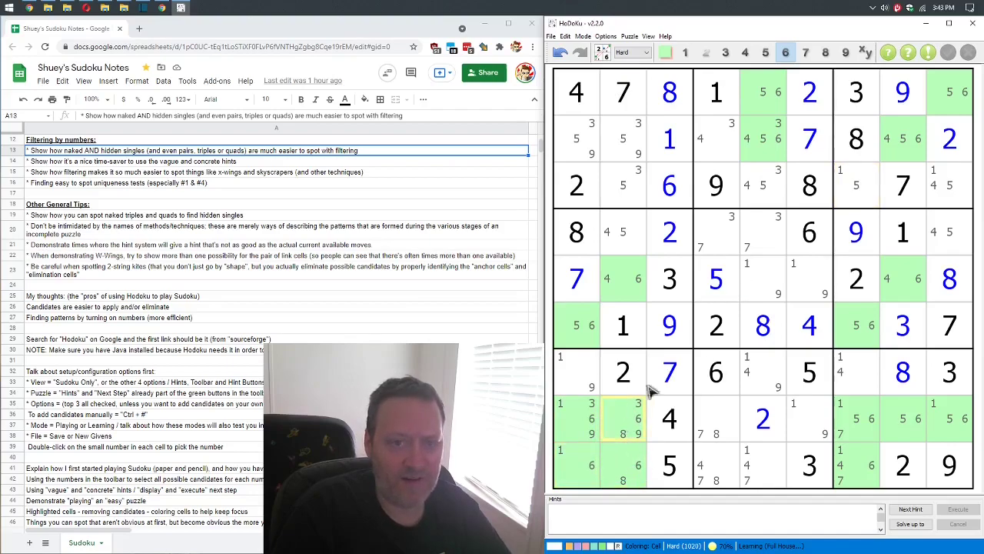
click(928, 52)
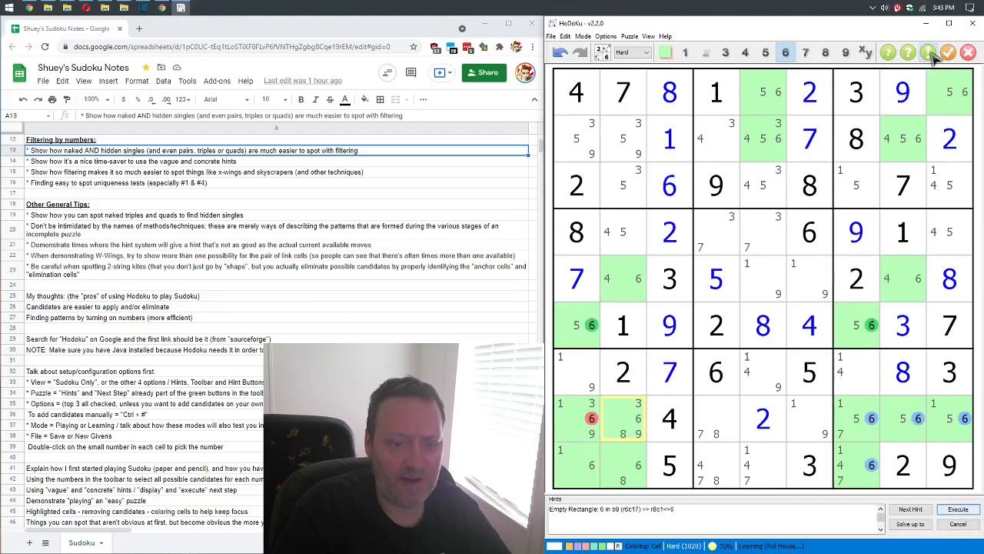
click(581, 427)
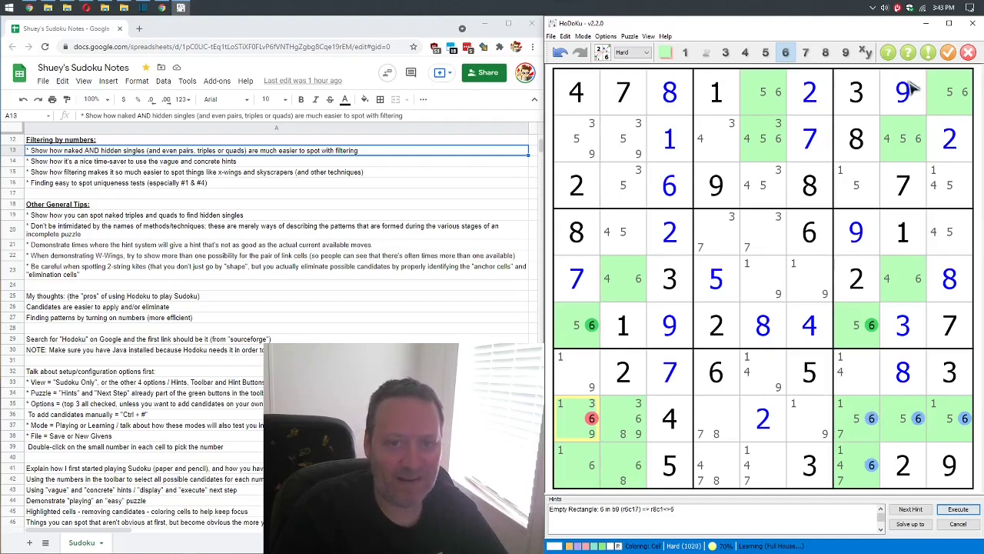
Execute the Empty Rectangle removing 6 from r8c1, then filter on candidate 4
click(949, 52)
click(909, 52)
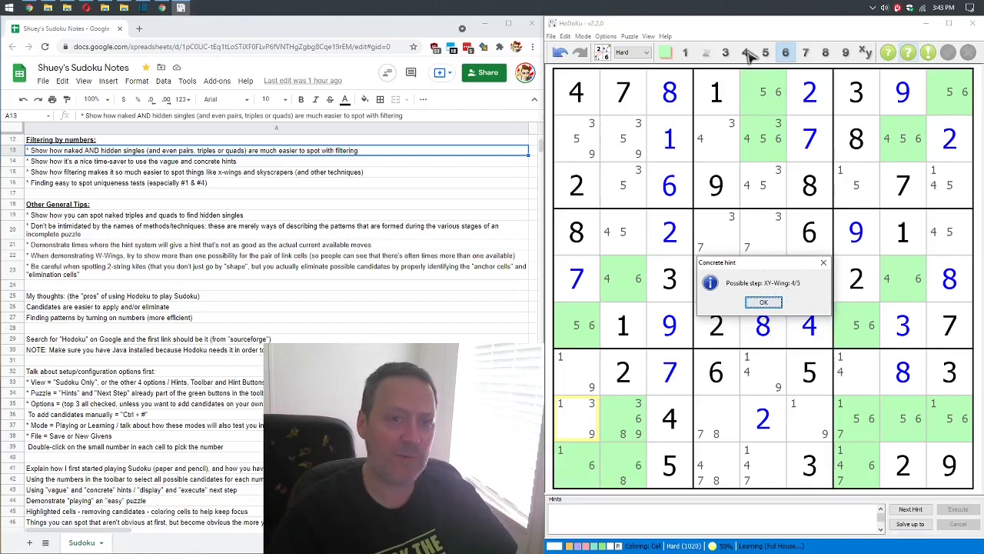
click(766, 300)
key(F4)
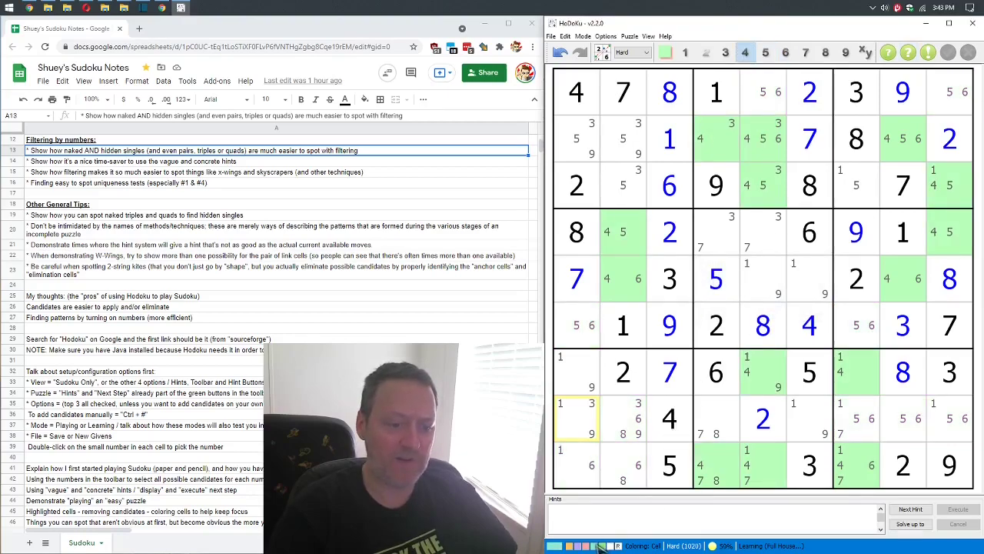
Colour the 4/5 cells r4c2 and r4c9 cyan and switch to the bivalue-cell filter
click(629, 233)
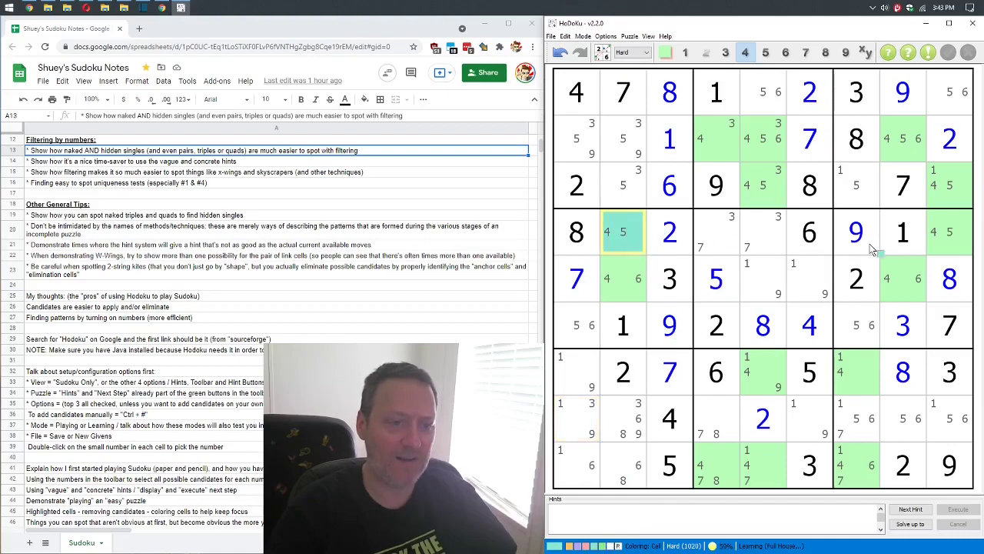
click(959, 235)
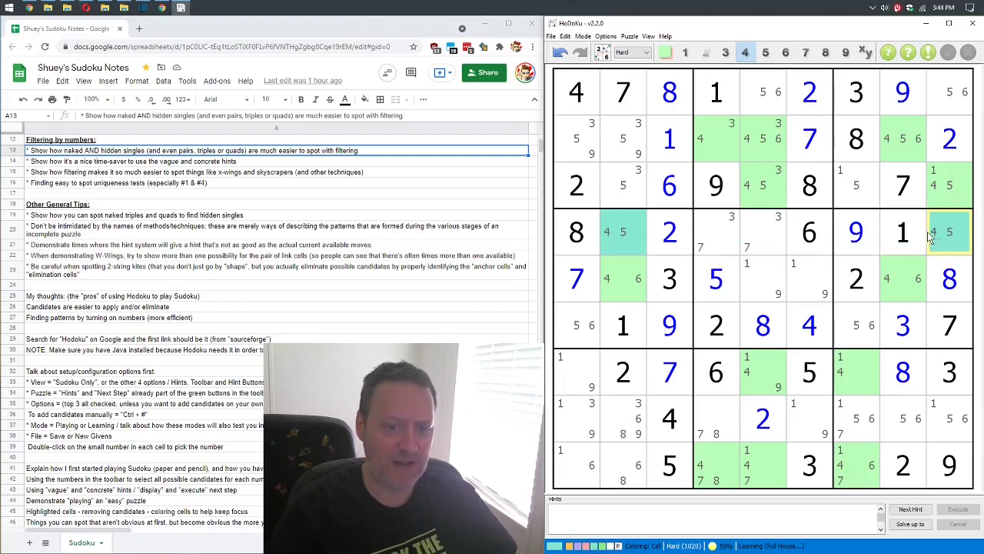
click(865, 52)
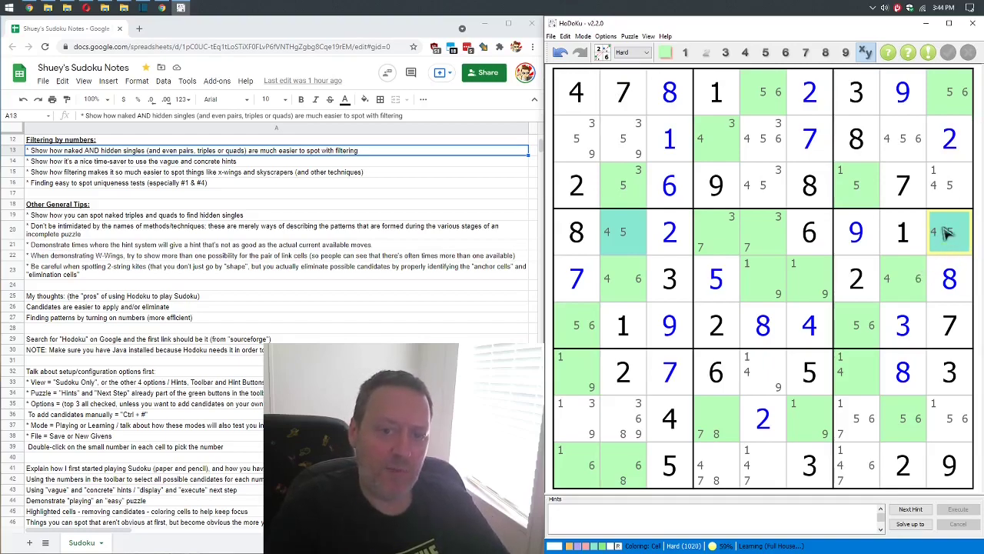
Trace the bivalue cells r4c9, r5c8 and r1c9 in turn, ending on r2c8
click(906, 282)
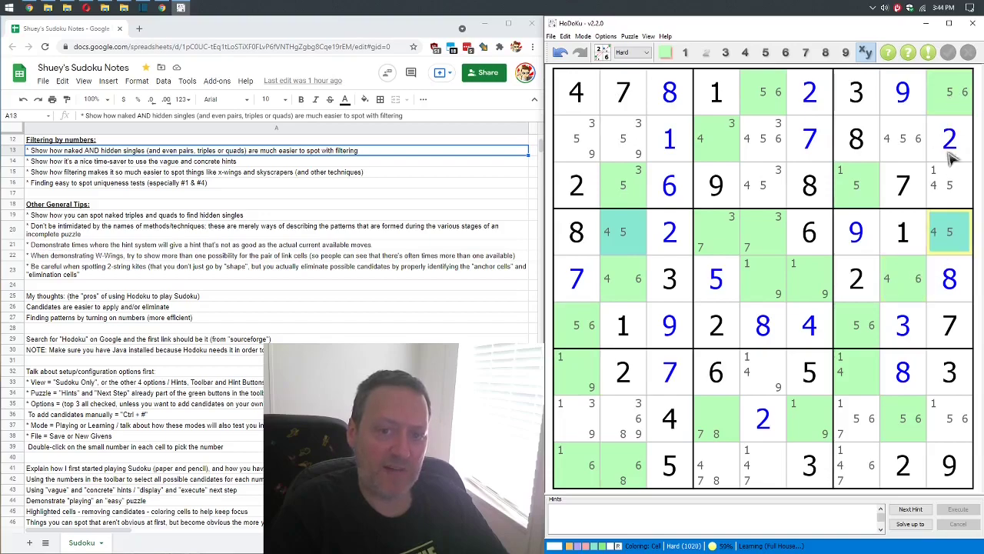
click(950, 100)
click(959, 224)
click(913, 282)
click(952, 246)
click(951, 94)
click(952, 231)
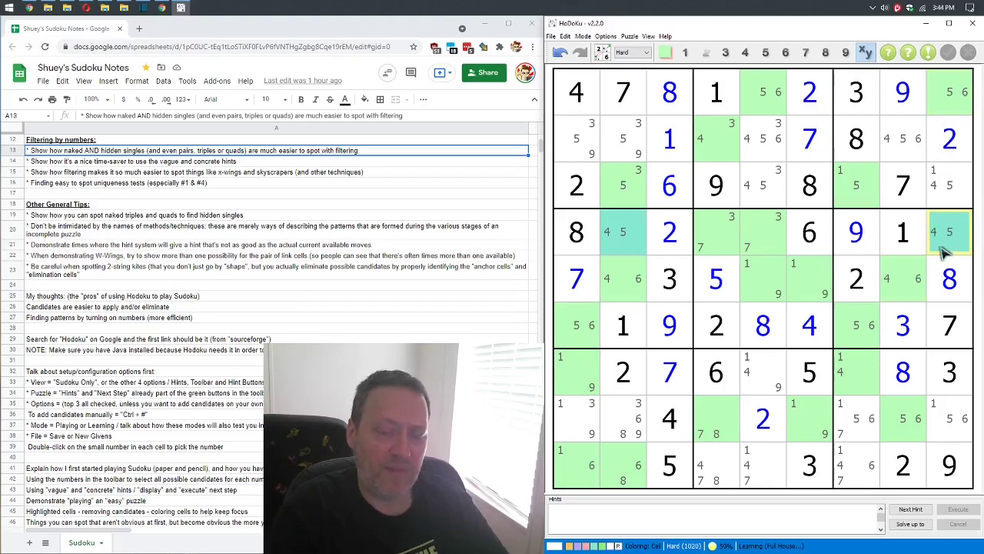
click(910, 281)
click(947, 239)
click(951, 97)
click(951, 231)
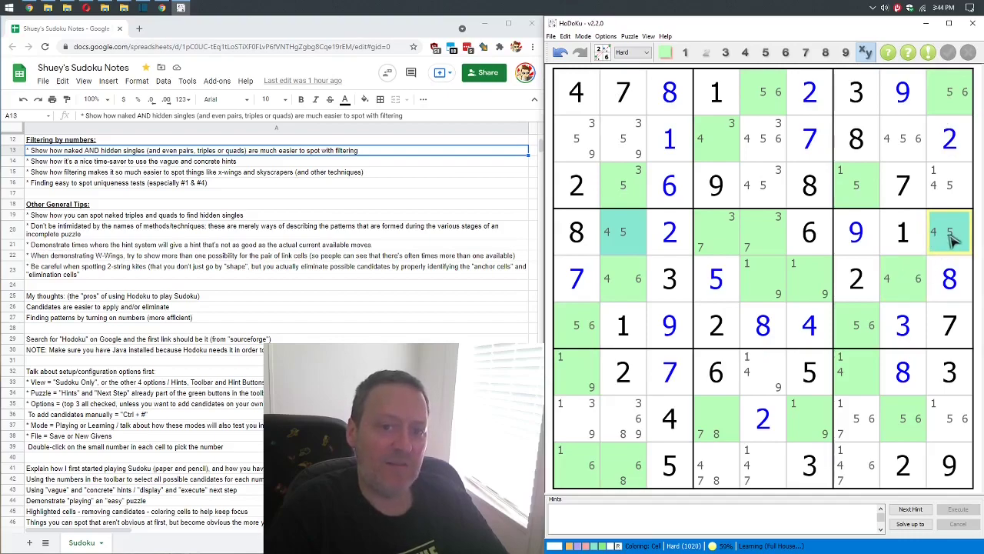
click(906, 285)
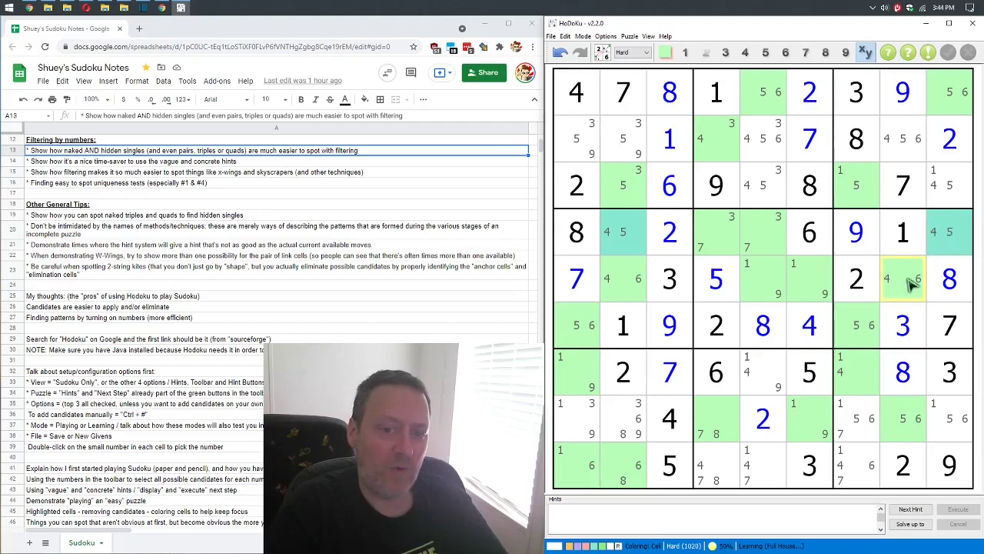
click(948, 238)
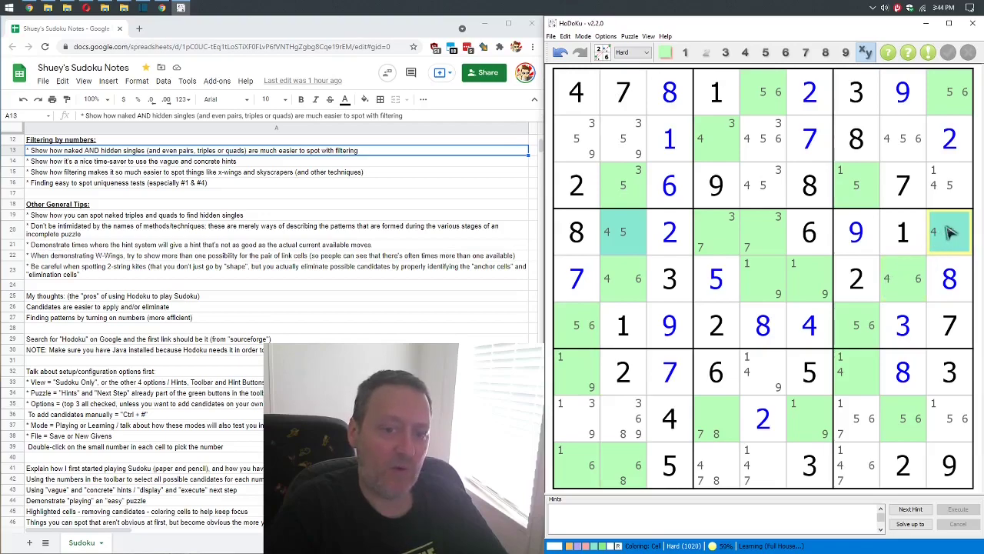
click(950, 98)
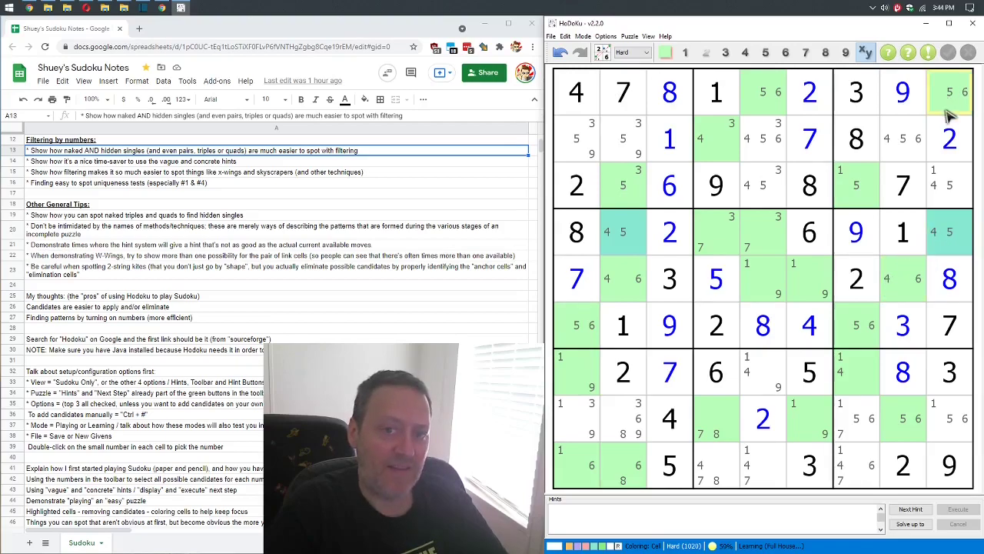
click(951, 244)
click(921, 279)
click(961, 104)
click(920, 279)
click(950, 98)
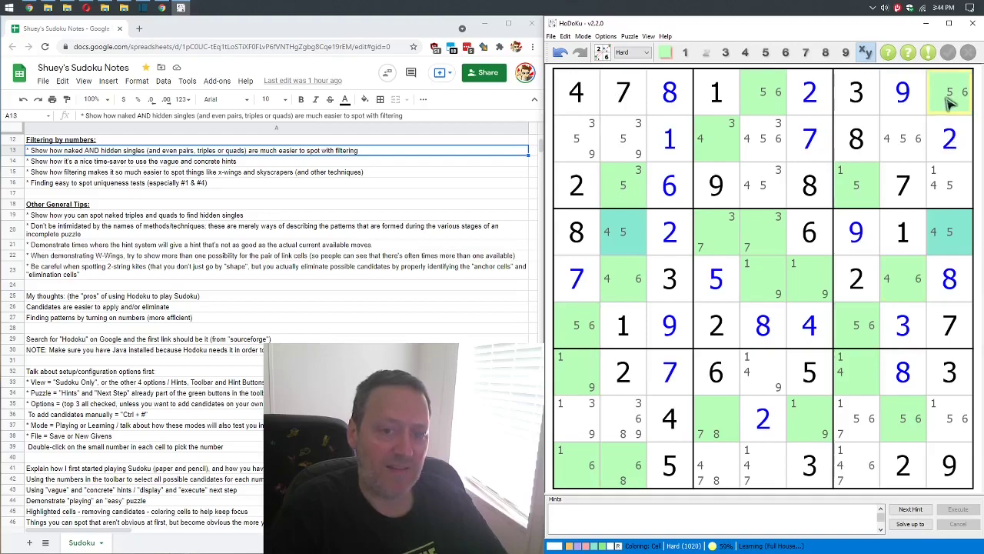
click(909, 152)
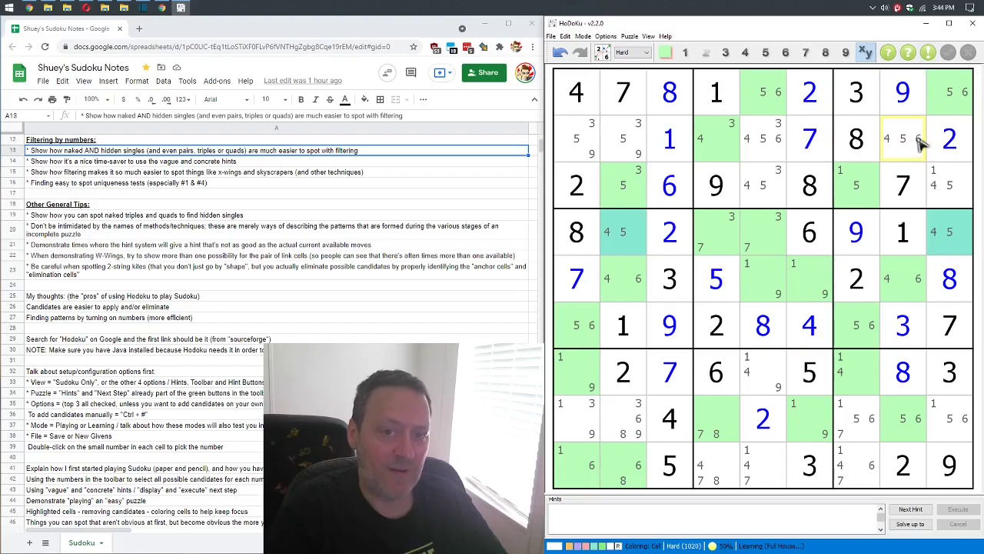
Execute the XY-Wing removing 6 from r2c8, clear the cyan colouring, and filter candidate 6
click(929, 53)
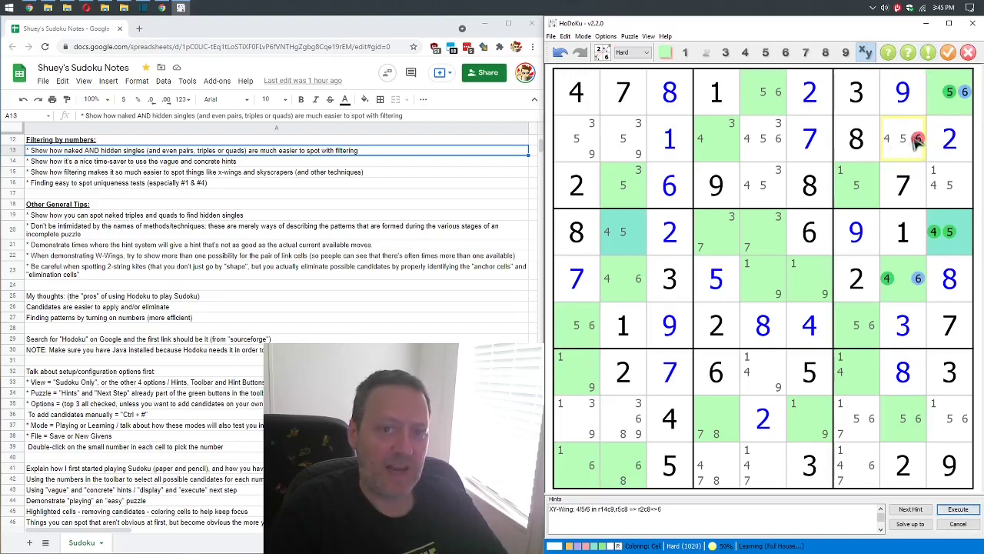
click(949, 55)
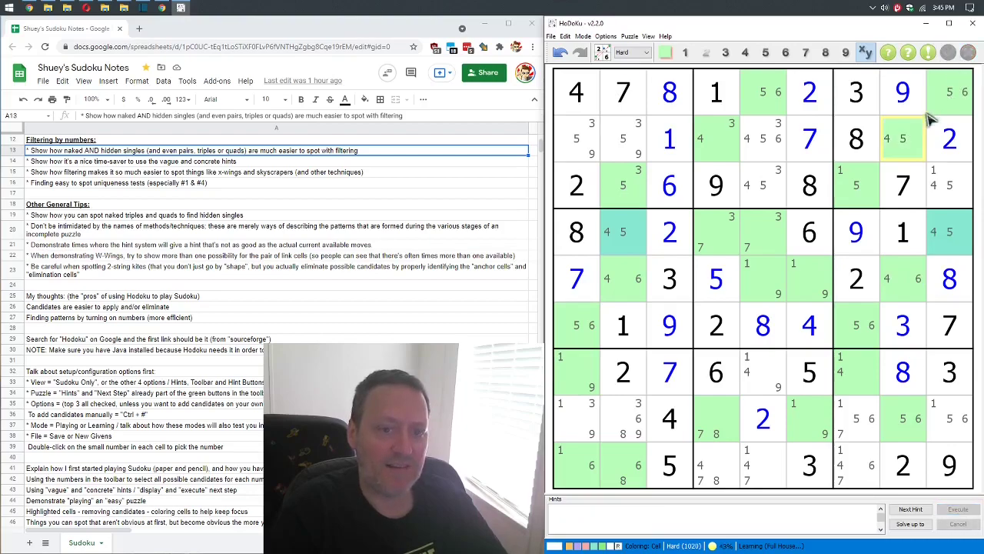
click(620, 546)
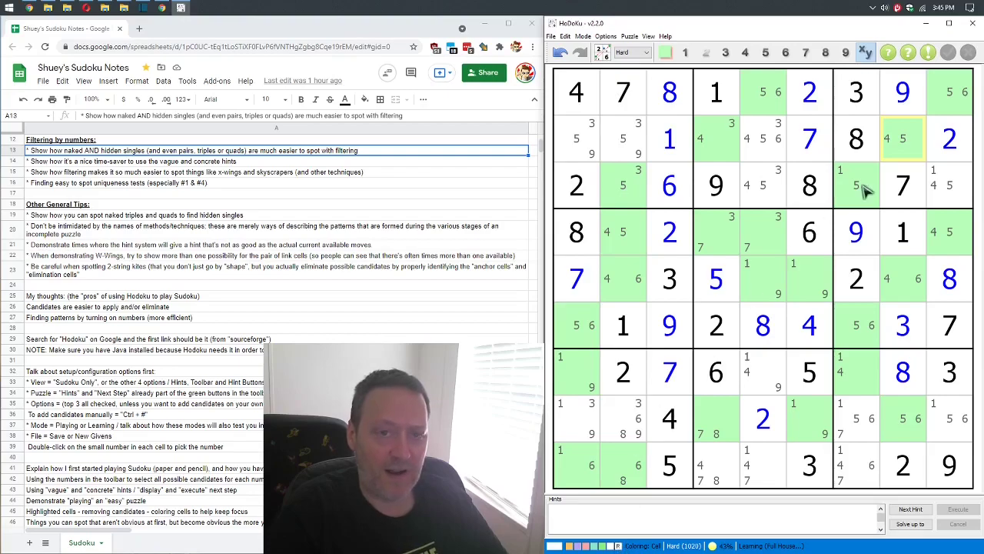
click(908, 52)
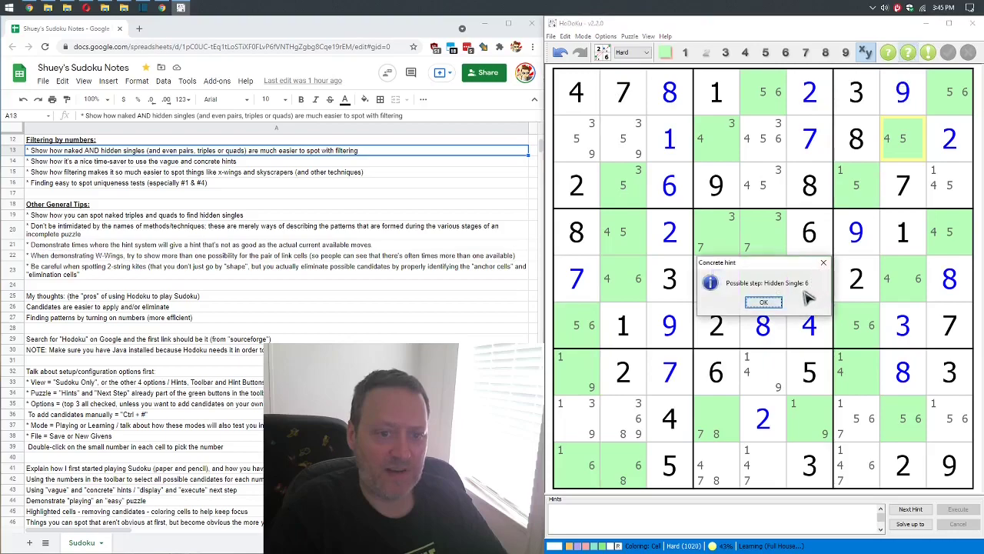
click(764, 302)
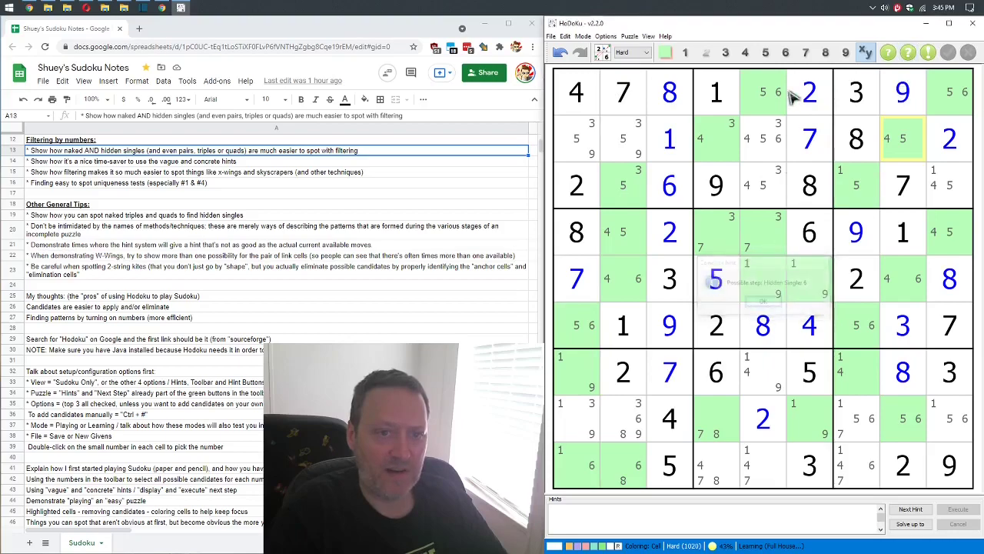
Place 6 in r1c9 and r2c5 and 5 in r1c5, then request the W-Wing hint
double_click(965, 93)
click(783, 143)
double_click(781, 140)
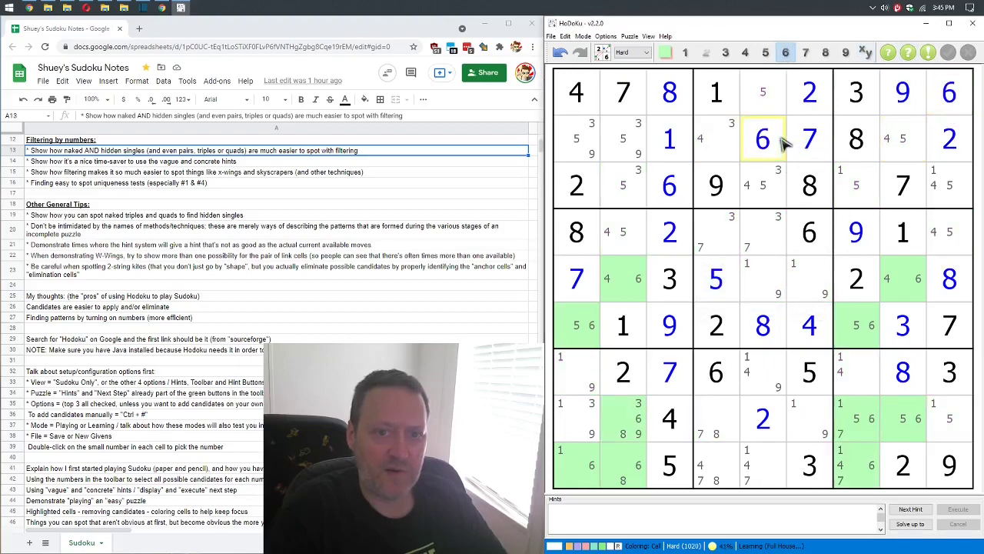
click(759, 92)
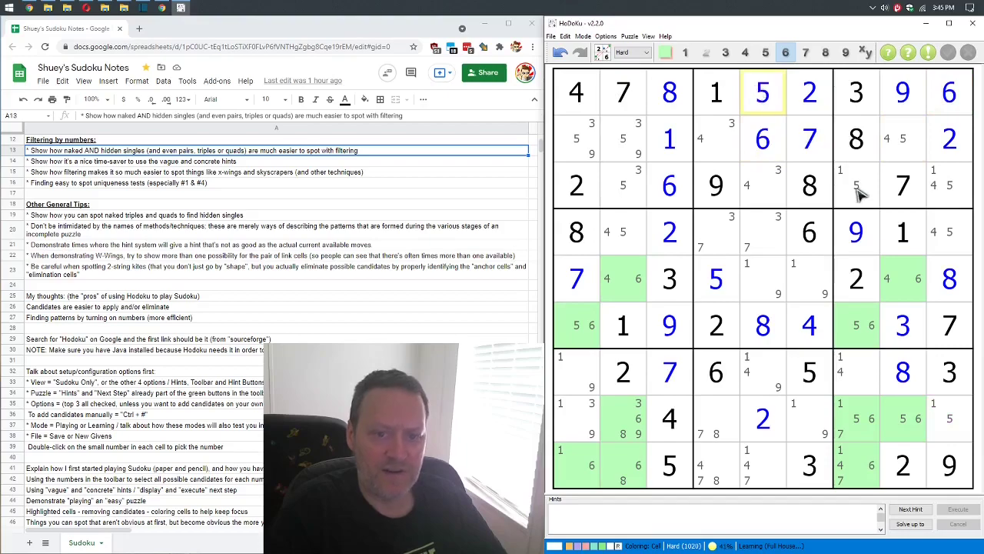
click(908, 52)
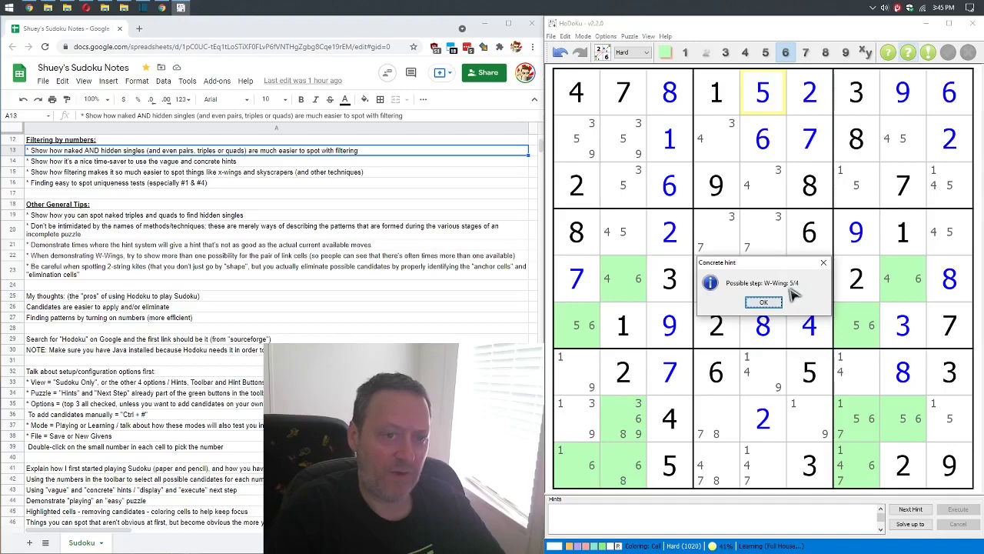
Filter on candidate 4 and colour the 4/5 cells r4c2, r2c8 and r4c9 cyan
click(766, 302)
click(745, 52)
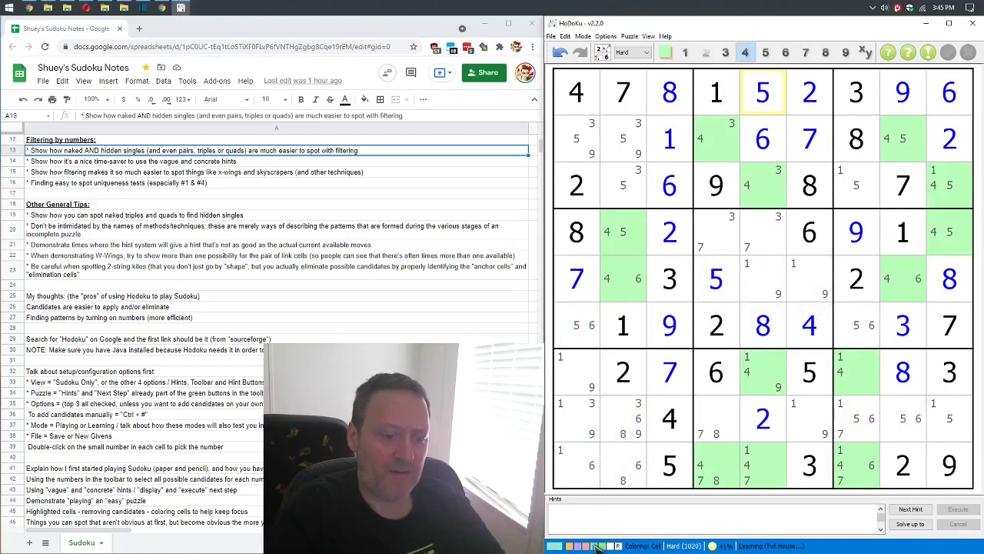
click(623, 231)
click(907, 138)
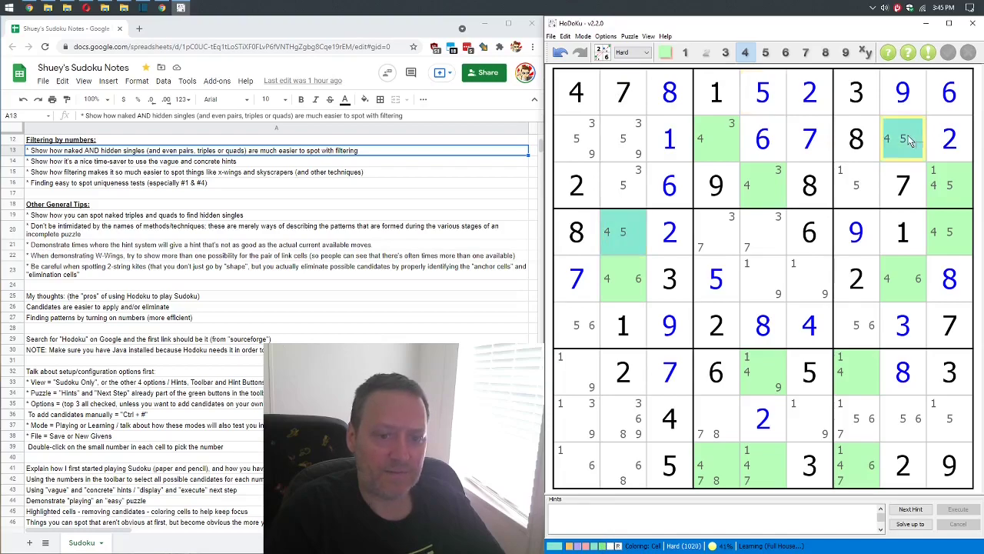
click(954, 235)
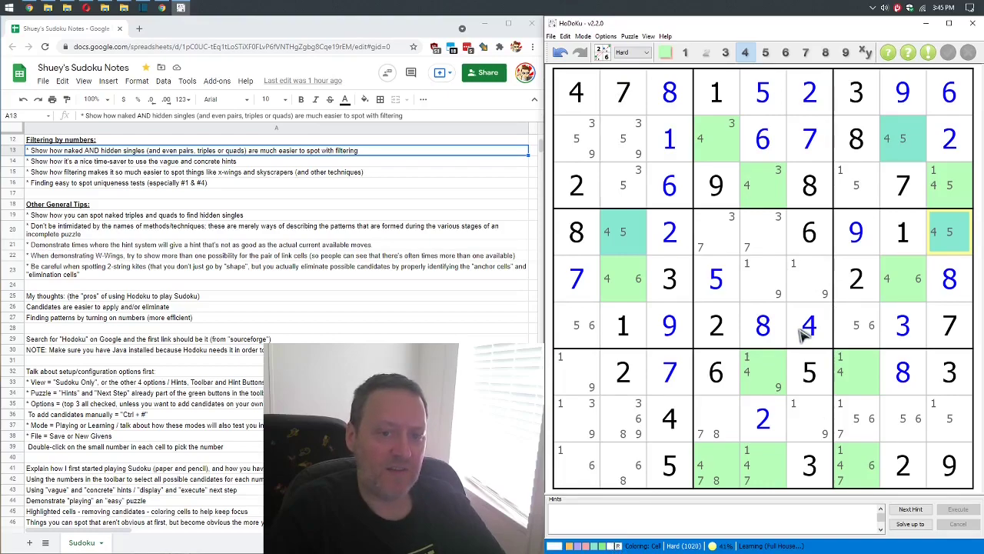
Compare the 4/5 cells r2c8, r4c9 and r4c2 by selecting them back and forth
click(909, 141)
click(946, 242)
click(905, 143)
click(945, 248)
click(912, 143)
click(941, 242)
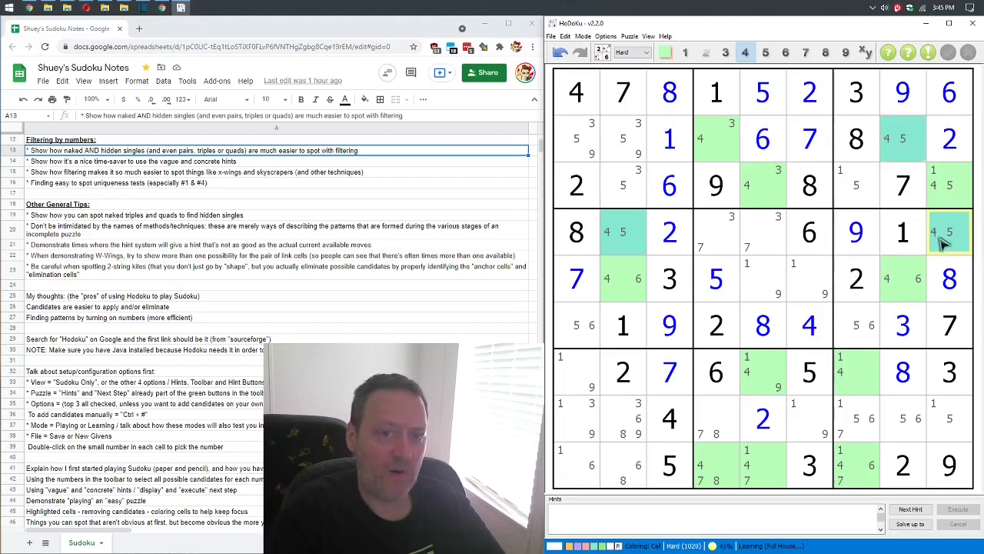
click(646, 235)
click(952, 246)
click(912, 154)
click(630, 235)
click(893, 150)
click(618, 232)
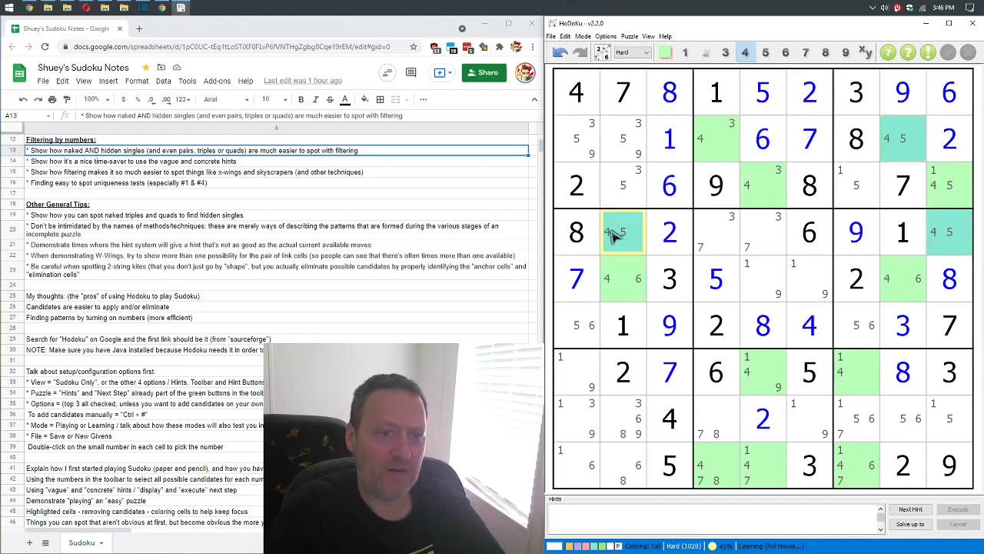
Switch to the second colour and colour the 4/6 cells r5c2 and r5c8 purple
click(627, 286)
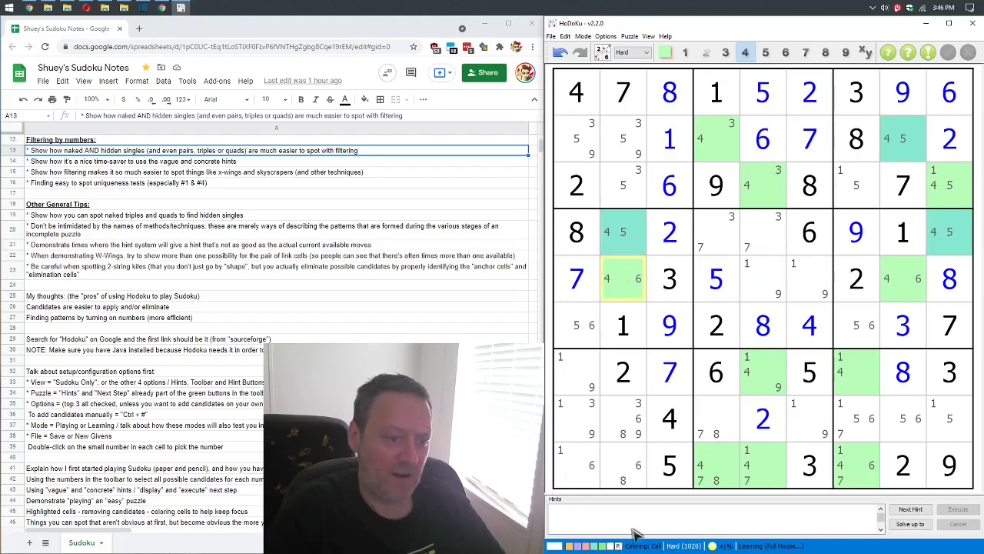
click(579, 547)
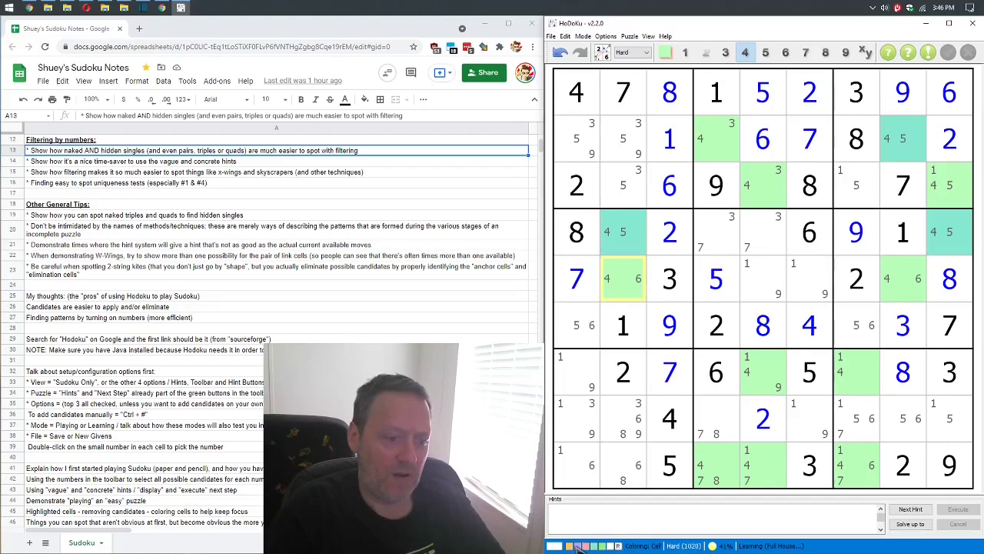
click(627, 286)
click(912, 280)
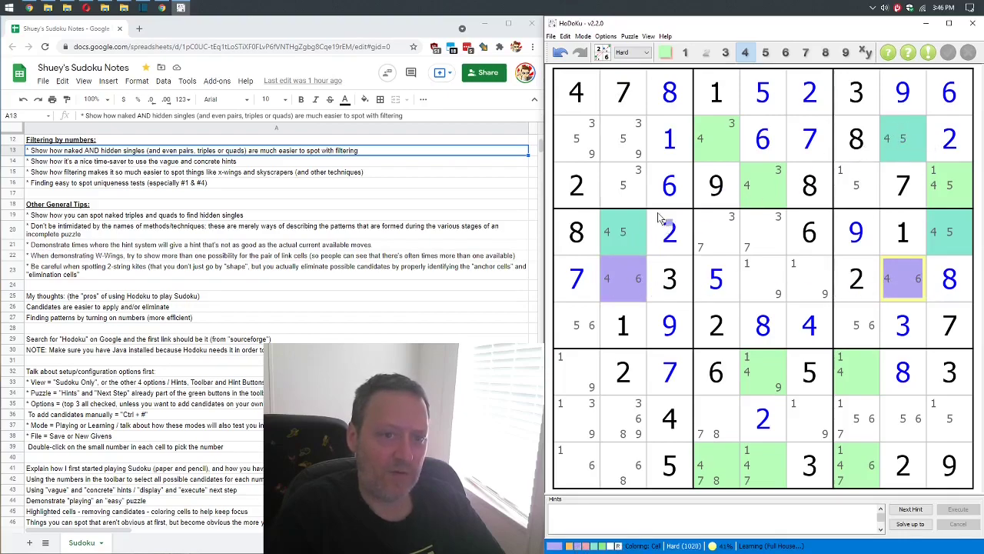
Read the W-Wing hint and compare the 4/5 cells r2c8 and r4c2
click(909, 51)
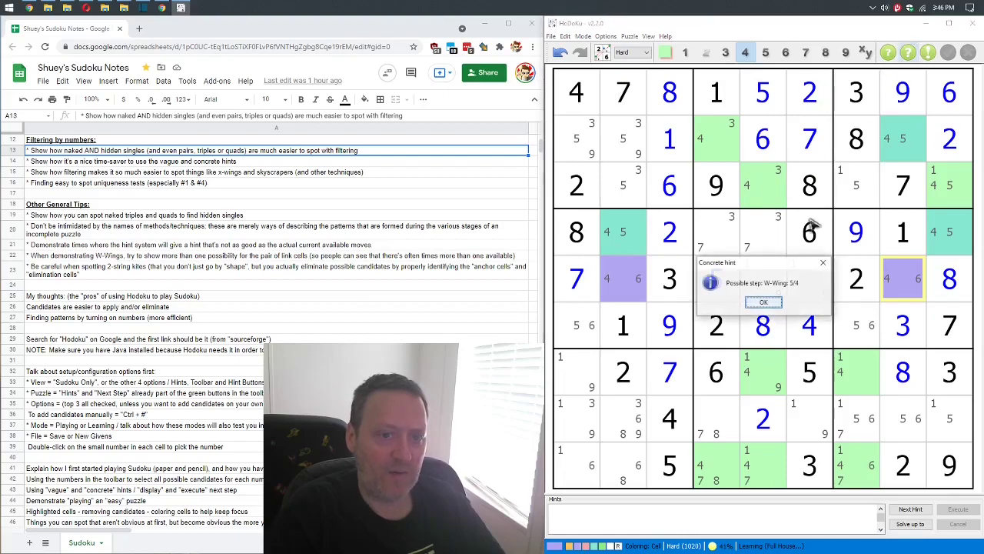
click(764, 302)
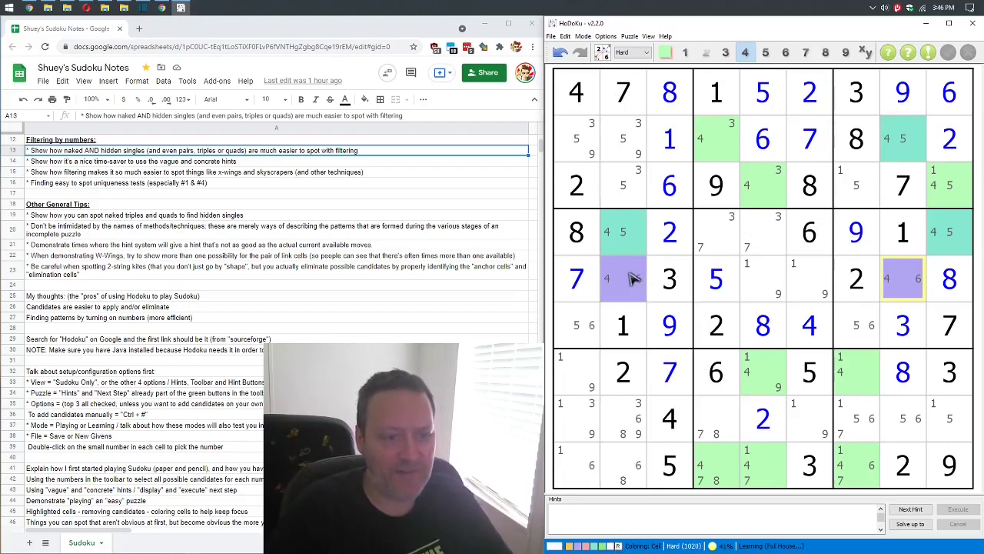
click(901, 138)
click(632, 235)
click(908, 138)
click(627, 235)
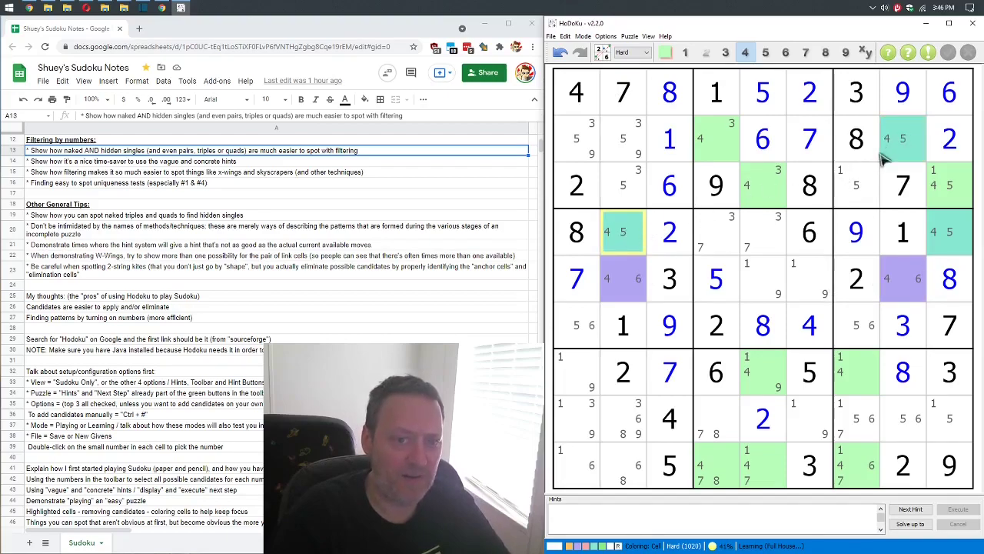
click(906, 145)
click(626, 232)
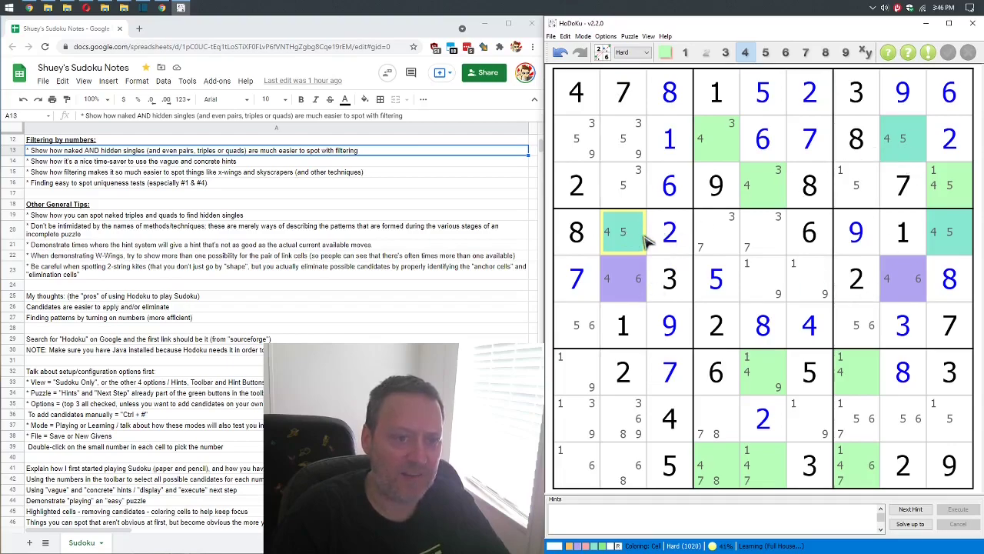
click(912, 146)
click(626, 235)
Display the W-Wing on the grid and execute it, removing 5 from r2c2
click(929, 52)
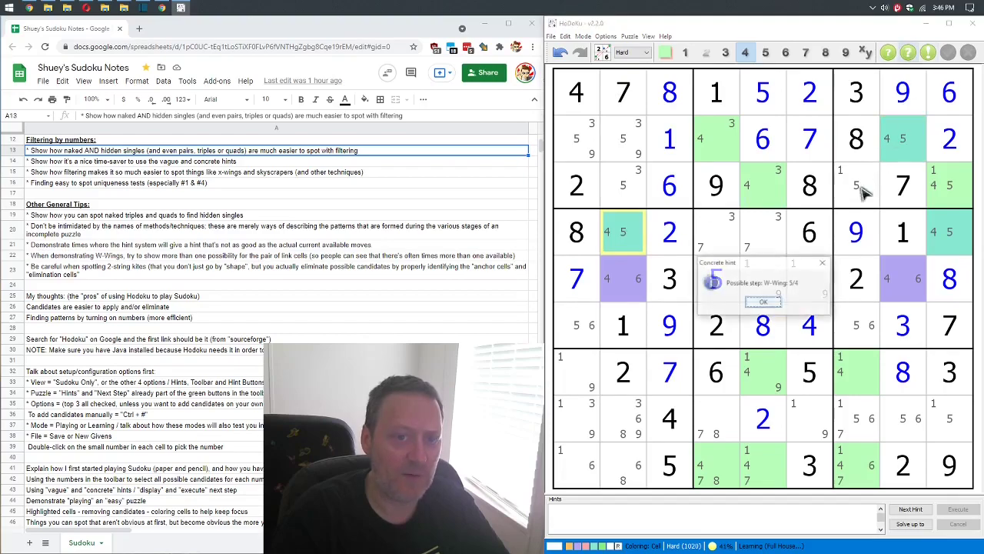
click(763, 304)
click(637, 142)
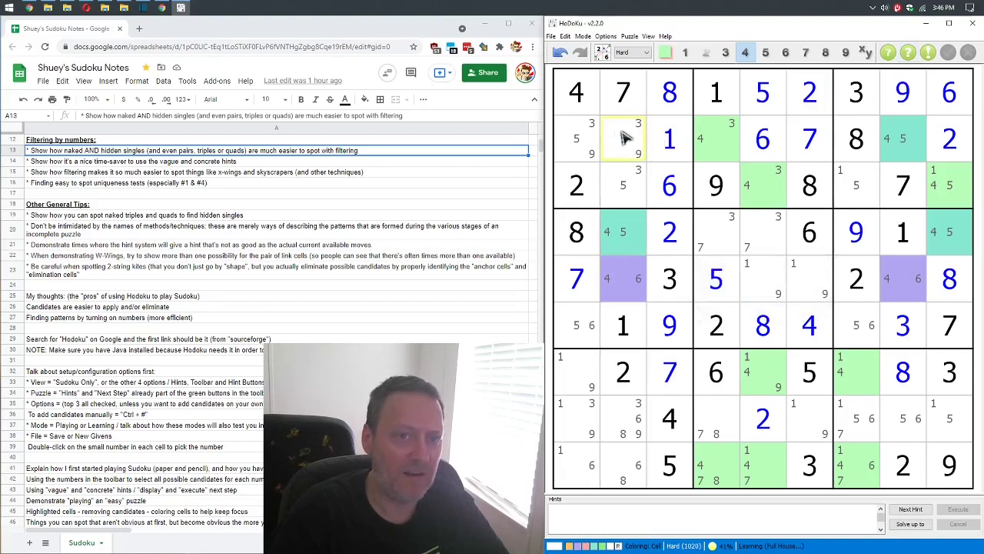
click(928, 53)
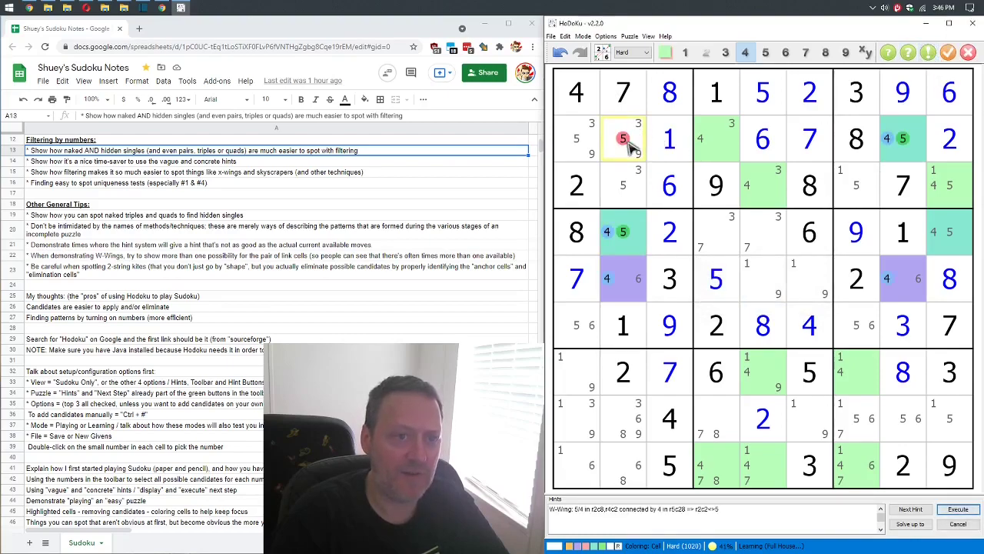
click(950, 54)
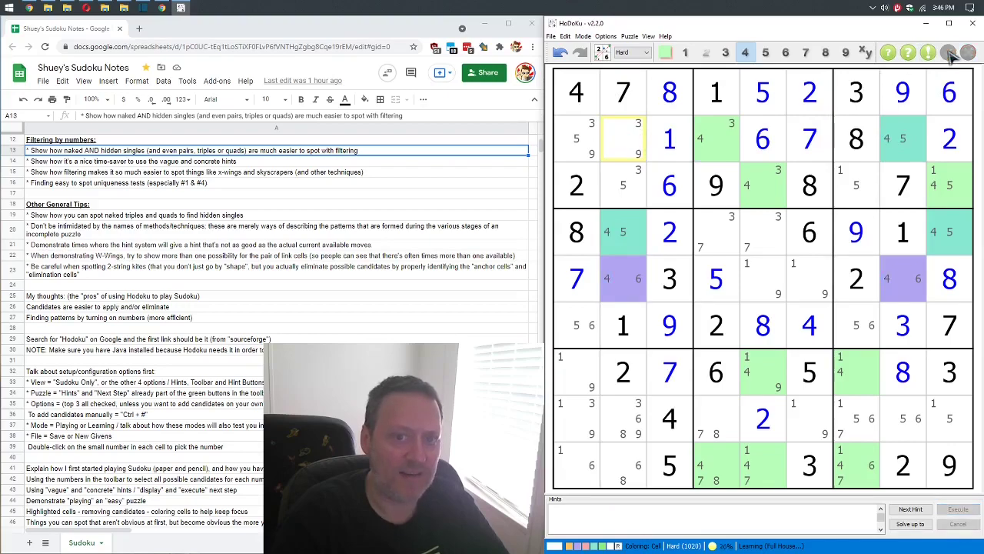
Clear colouring, filter on 5, and colour r6c1, r2c1, r6c7 and r2c8 teal
click(618, 546)
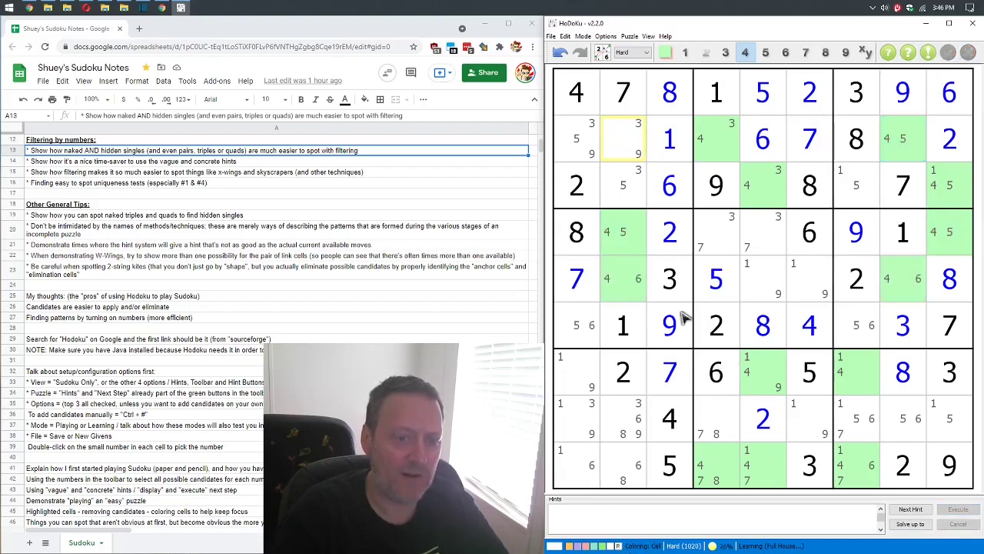
click(909, 53)
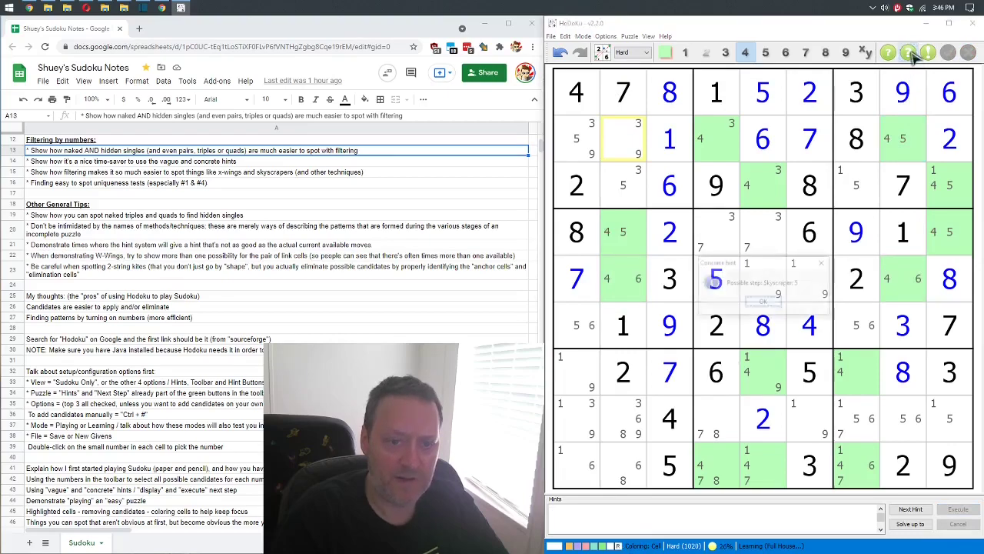
click(764, 303)
click(765, 52)
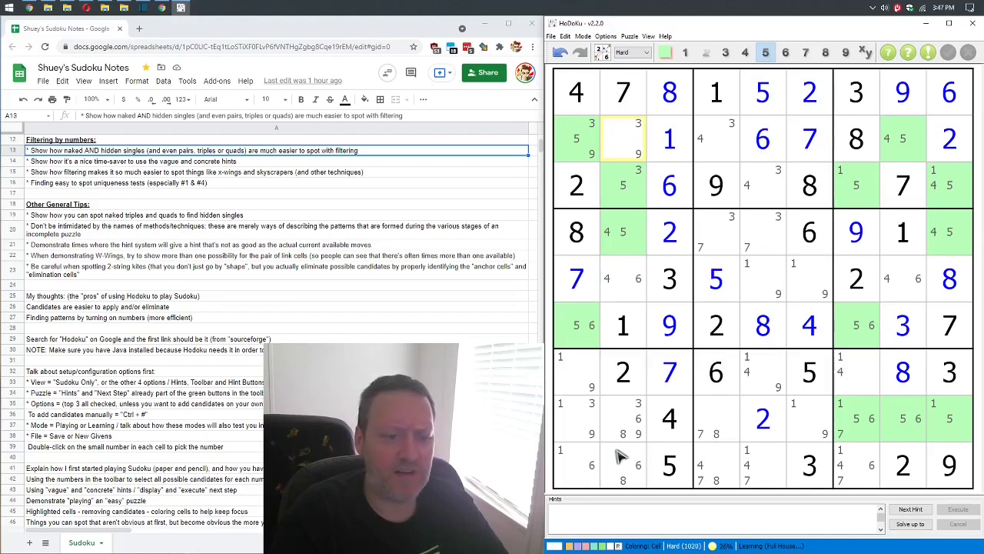
click(594, 329)
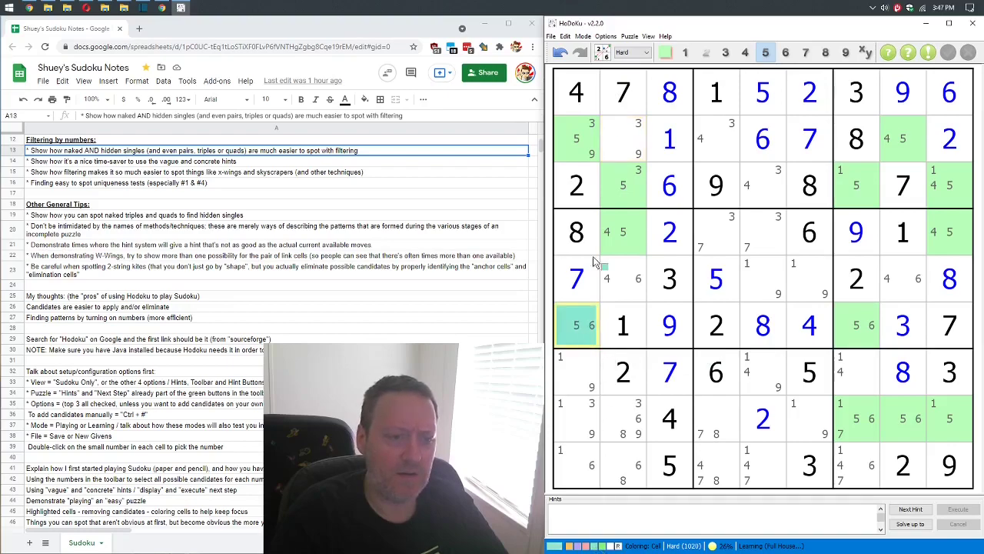
click(587, 150)
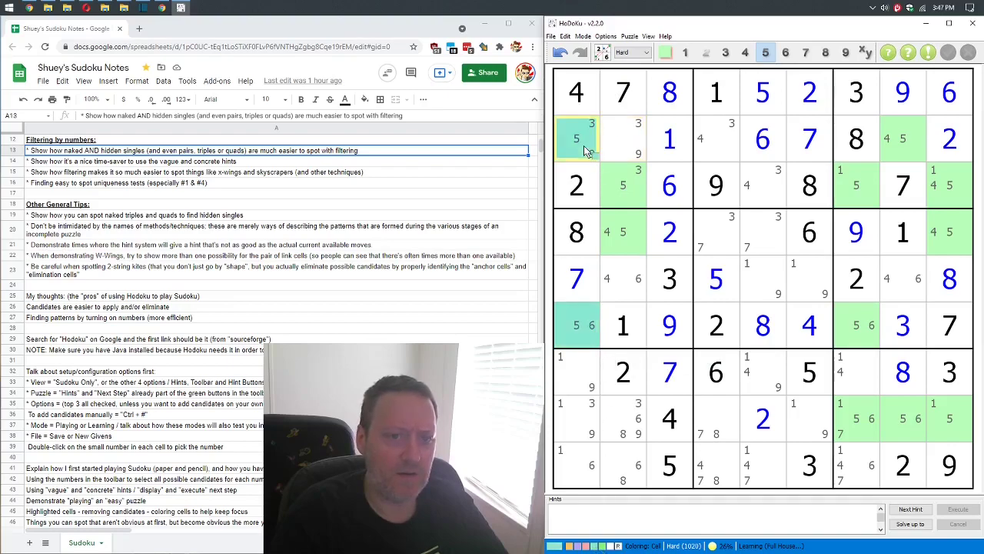
click(855, 338)
click(906, 140)
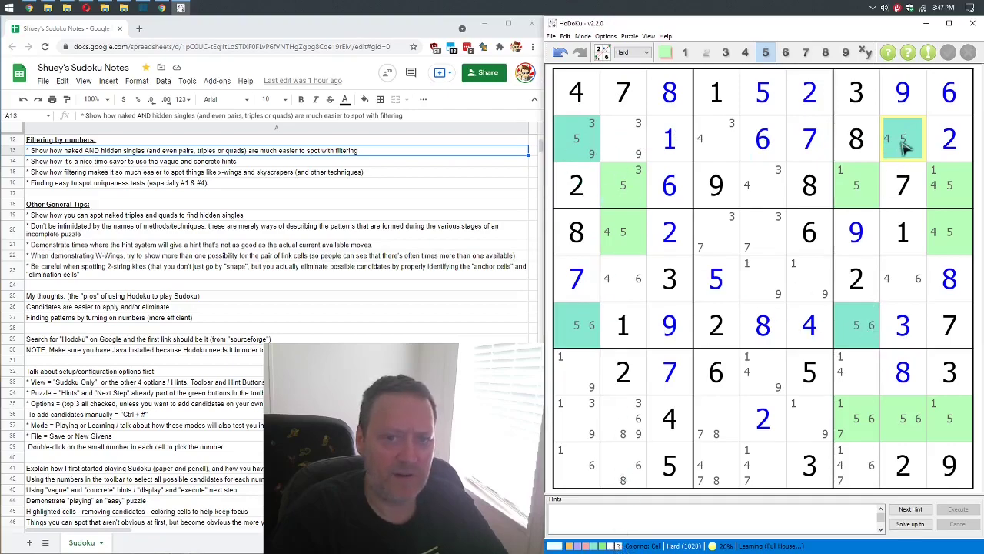
Display the Skyscraper on 5 and execute it, removing 5 from r3c7
click(871, 322)
click(905, 139)
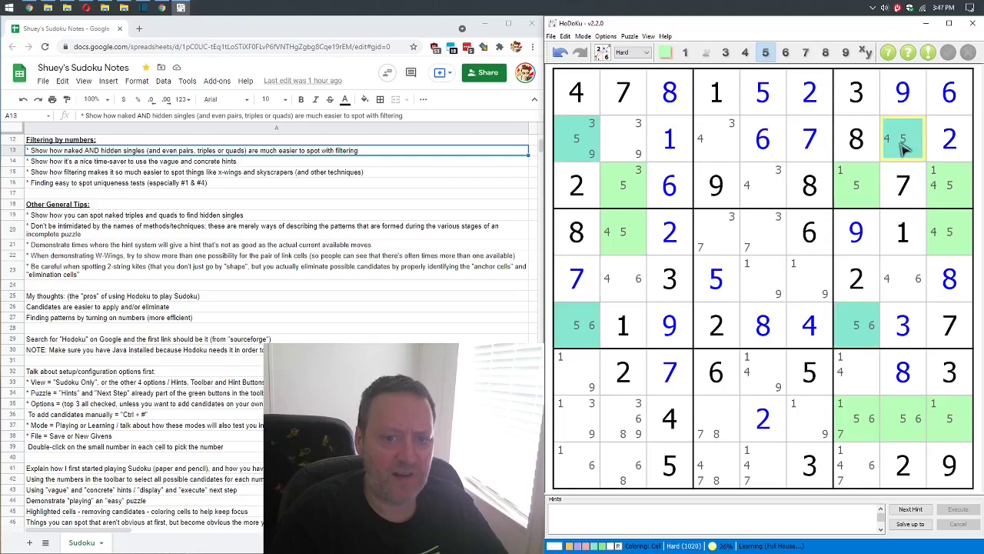
click(868, 336)
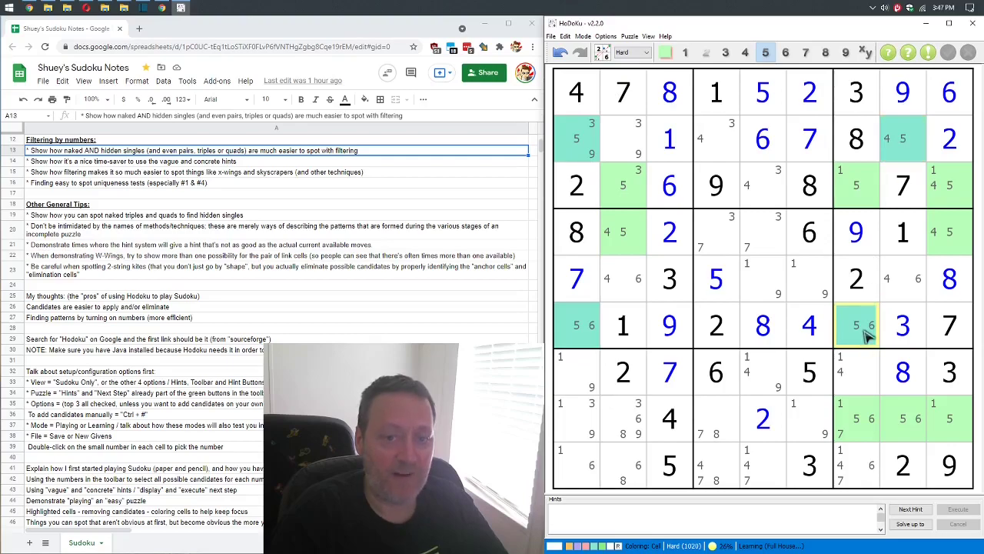
click(861, 196)
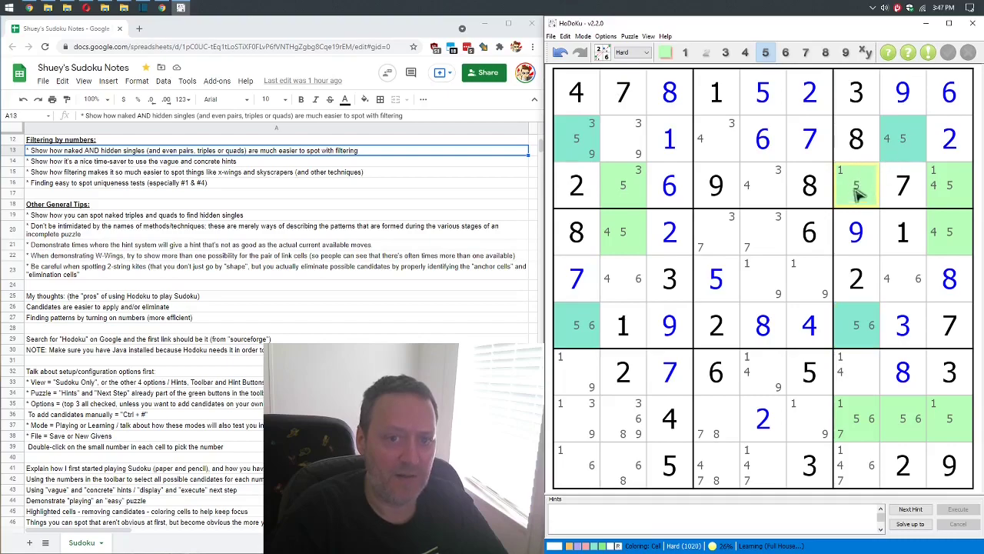
click(928, 52)
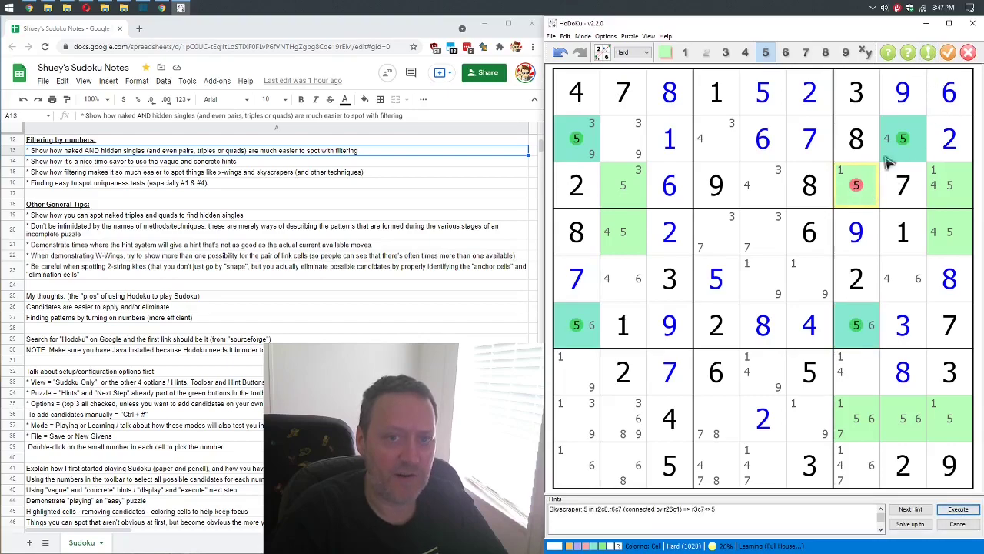
click(948, 52)
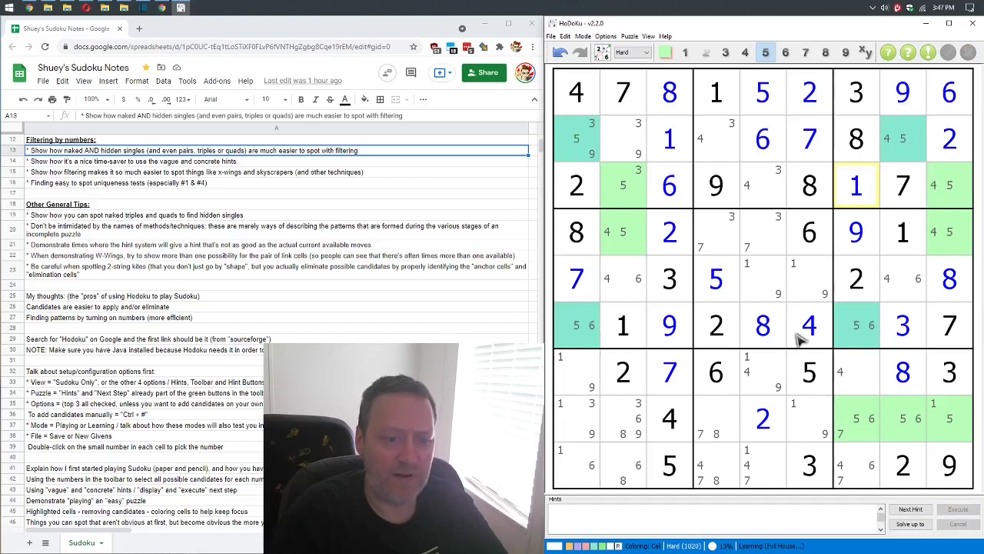
Use a concrete hint and the candidate-4 filter to place 4 in r7c7
click(908, 52)
click(765, 302)
click(746, 52)
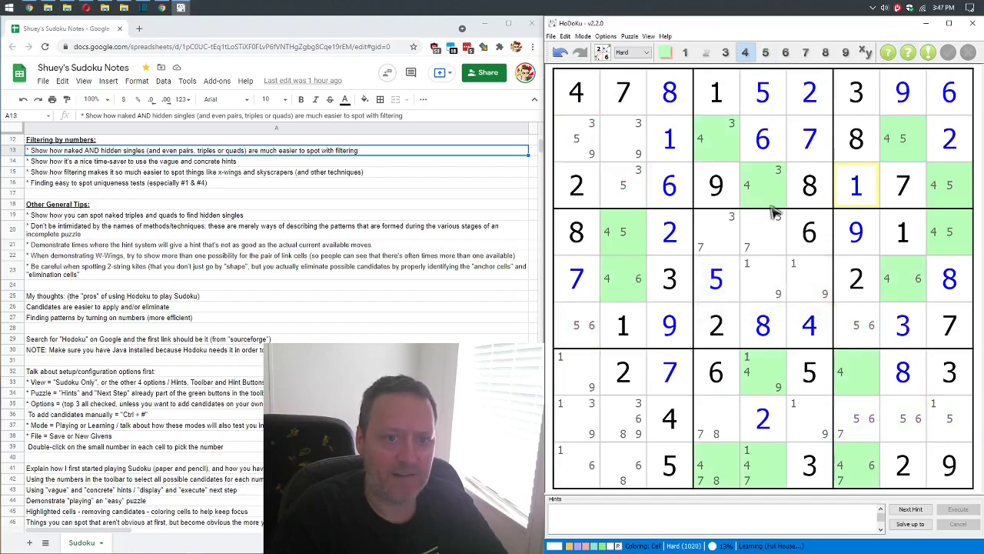
double_click(843, 378)
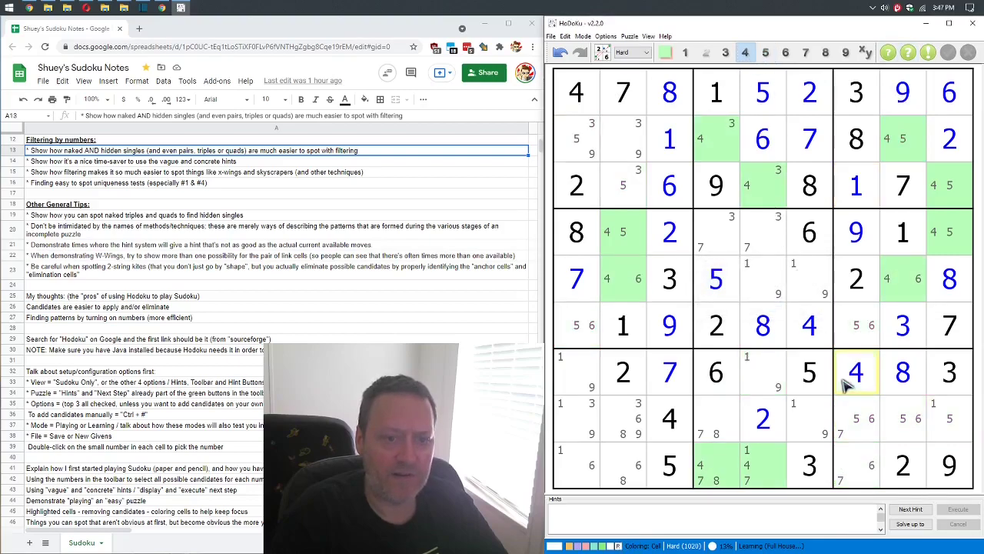
Use another hint and the candidate-1 filter to place 1 in r8c9
click(908, 52)
click(778, 306)
click(687, 54)
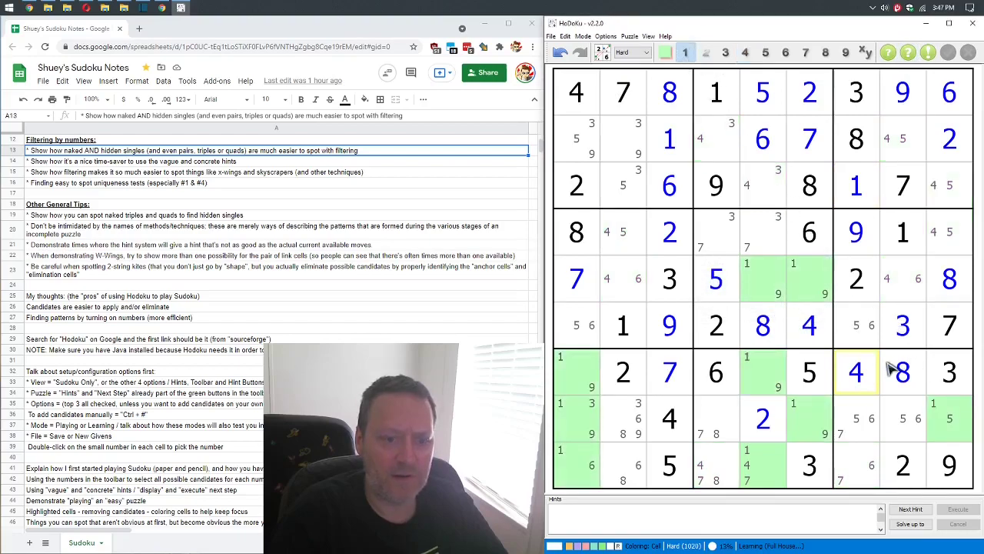
double_click(934, 405)
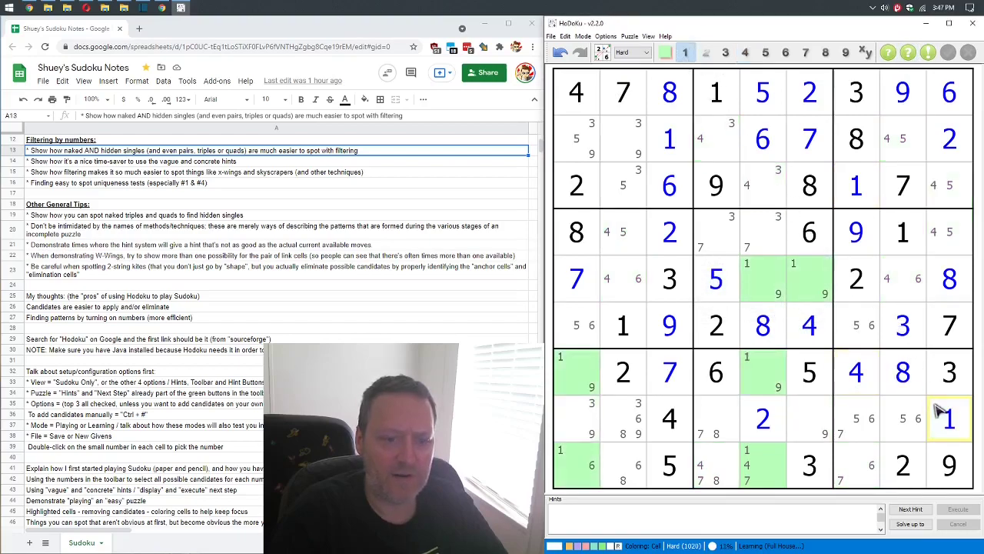
Place 1 in r5c6, 9 in r5c5, 1 in r7c5, 9 in r8c6, 3 in r8c1, 9 in r7c1
double_click(801, 268)
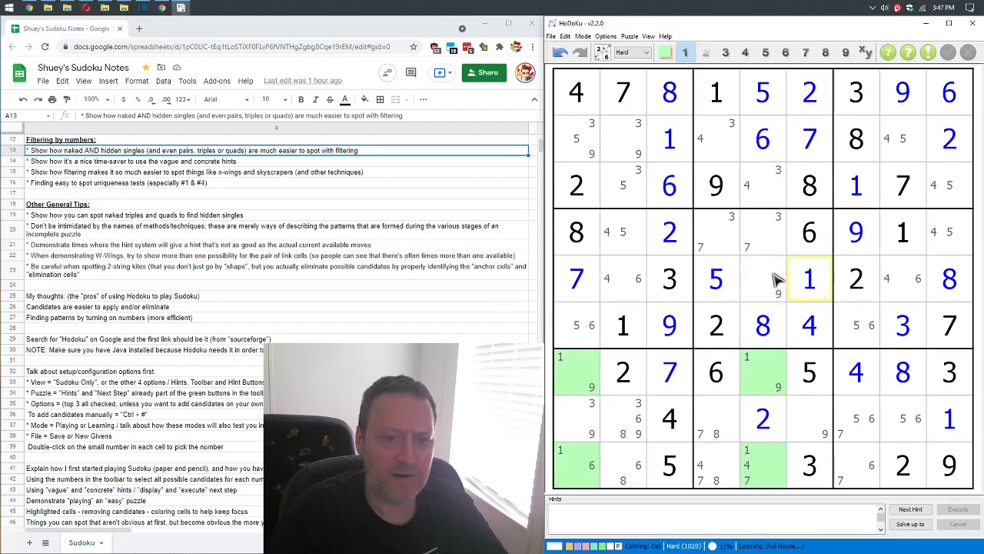
double_click(775, 280)
double_click(775, 372)
double_click(818, 440)
double_click(594, 418)
double_click(580, 379)
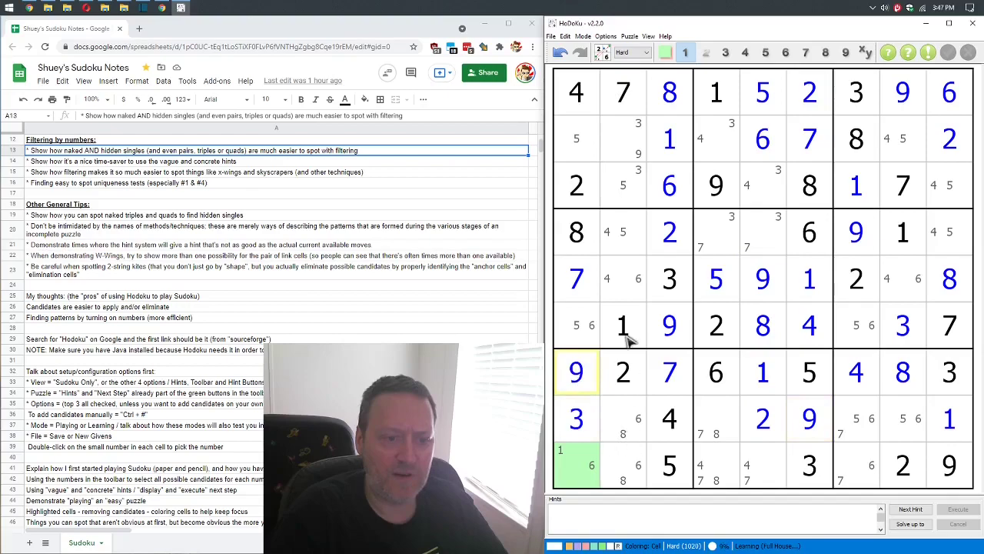
Fill the top rows: 5 in r2c1, 3 in r3c2, 9 in r2c2, 4 in r3c5, 3 in r2c4, and more
double_click(578, 142)
double_click(619, 177)
double_click(637, 154)
double_click(747, 185)
double_click(731, 124)
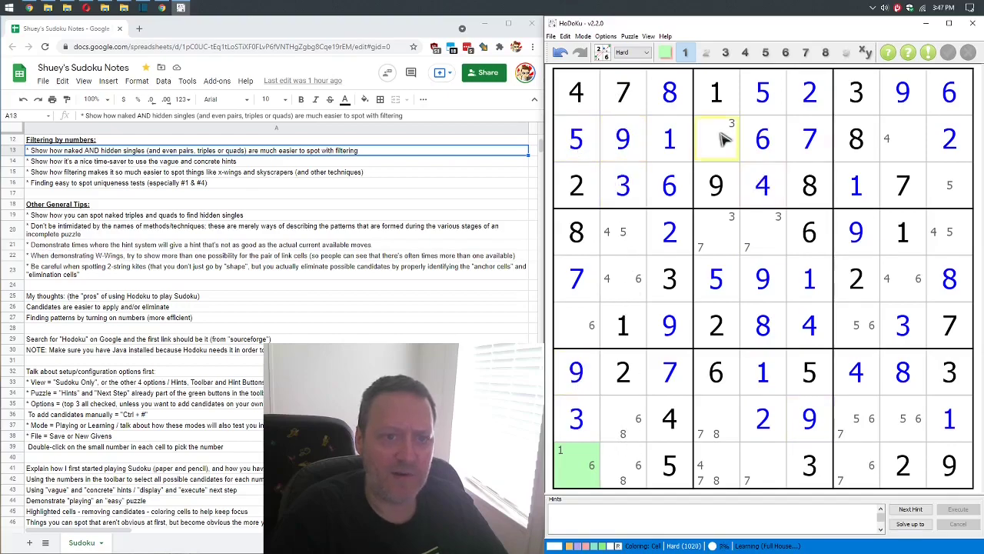
double_click(907, 142)
double_click(950, 185)
Fill the middle rows from lone candidates, including 5 in r4c2, 4 in r5c2, 6 in r6c1
double_click(906, 278)
double_click(961, 233)
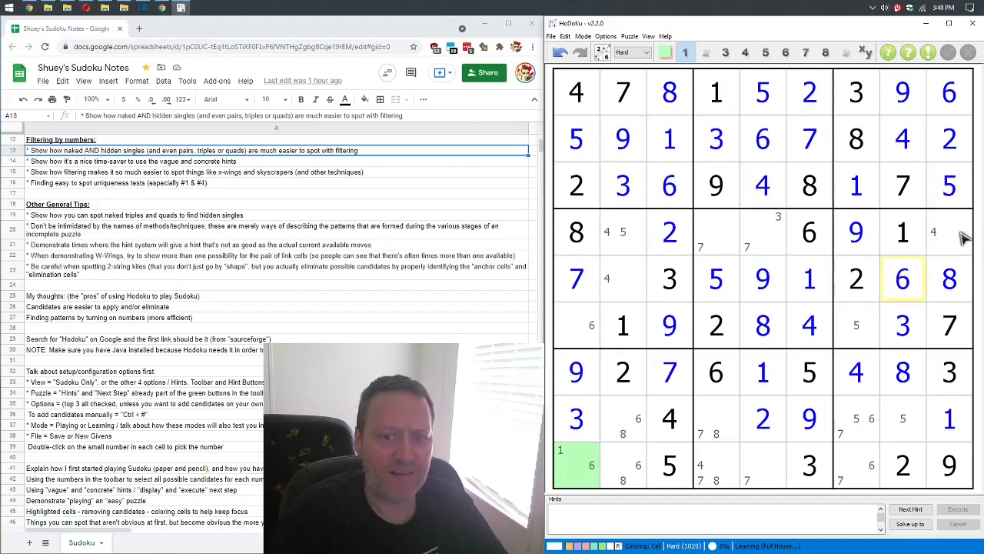
double_click(855, 325)
double_click(716, 232)
double_click(763, 232)
click(613, 235)
double_click(613, 235)
double_click(618, 277)
double_click(586, 325)
Fill the bottom rows, ending with 7 in r8c7, 5 in r8c8 and 6 in r9c7
click(586, 454)
double_click(587, 453)
double_click(716, 433)
double_click(746, 480)
double_click(701, 465)
double_click(638, 419)
double_click(623, 479)
double_click(841, 433)
double_click(903, 418)
double_click(873, 465)
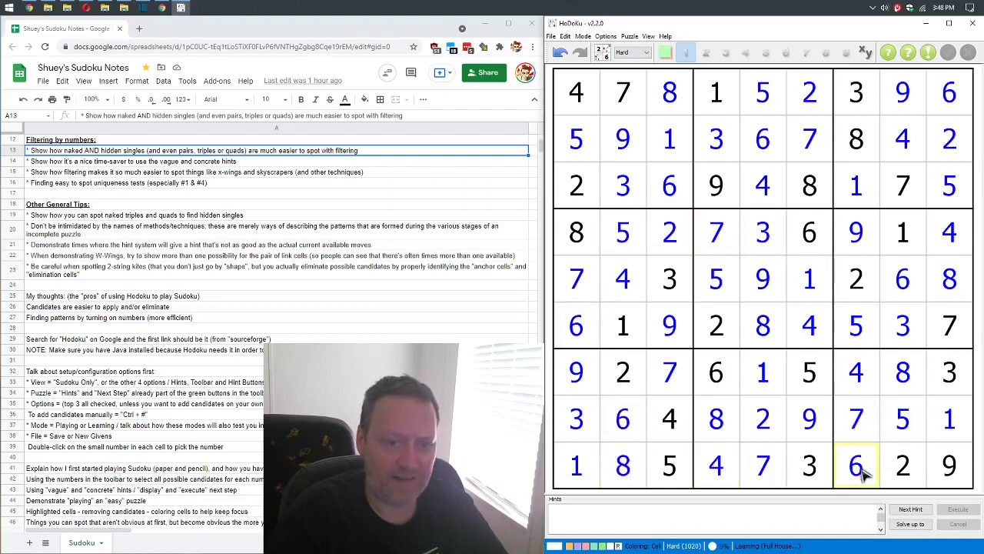
Open Learning mode settings and exclude Wings, Skyscraper, 2-String Kite and Turbot Fish
click(766, 298)
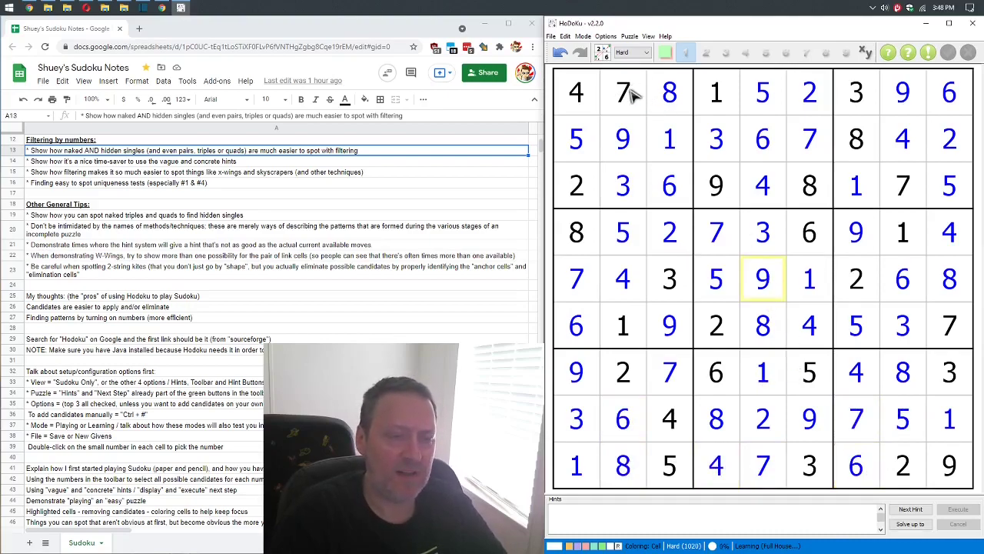
click(584, 37)
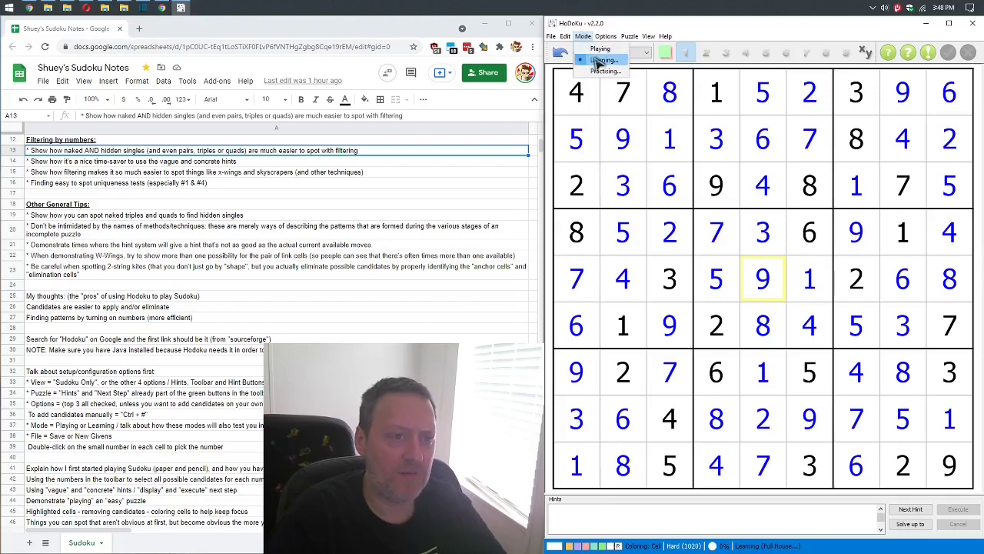
click(600, 61)
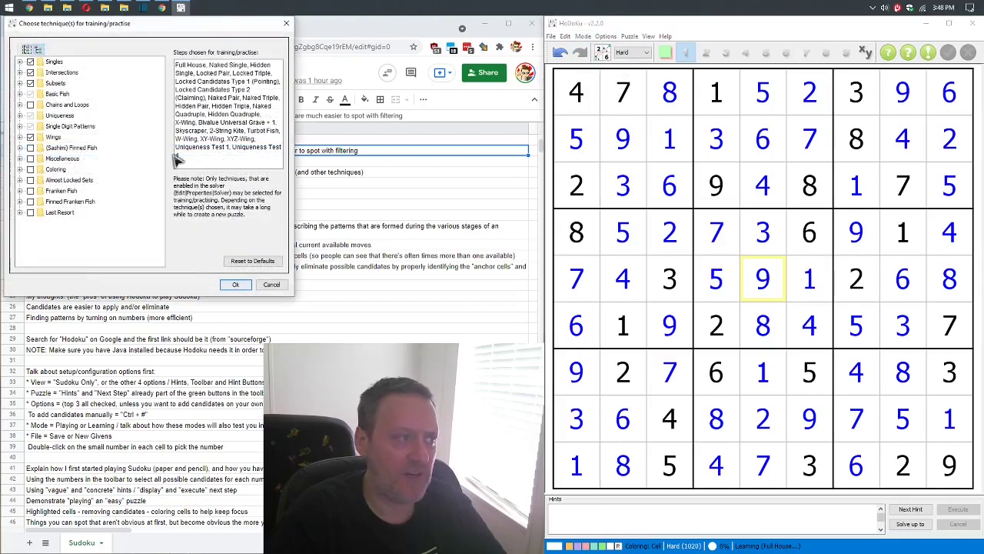
click(31, 137)
click(20, 126)
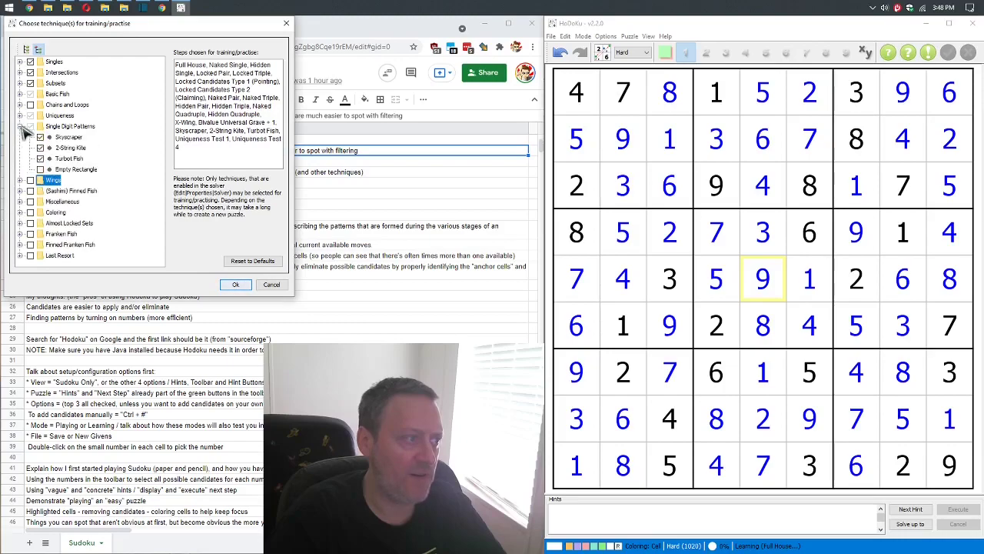
click(40, 137)
click(40, 148)
click(40, 158)
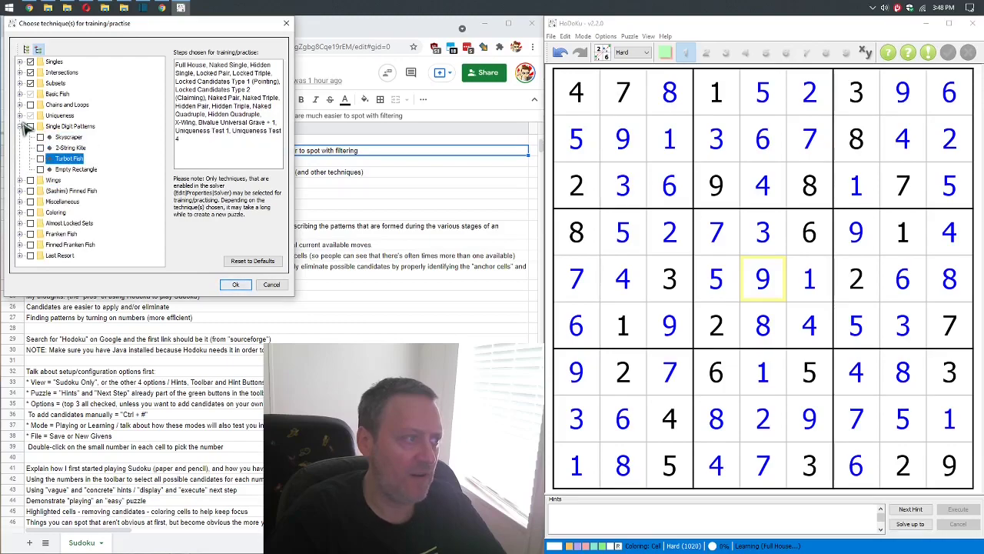
Exclude Uniqueness Test 4 while keeping Bivalue Universal Grave + 1 and Uniqueness Test 1
click(20, 115)
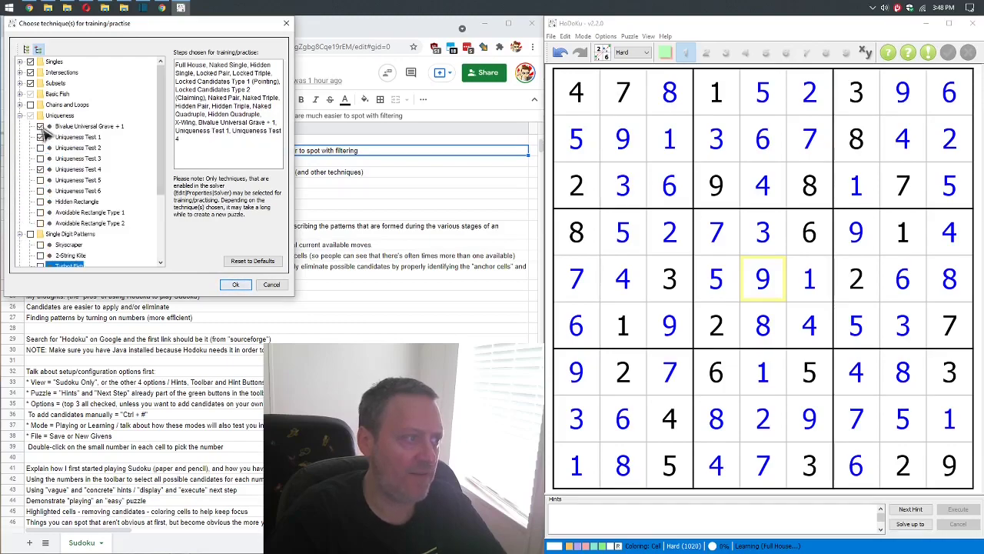
click(40, 126)
click(40, 137)
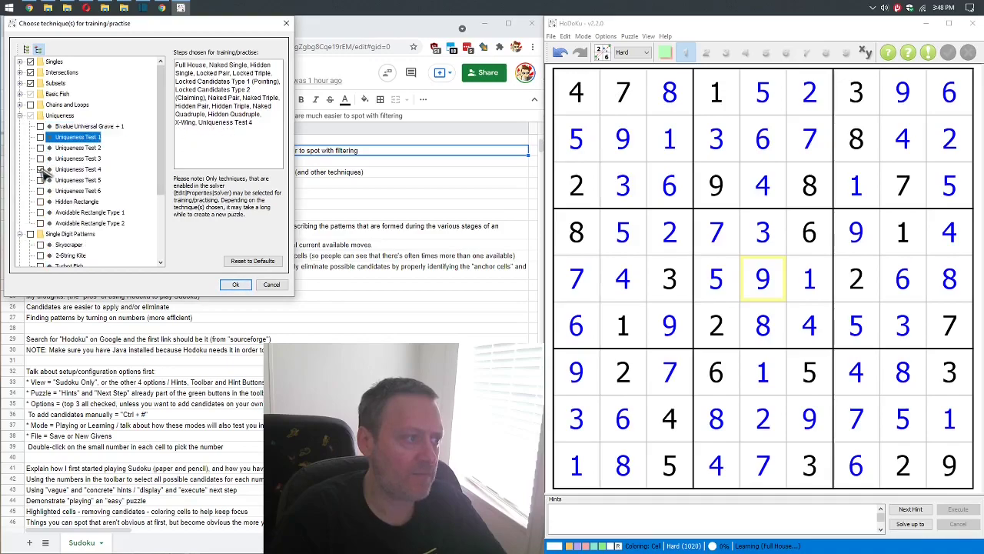
click(40, 170)
click(40, 137)
click(40, 126)
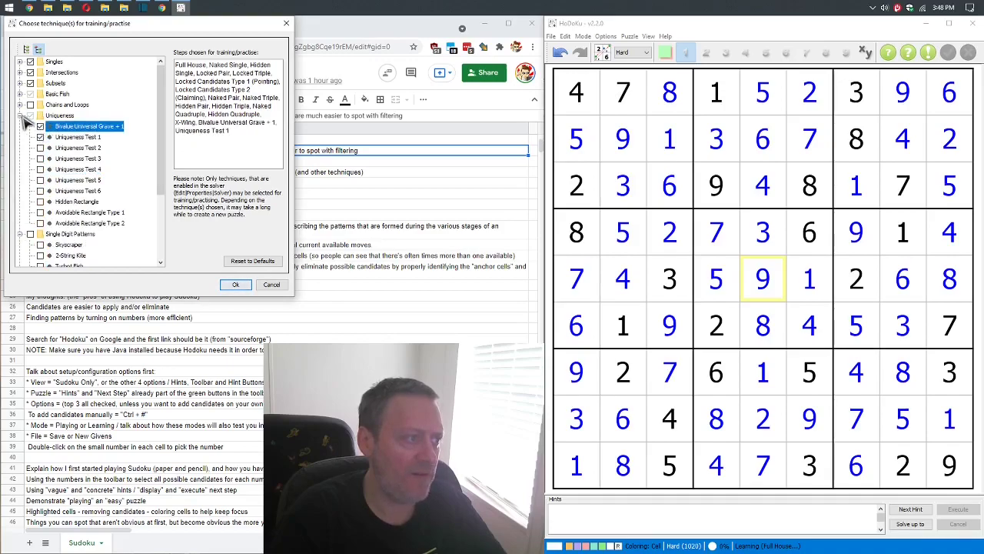
click(20, 115)
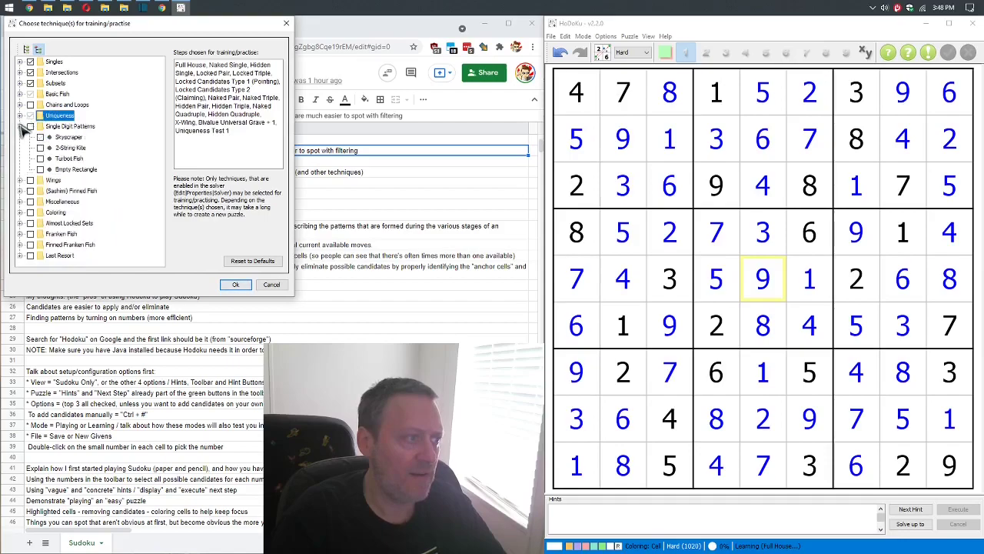
Exclude all Intersections and Singles techniques from training
click(20, 94)
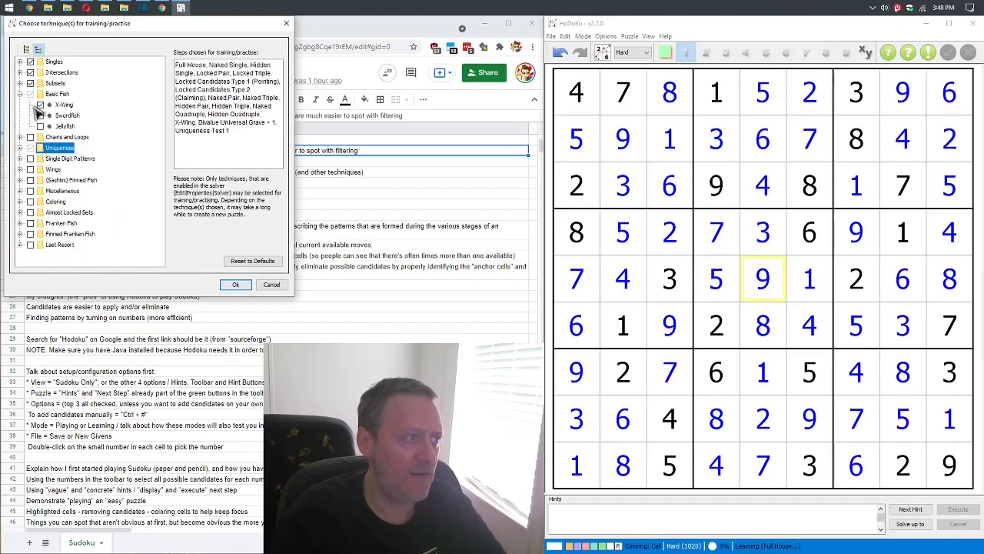
click(20, 94)
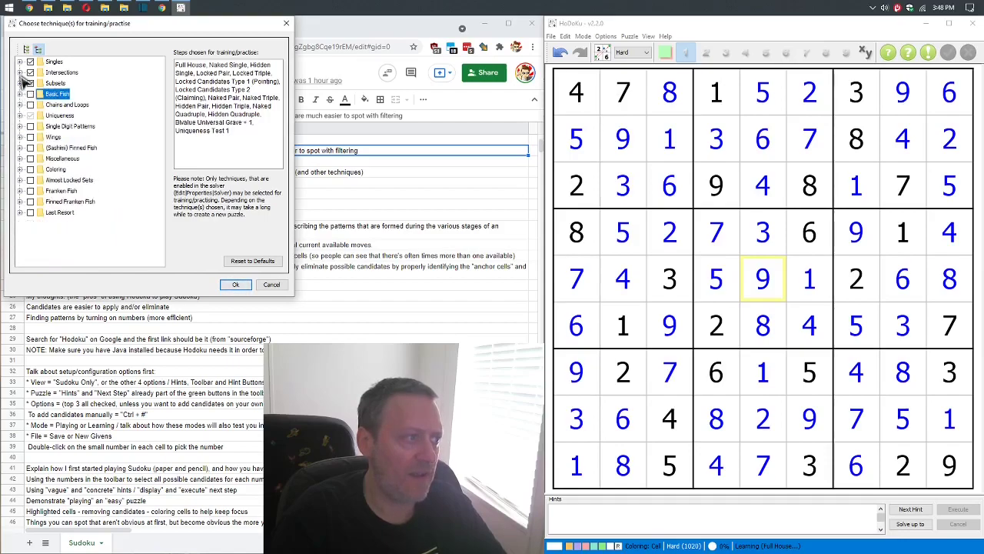
click(20, 73)
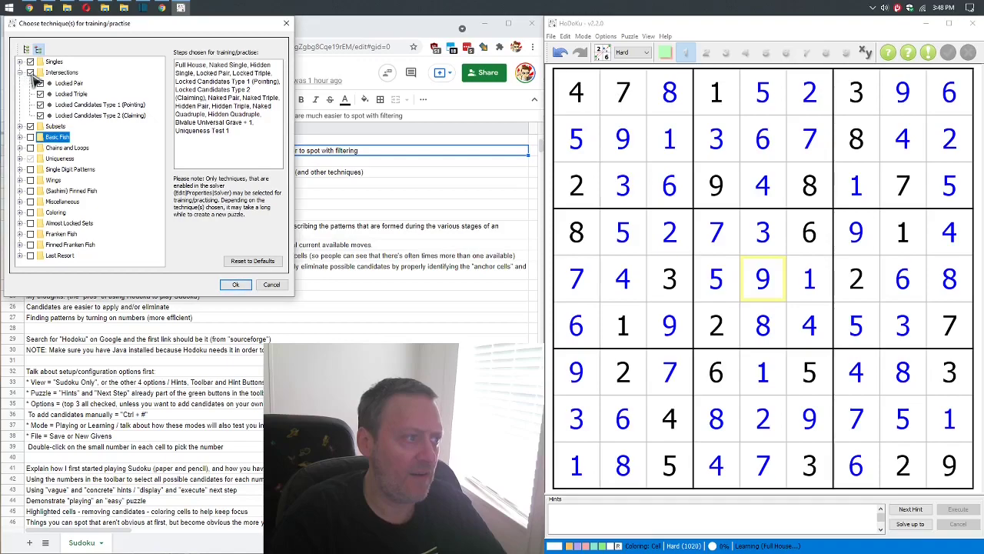
click(31, 73)
click(20, 62)
click(31, 61)
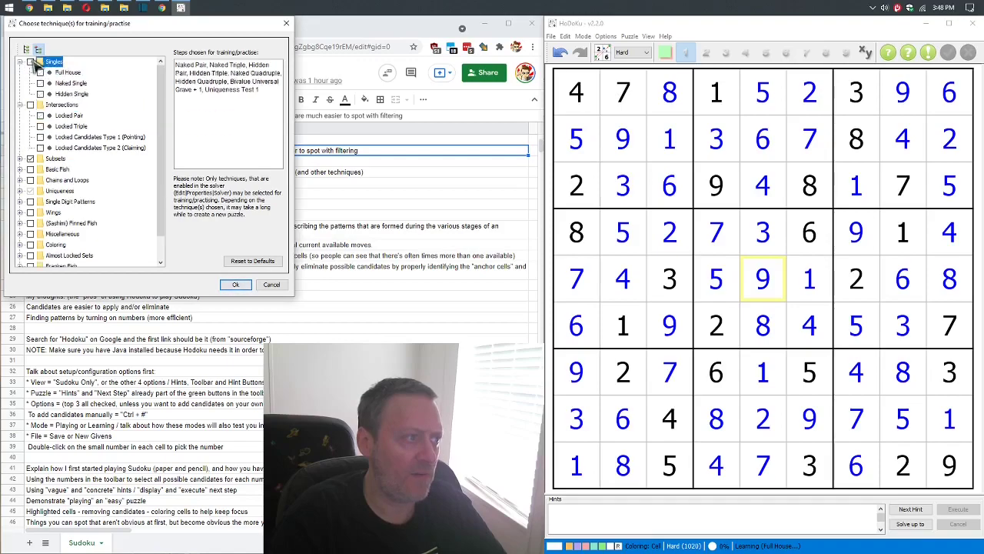
click(20, 62)
click(20, 72)
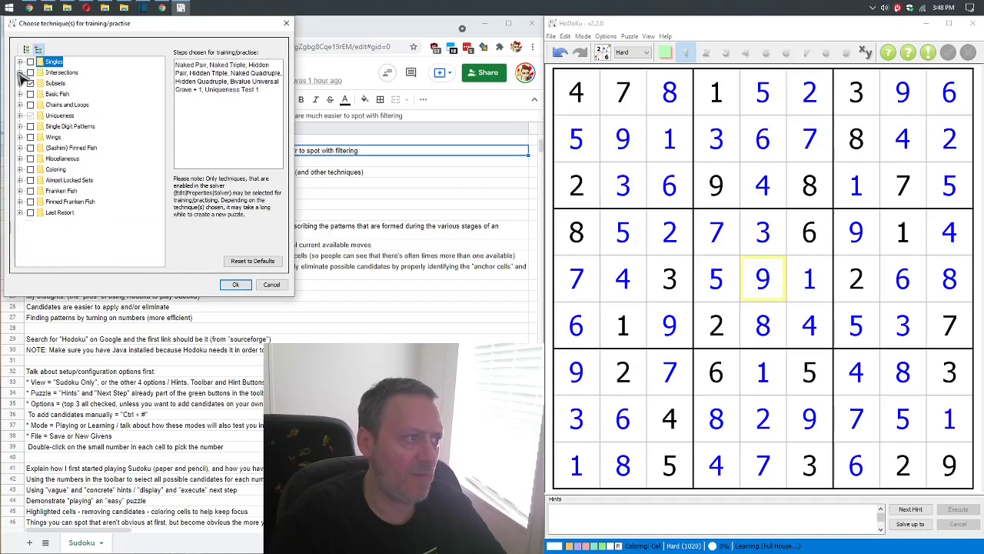
Exclude all Subsets techniques and verify the remaining Uniqueness selection
click(20, 83)
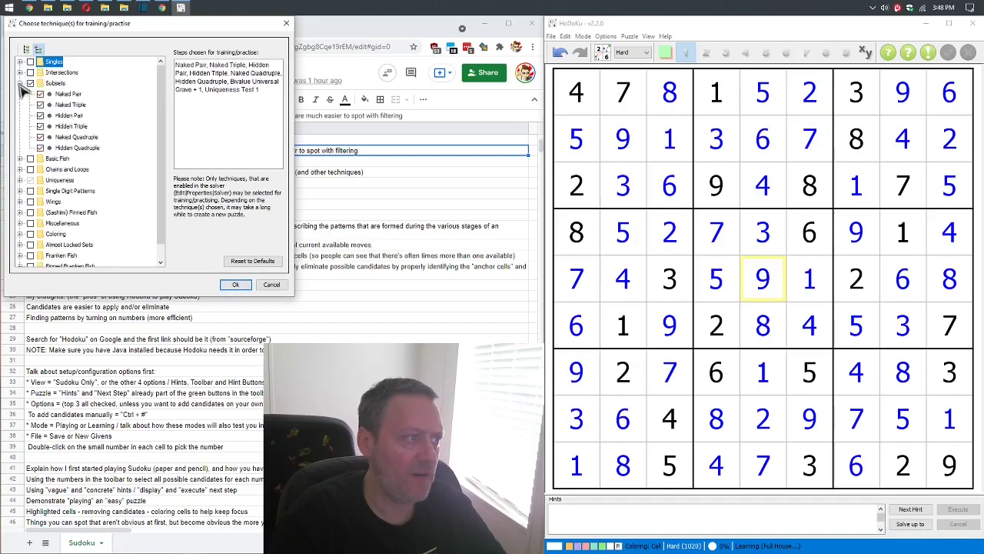
click(30, 84)
click(20, 83)
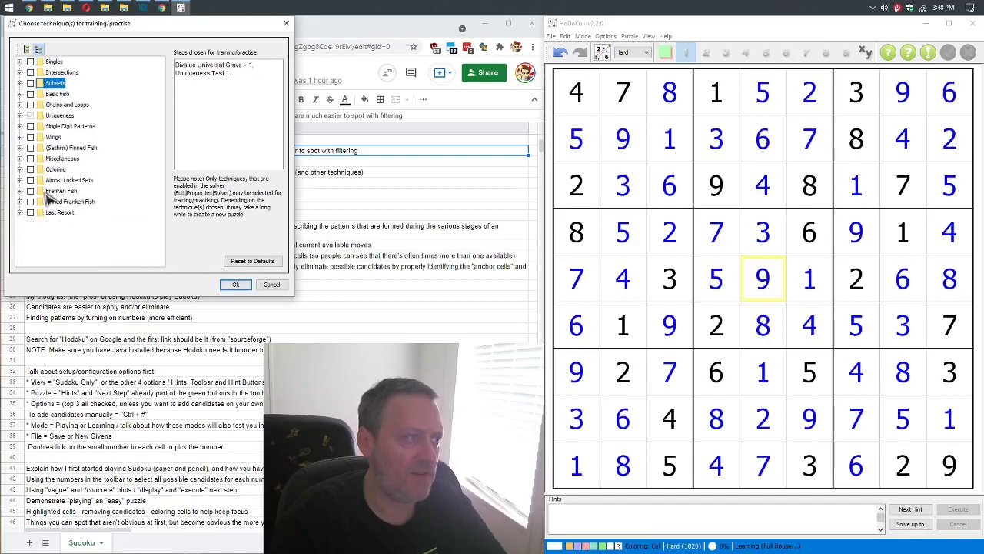
click(20, 116)
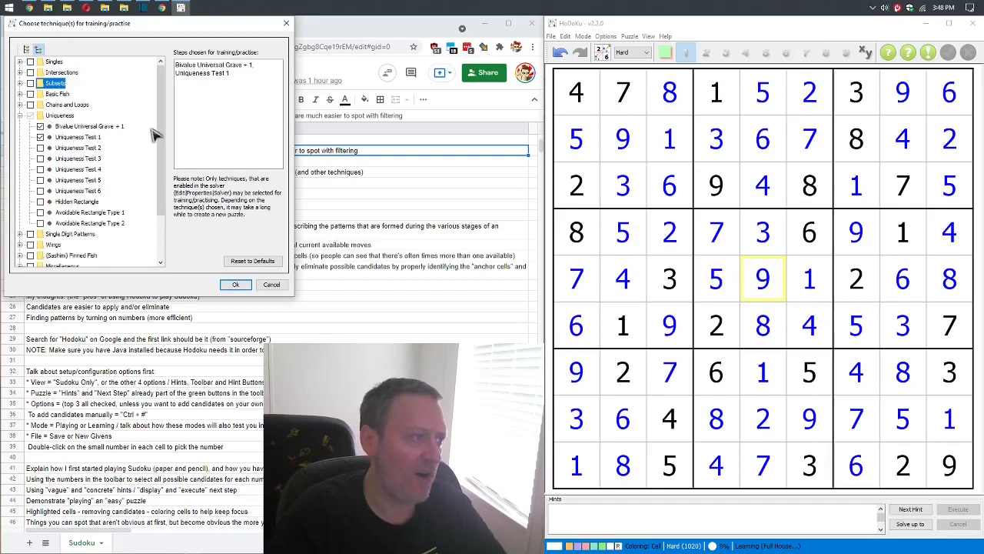
click(20, 115)
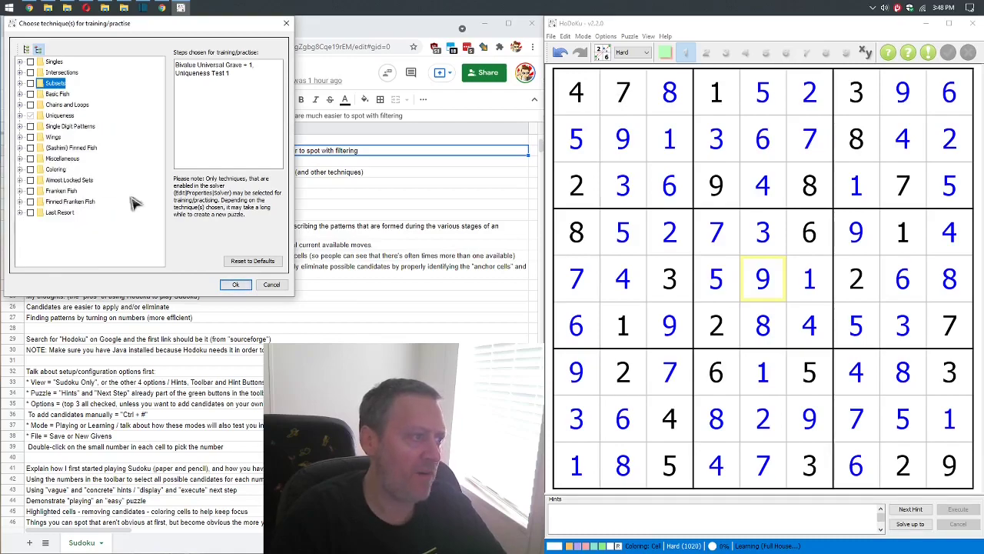
Apply the training selection, generate a new Hard puzzle, and select cell r8c7
click(235, 284)
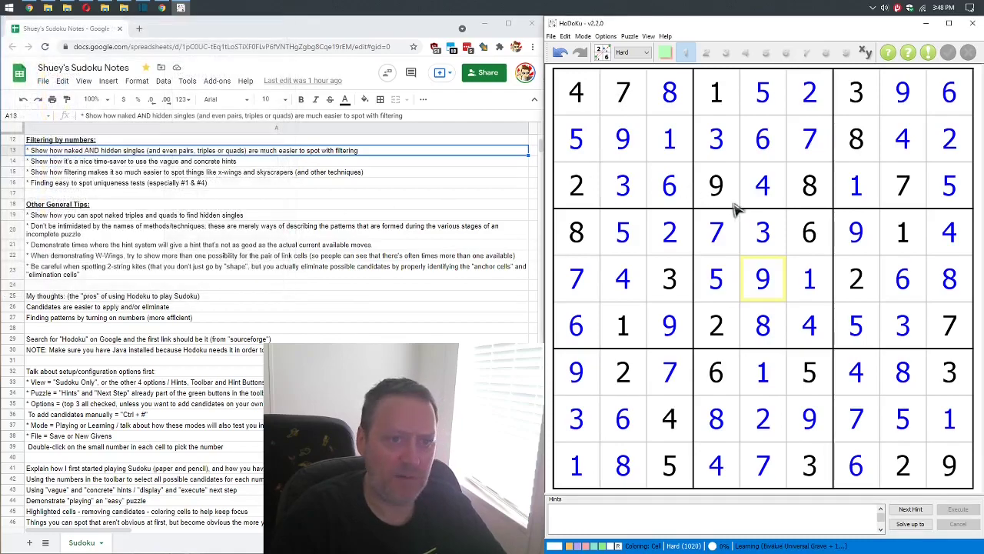
click(603, 53)
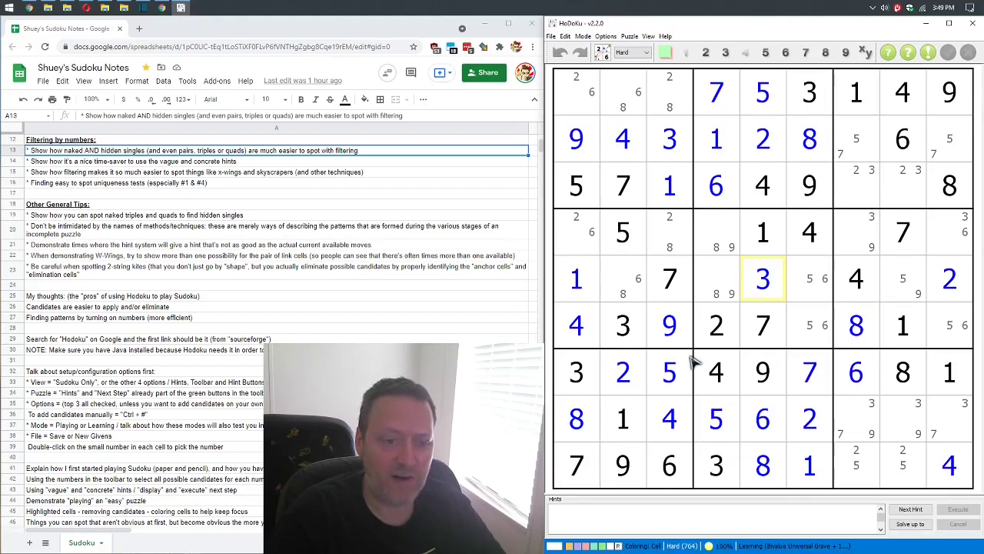
click(871, 413)
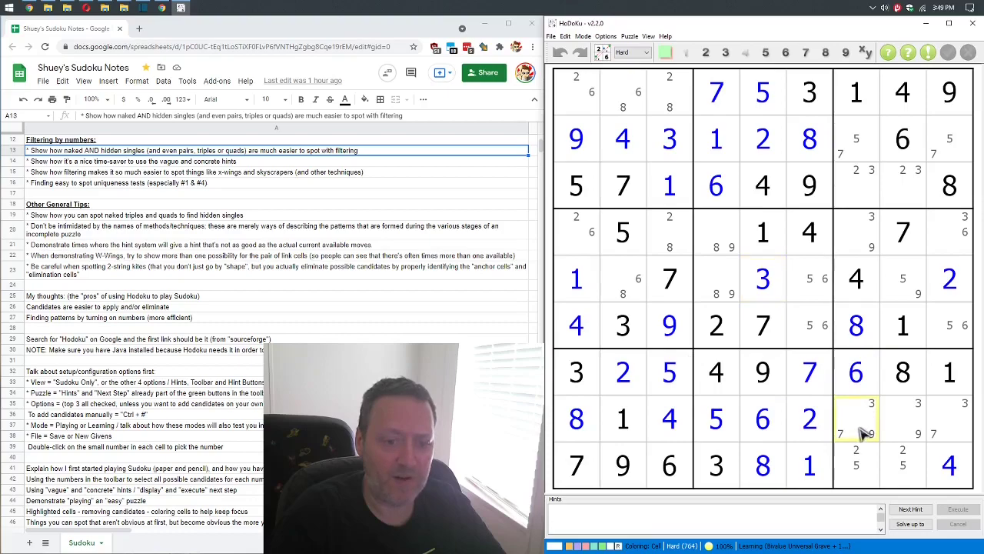
Get the hint naming Bivalue Universal Grave + 1 and highlight all two-candidate cells
click(910, 53)
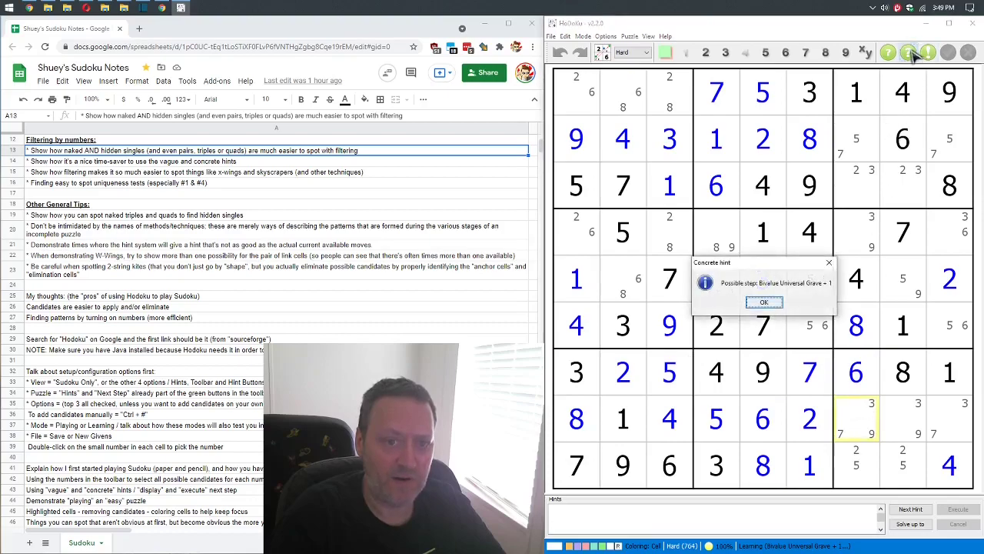
click(764, 302)
click(865, 52)
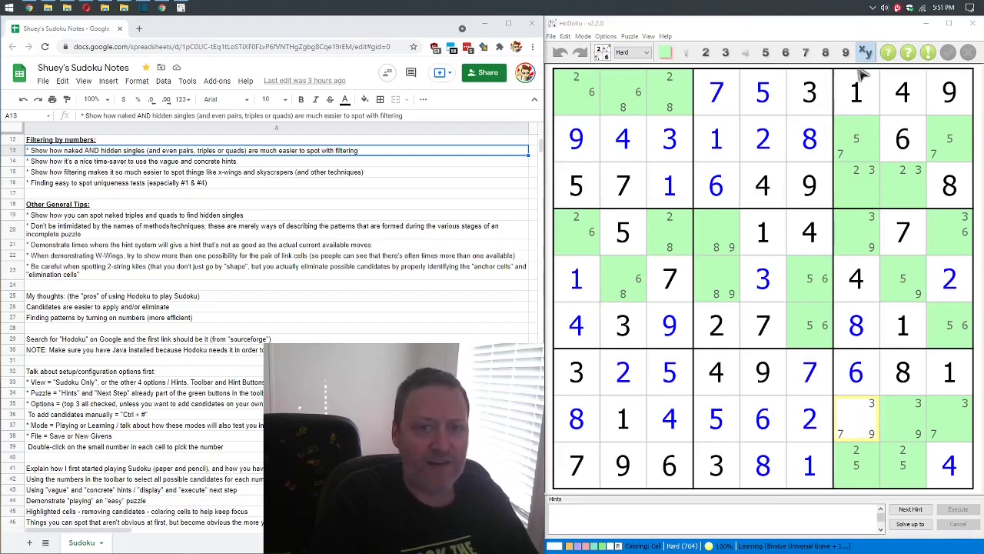
Clear the two-candidate (Xy) highlighting with F10
key(F10)
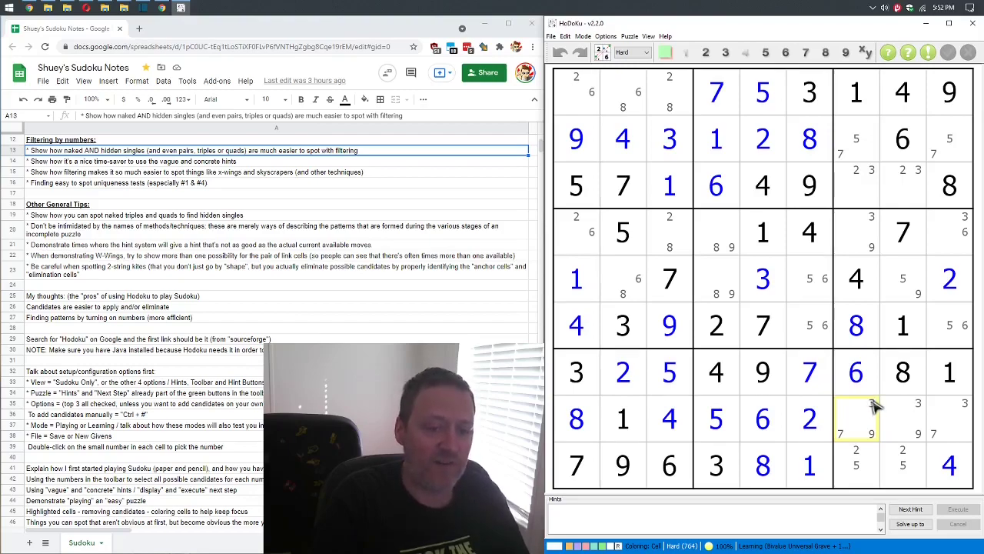
Place 3 in r8c7, then fill 9, 7, 5, 9 and 6 in the right-hand area
double_click(872, 406)
key(Right)
key(9)
double_click(962, 412)
double_click(910, 288)
double_click(873, 231)
double_click(947, 327)
Place 3 in r4c9, 5 in r2c9, 2 in r3c7, 7 in r2c7, 3 in r3c8, and more
double_click(946, 229)
double_click(950, 143)
click(869, 189)
double_click(869, 189)
double_click(867, 154)
double_click(904, 184)
double_click(814, 280)
click(809, 330)
double_click(809, 329)
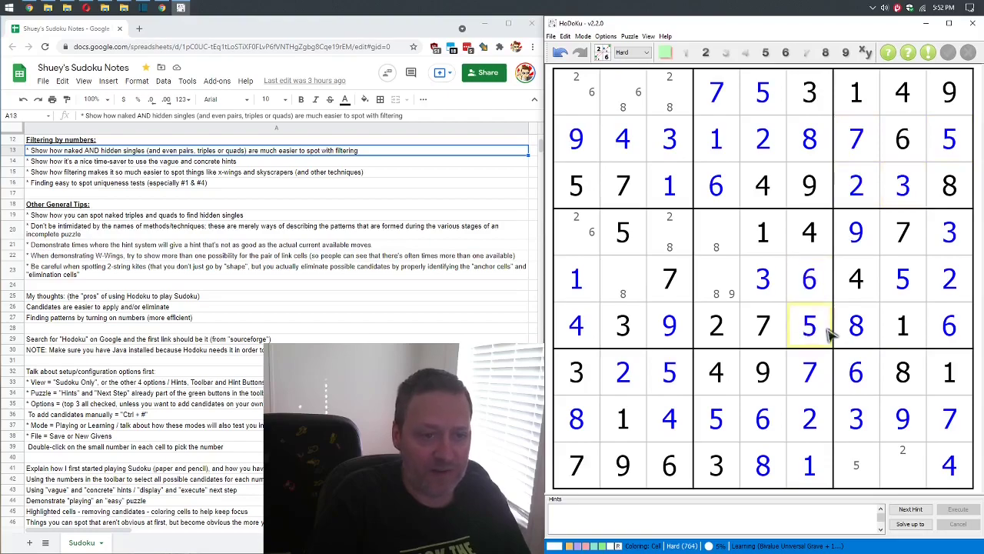
double_click(860, 461)
double_click(901, 462)
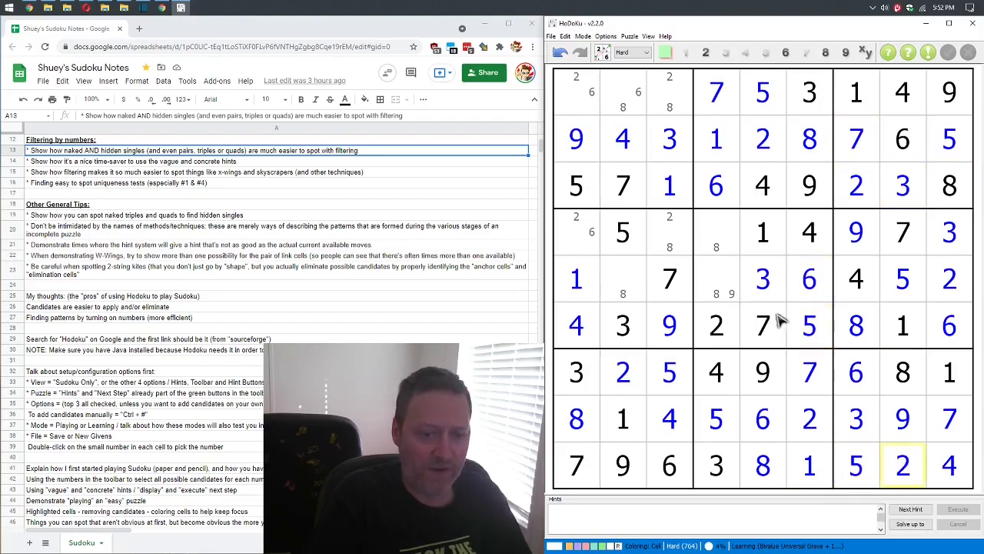
Generate another Hard practice puzzle, rated 996
click(606, 54)
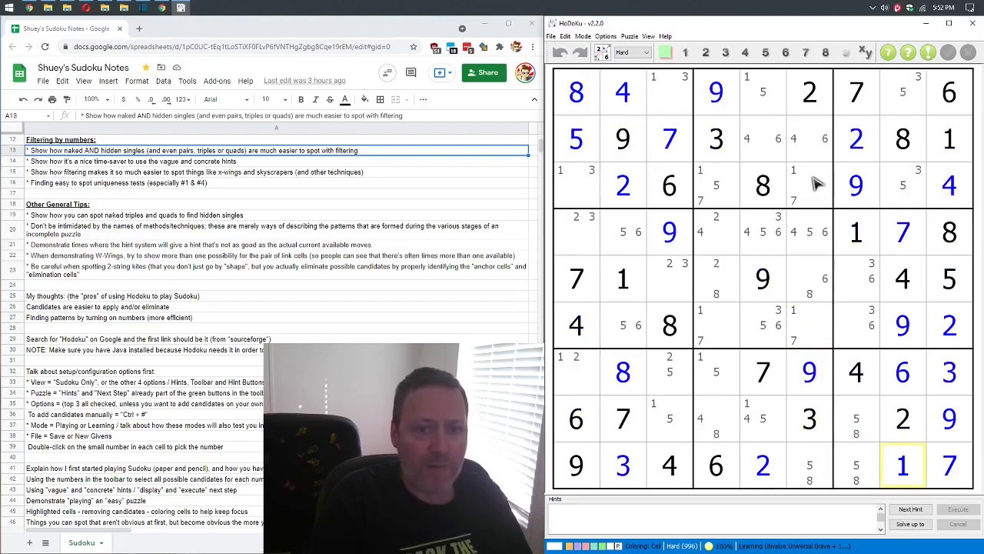